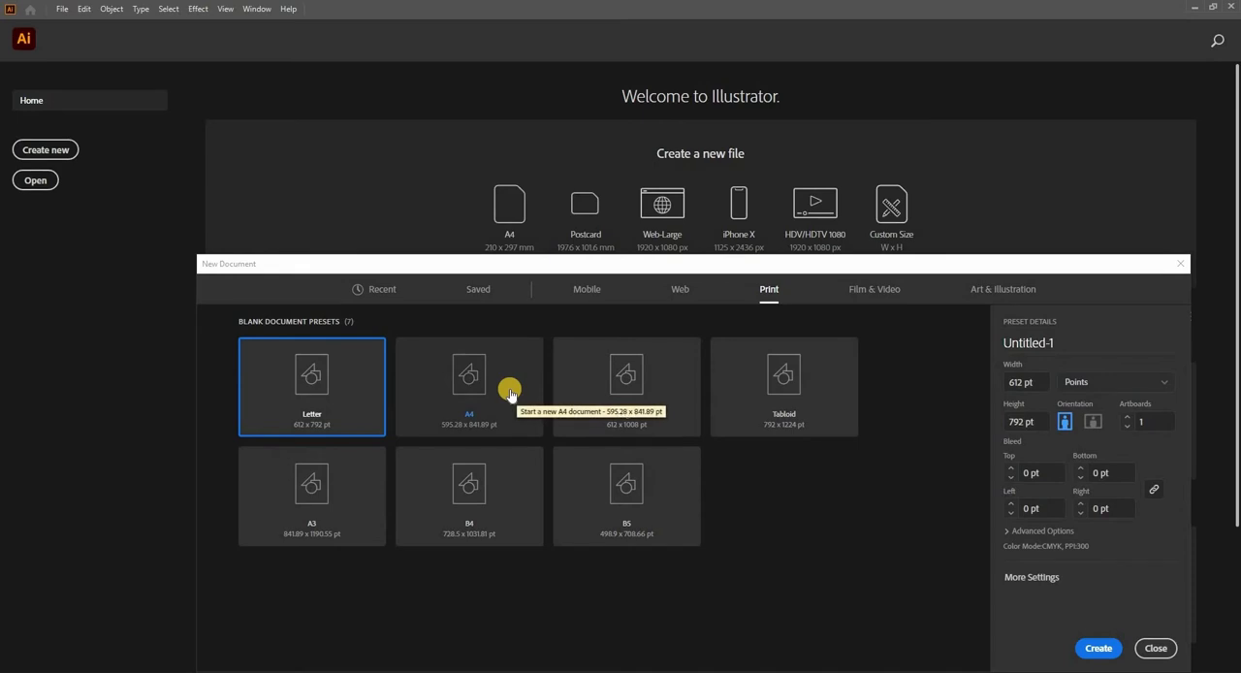
Step: Create a new print document from the A4 preset
click(509, 392)
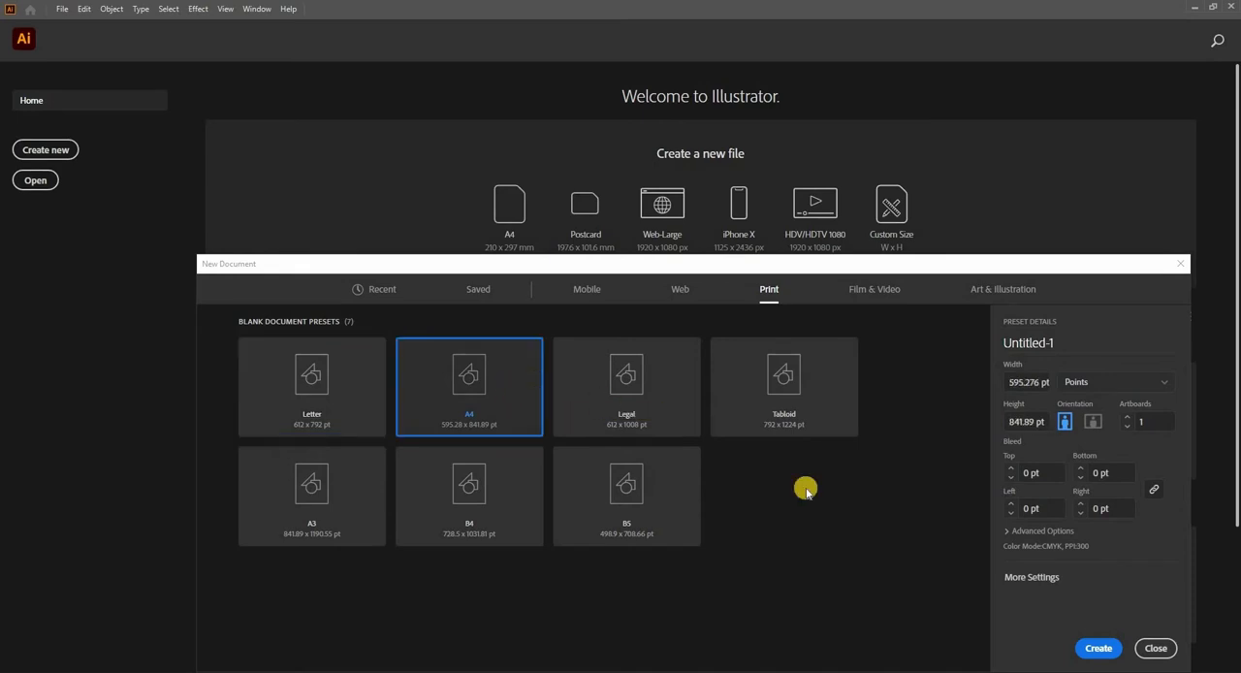
click(1097, 648)
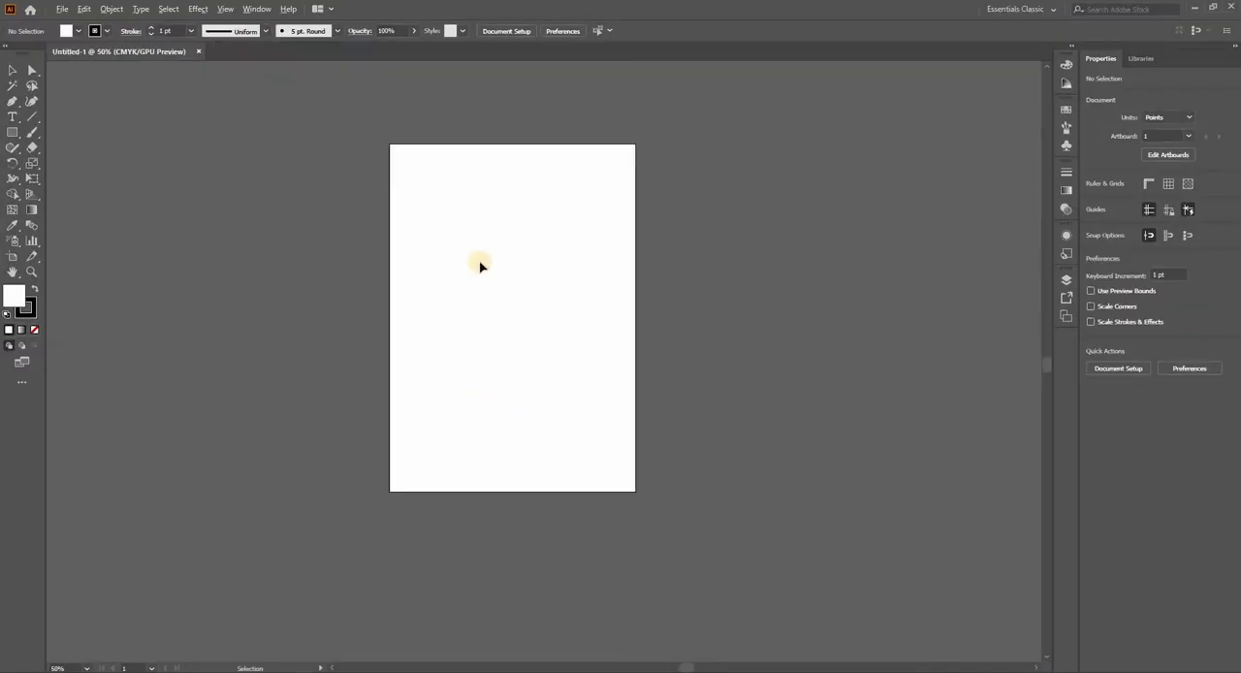
scroll(480, 264, up, 2)
scroll(518, 268, down, 1)
drag(554, 297, 511, 305)
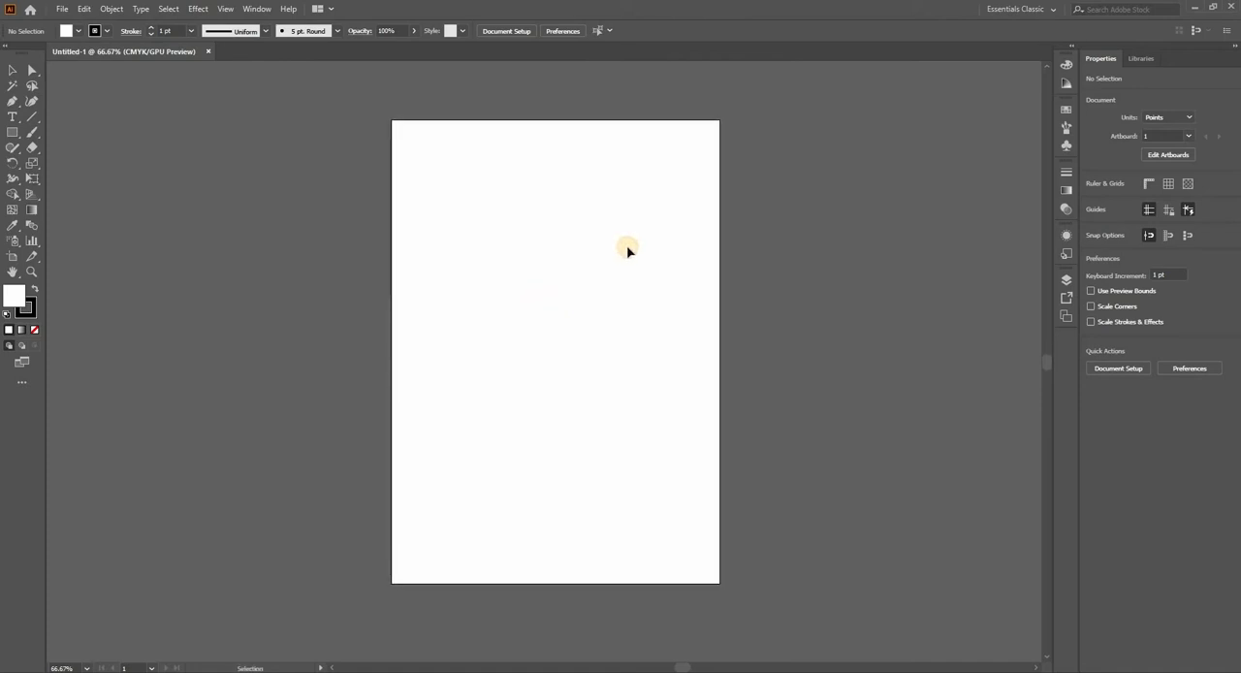
drag(520, 255, 512, 269)
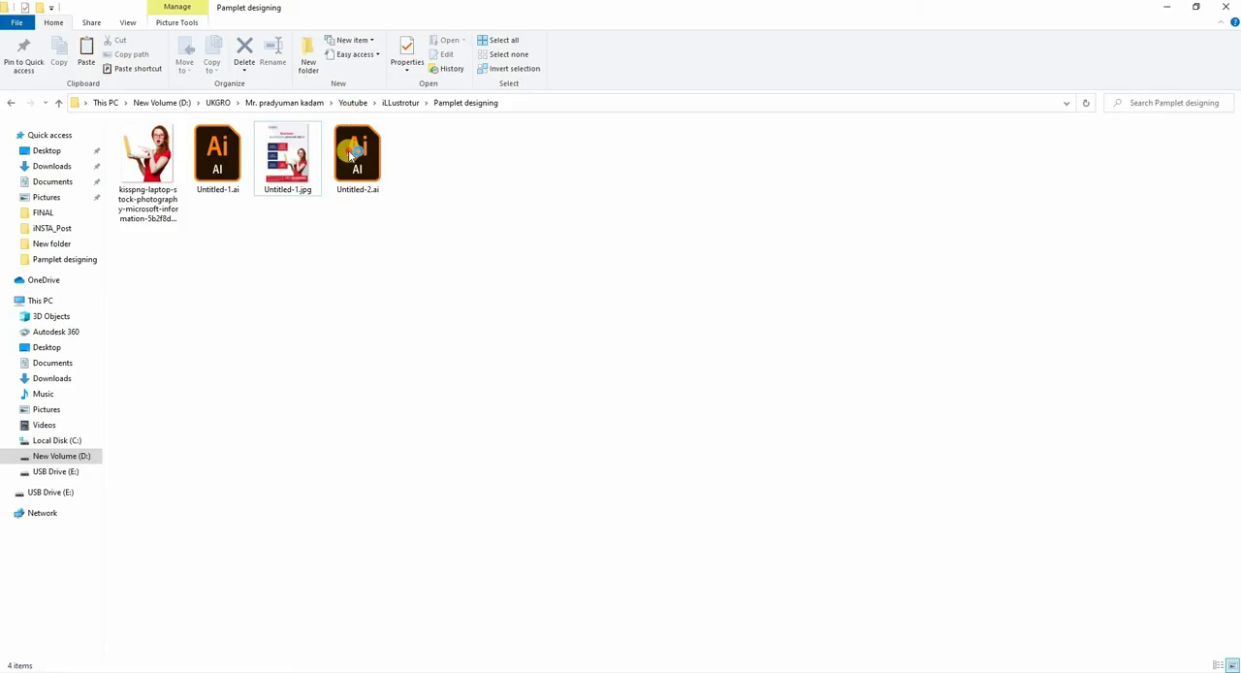
Step: Open the two-artboard business card file Untitled-2.ai containing the UKGRO logo and contact details
click(351, 153)
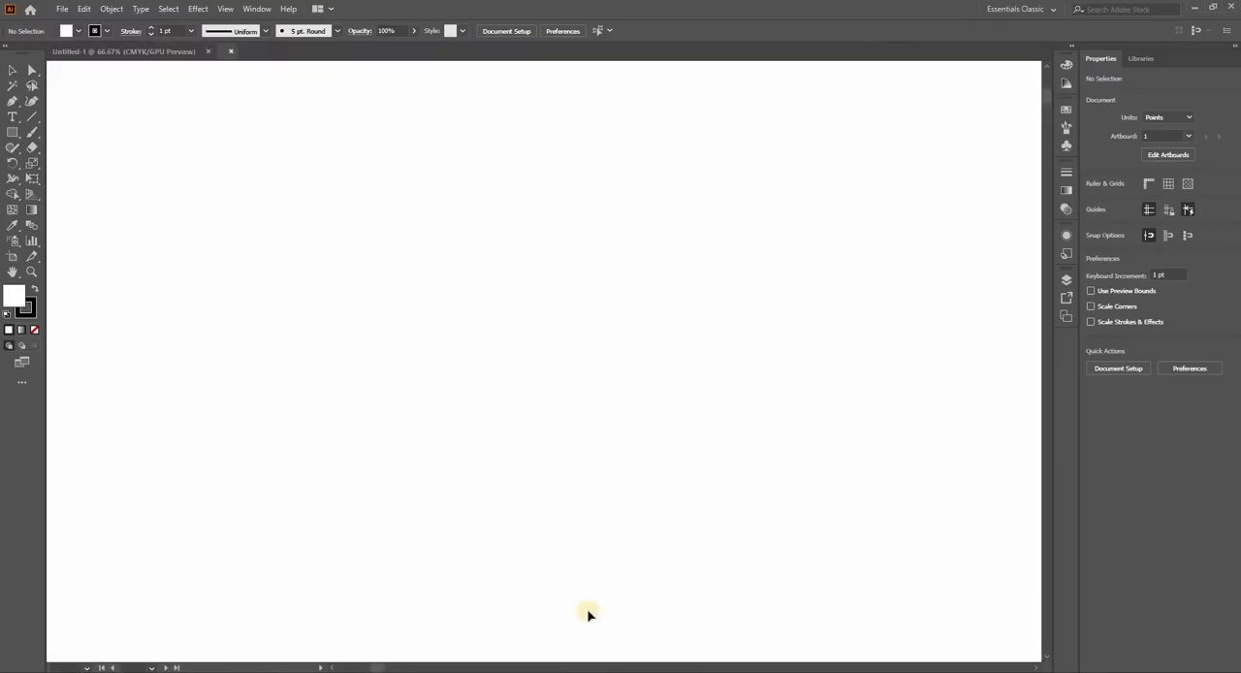
mouse_move(544, 370)
mouse_down()
mouse_move(598, 347)
mouse_move(527, 378)
mouse_up()
mouse_move(554, 325)
mouse_down()
mouse_move(518, 393)
mouse_move(550, 326)
mouse_up()
drag(618, 437, 581, 418)
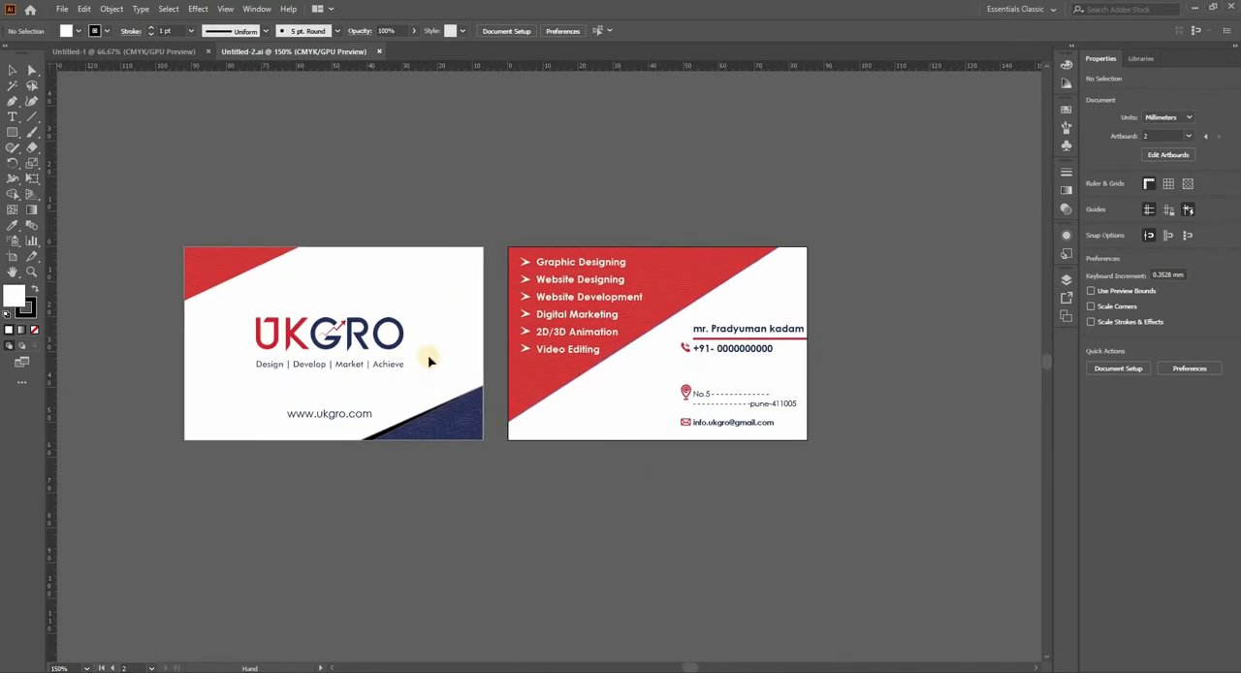
drag(453, 343, 510, 337)
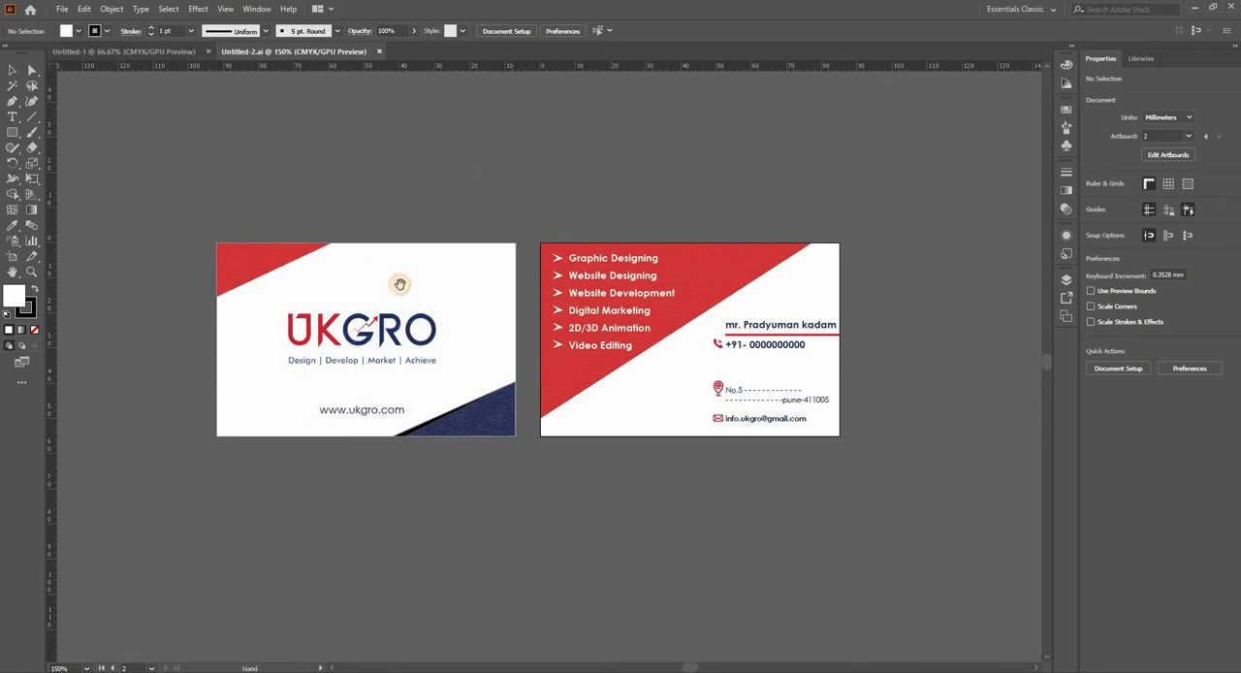
drag(399, 283, 435, 288)
Step: Copy the UKGRO logo with its tagline from the business card into the upper-left corner of the A4 page
drag(360, 296, 554, 364)
key(ctrl+equal)
click(555, 364)
drag(679, 415, 560, 321)
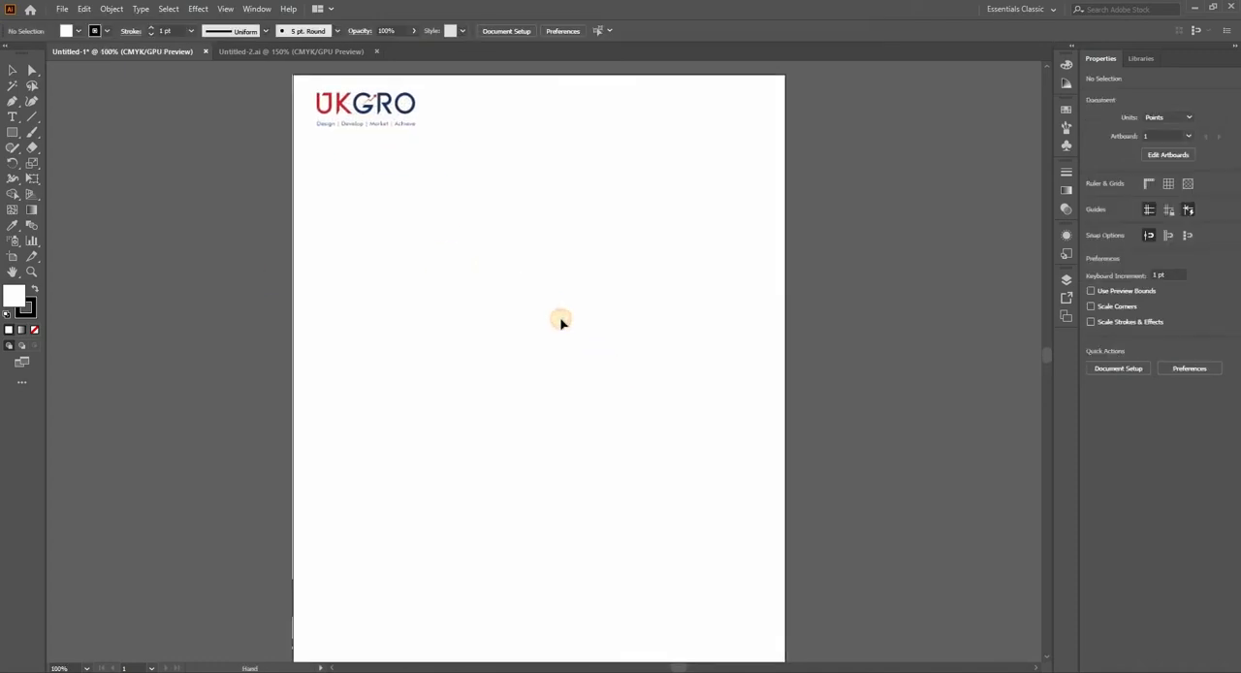
Step: Place the linked stock photo of the woman with the laptop and scale it down proportionally to fit inside the page
scroll(559, 326, down, 1)
drag(592, 387, 565, 345)
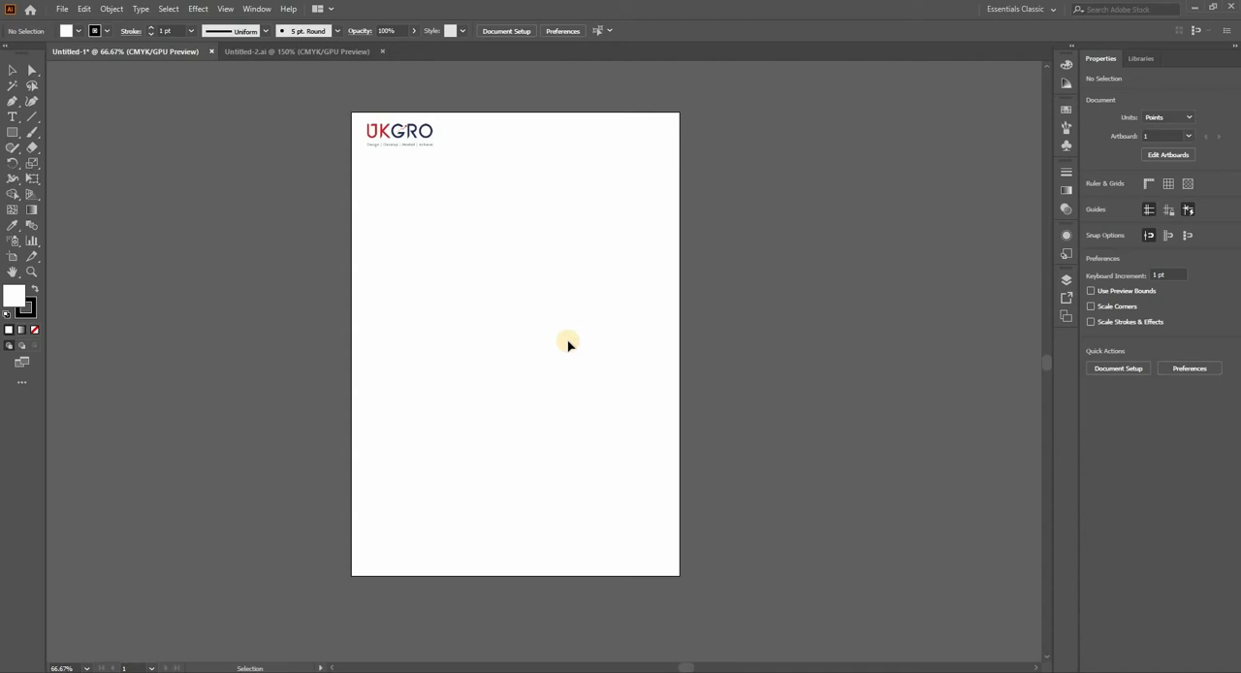
drag(490, 280, 492, 294)
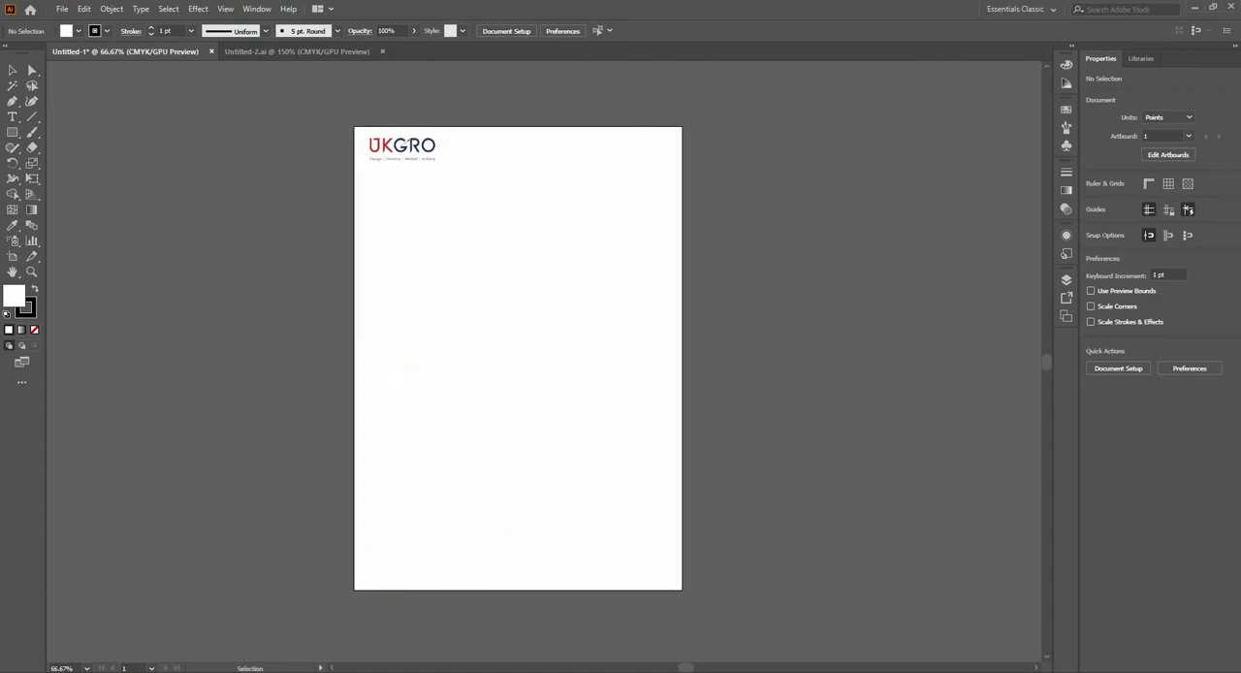
key(alt+Tab)
drag(159, 141, 498, 344)
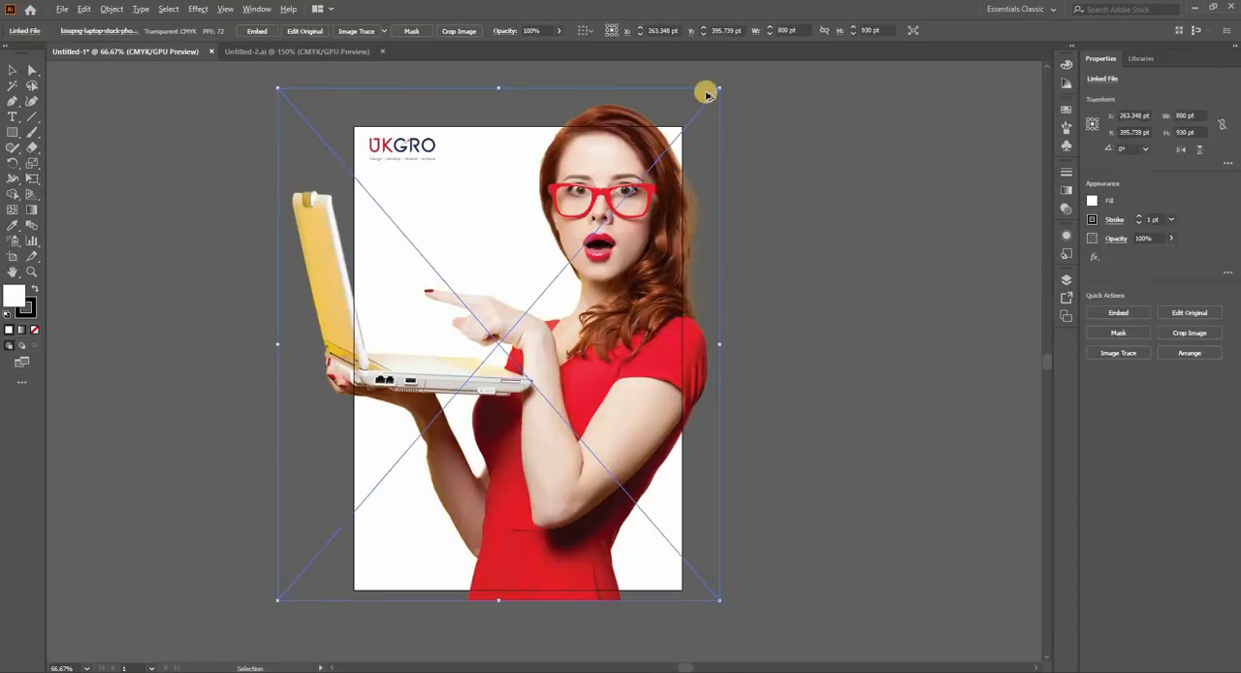
drag(718, 89, 599, 232)
drag(679, 234, 679, 235)
click(708, 307)
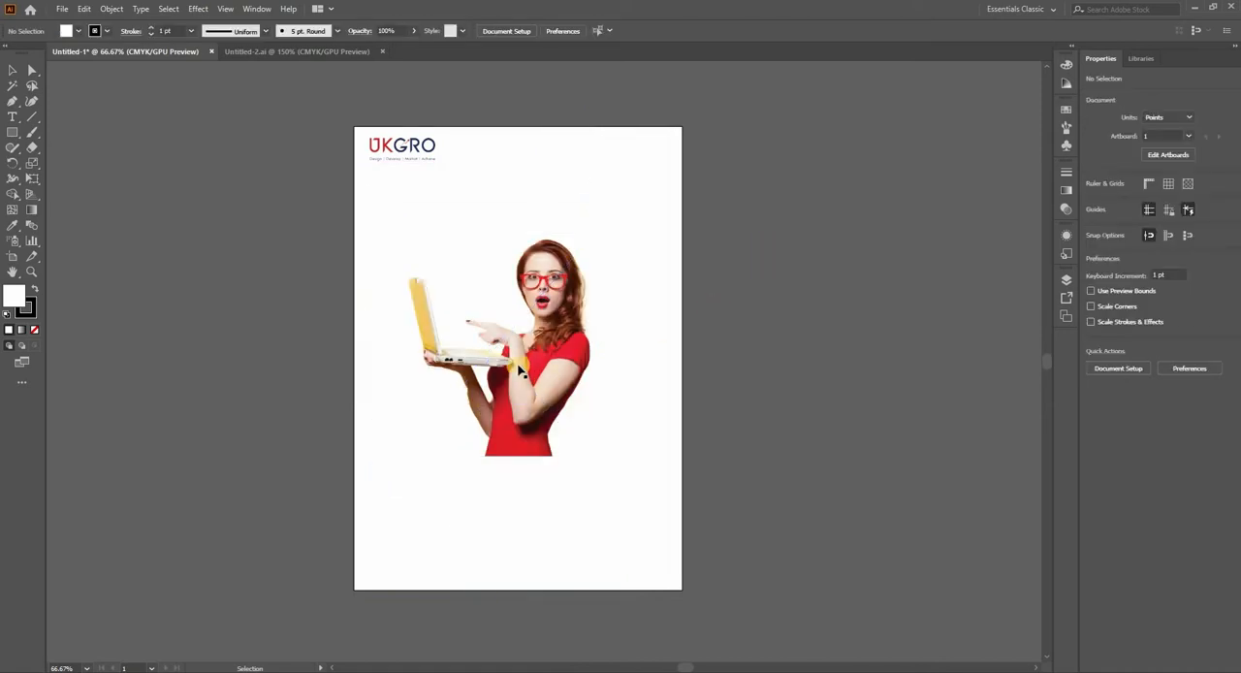
Step: Move the woman's photo flush against the page's right edge, leaving a band free below it
key(ctrl+1)
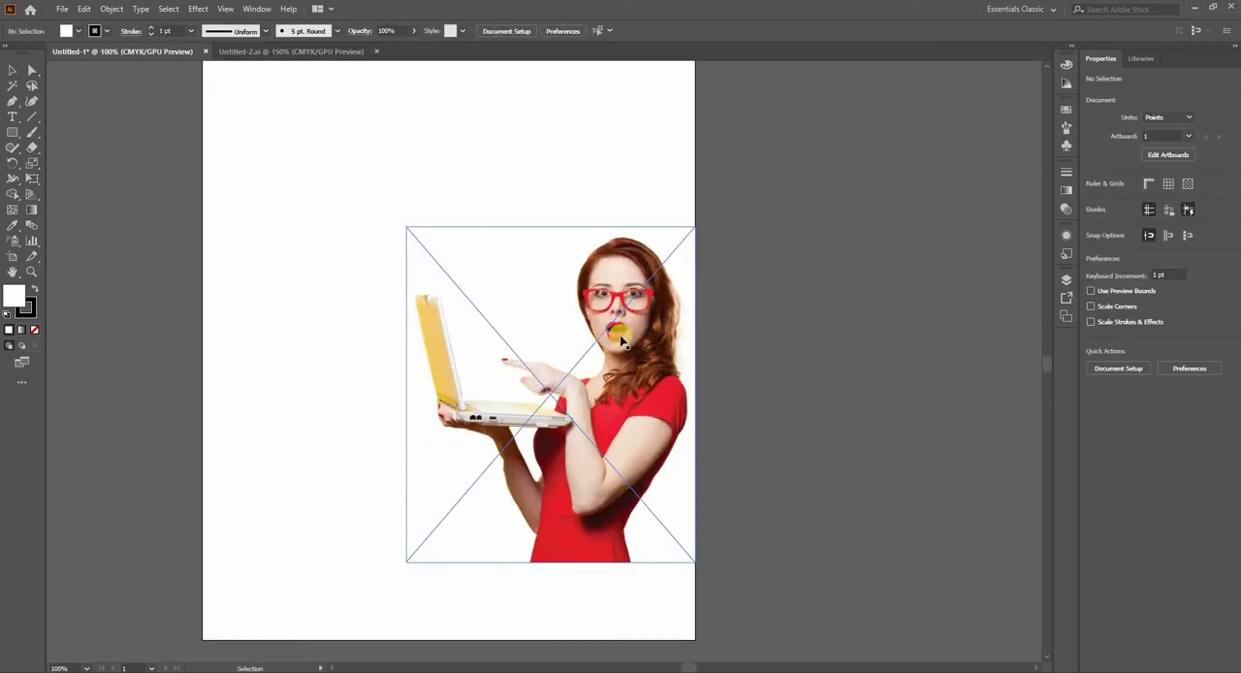
key(ctrl+minus)
drag(630, 388, 661, 374)
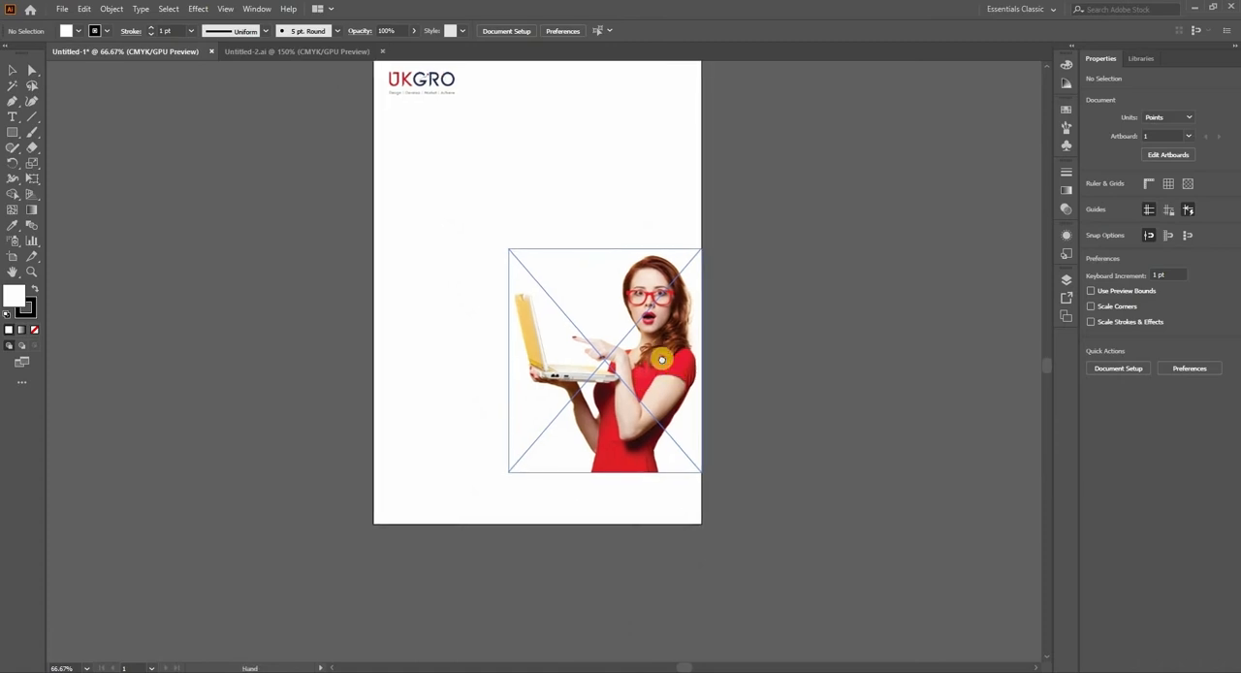
click(732, 364)
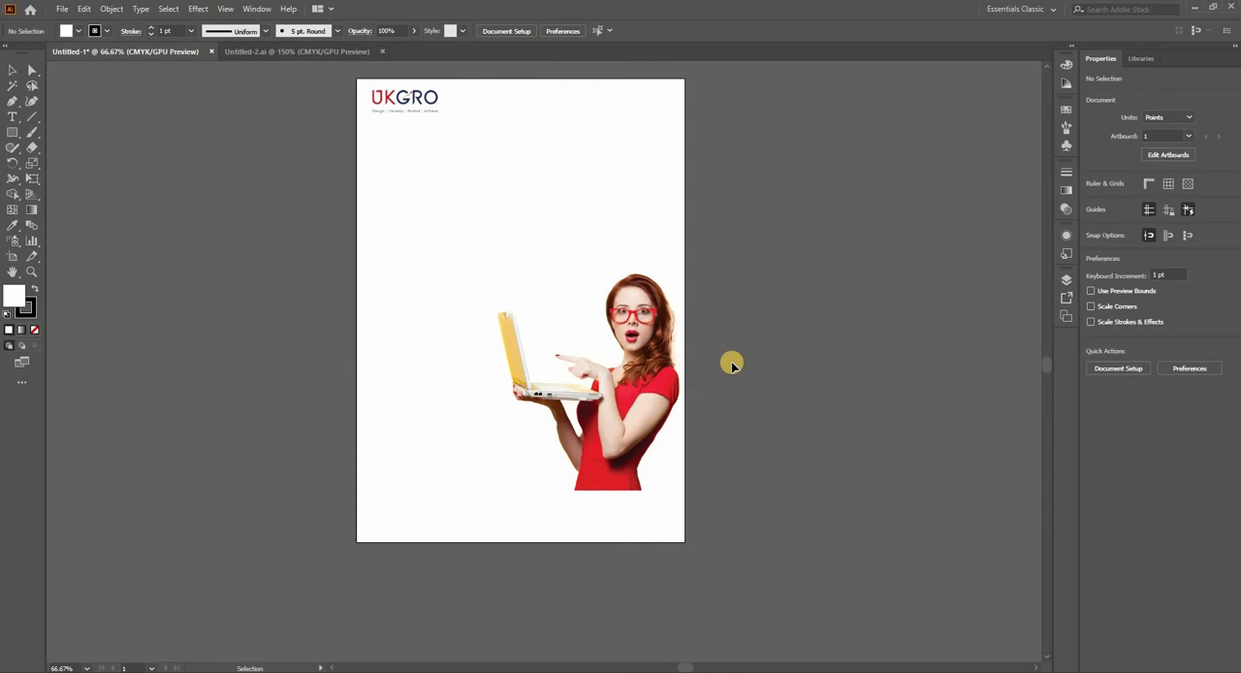
drag(694, 358, 681, 369)
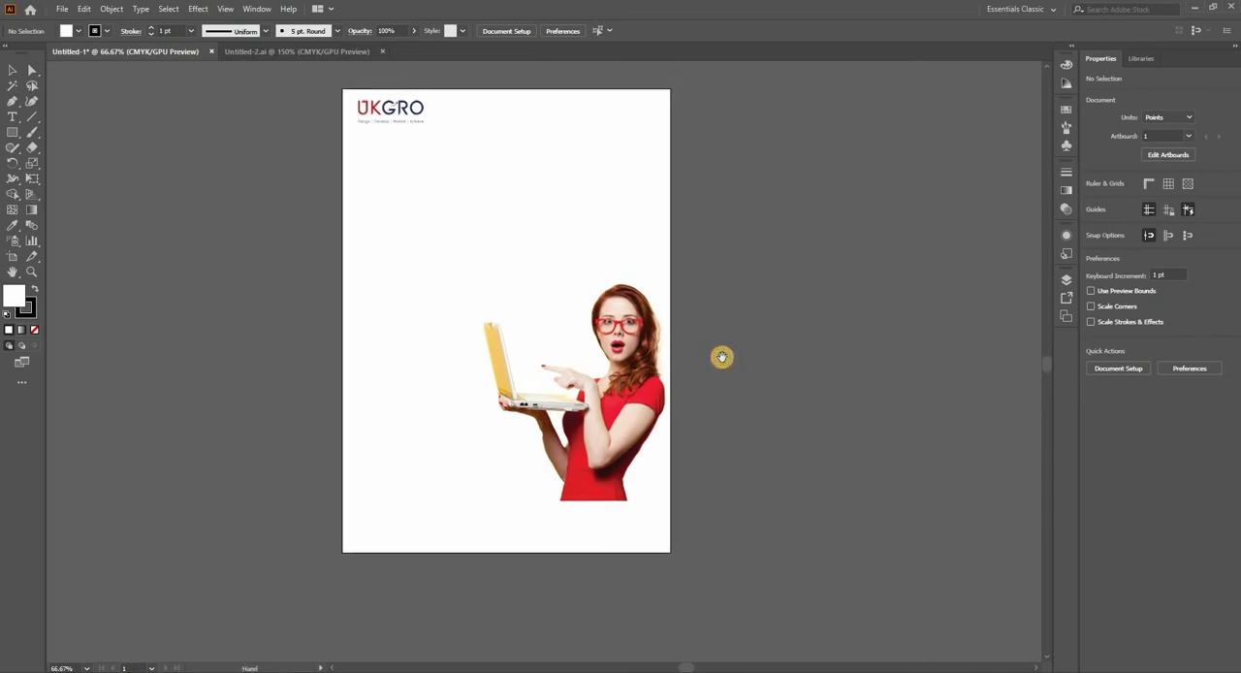
drag(647, 416, 614, 383)
drag(636, 295, 638, 305)
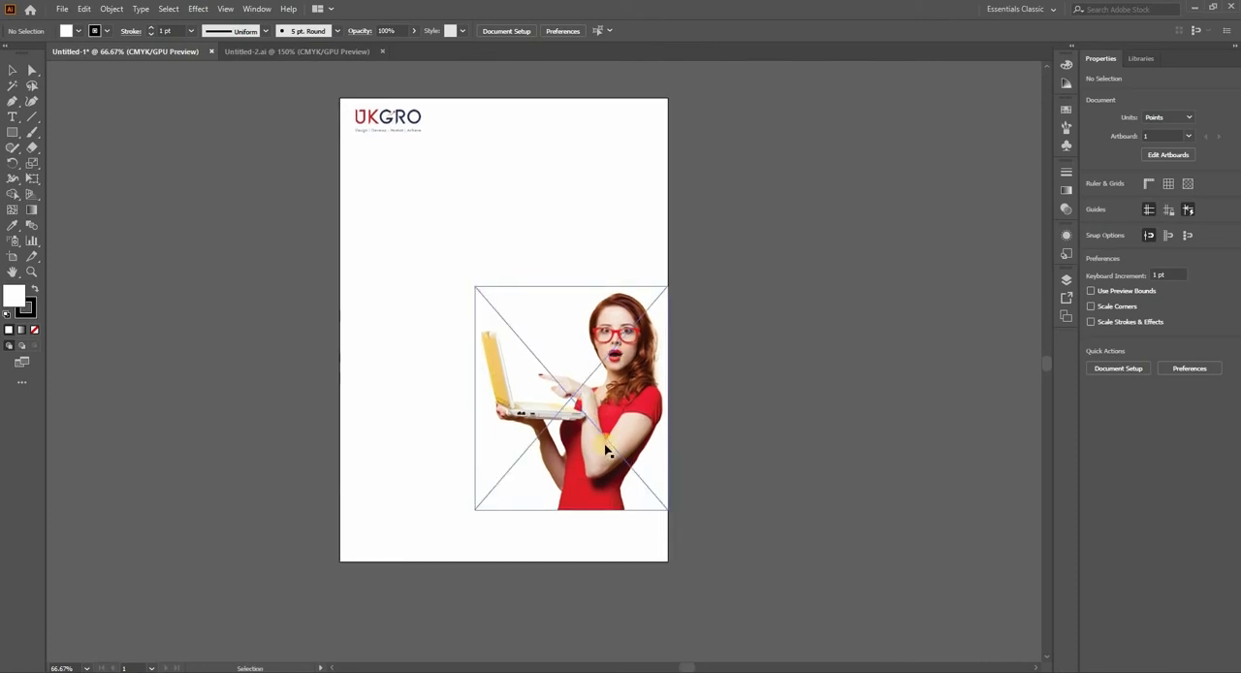
drag(865, 427, 822, 437)
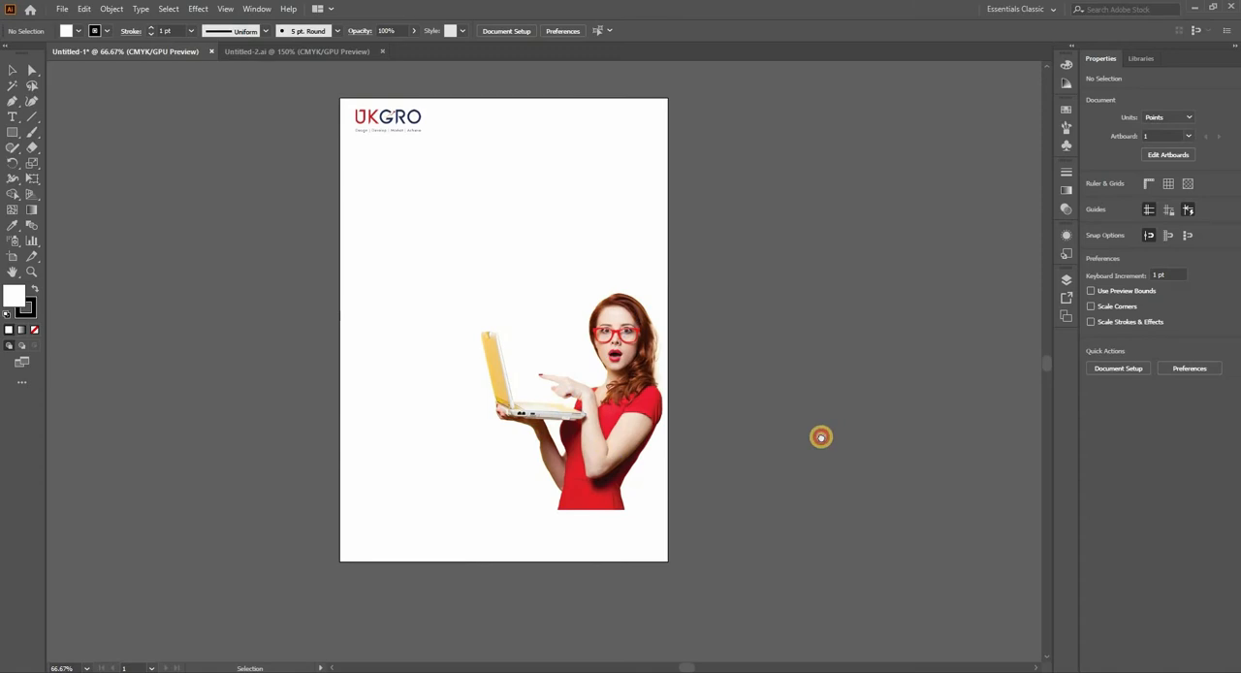
drag(681, 277, 682, 376)
scroll(753, 340, down, 1)
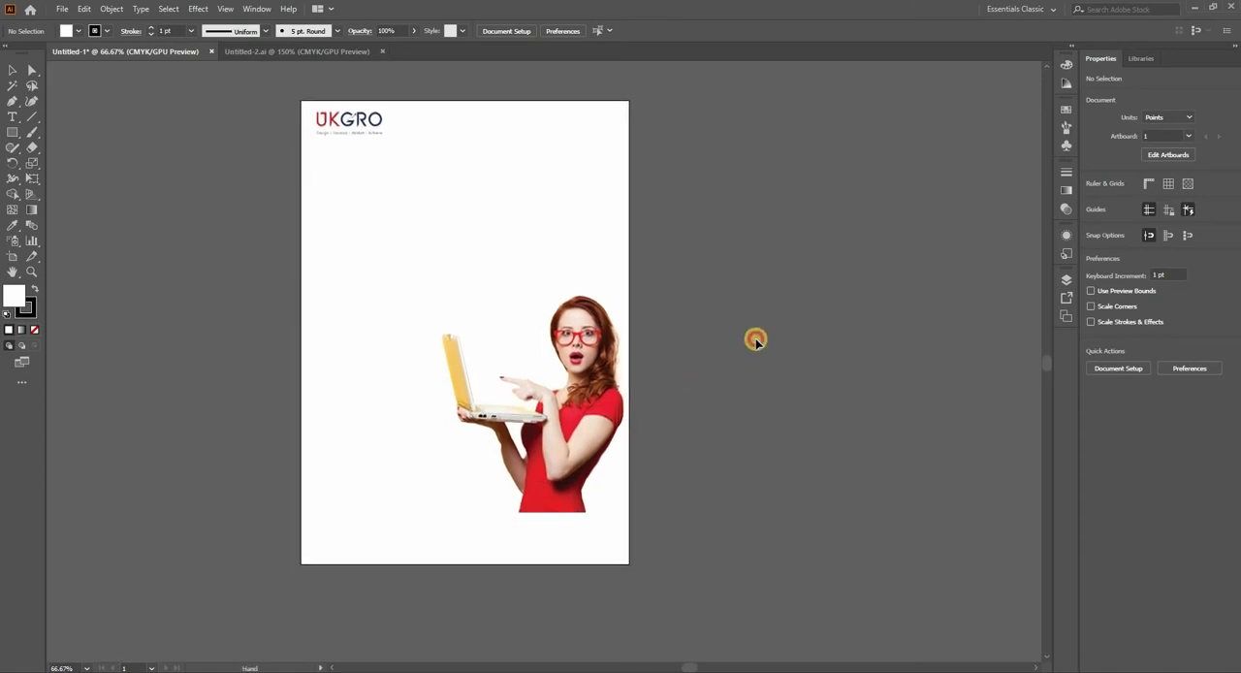
Step: Draw a full-width rectangle about 595 × 94 pt along the page's bottom edge and fill it with the logo's red, without stroke
click(15, 133)
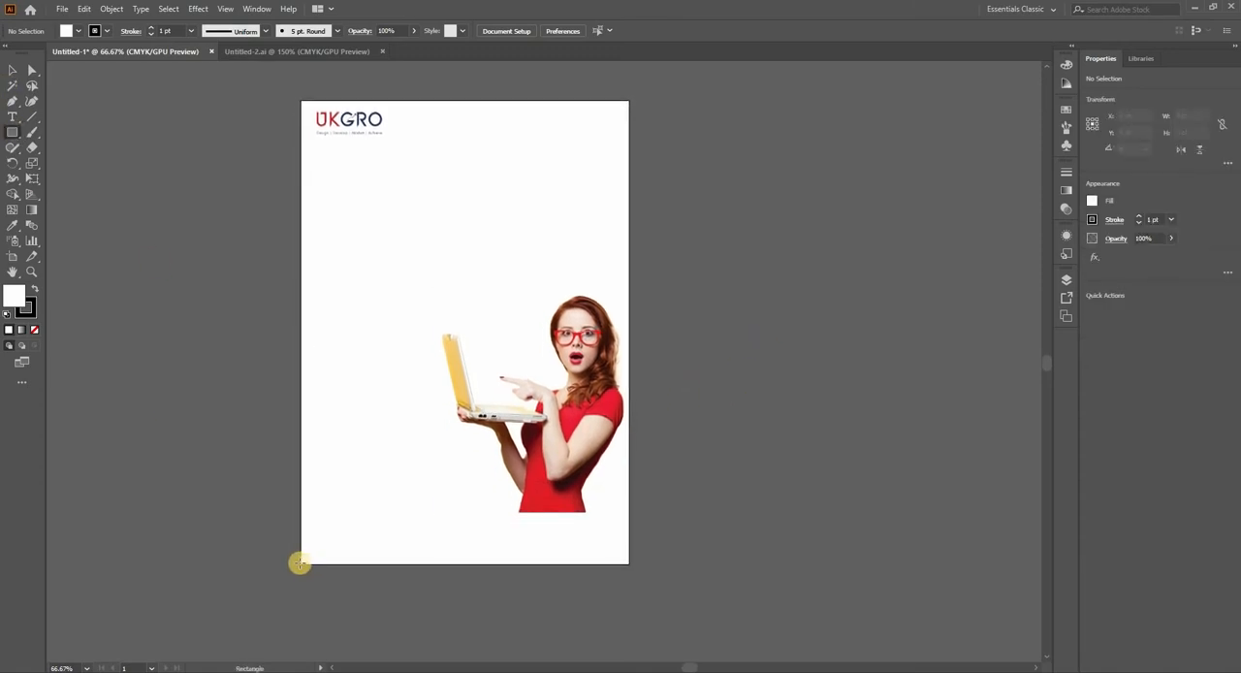
drag(303, 562, 626, 510)
click(13, 224)
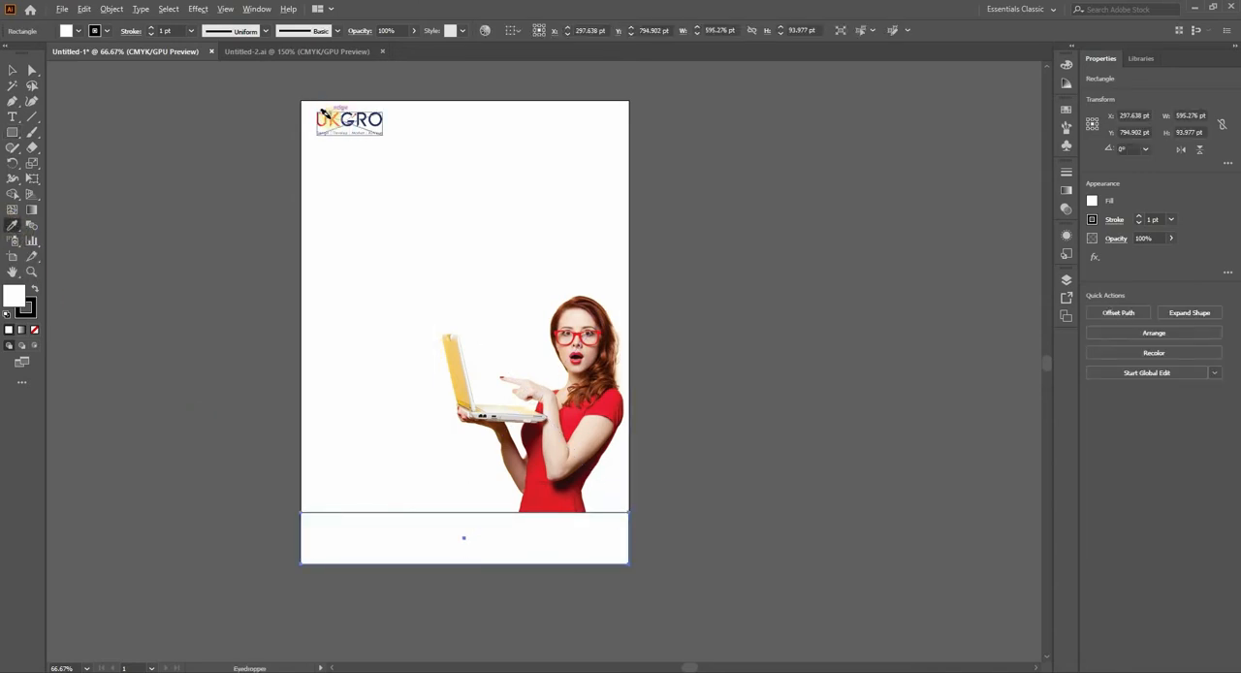
scroll(323, 114, up, 5)
click(330, 116)
click(12, 70)
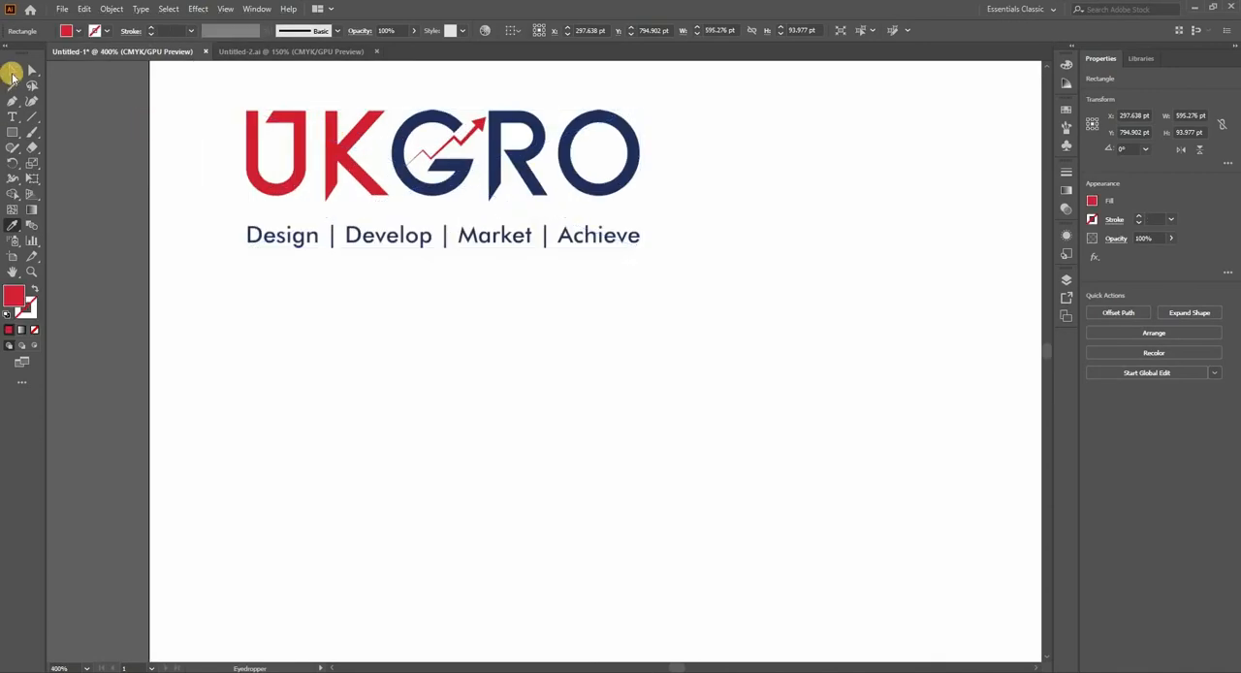
click(393, 329)
scroll(388, 320, down, 3)
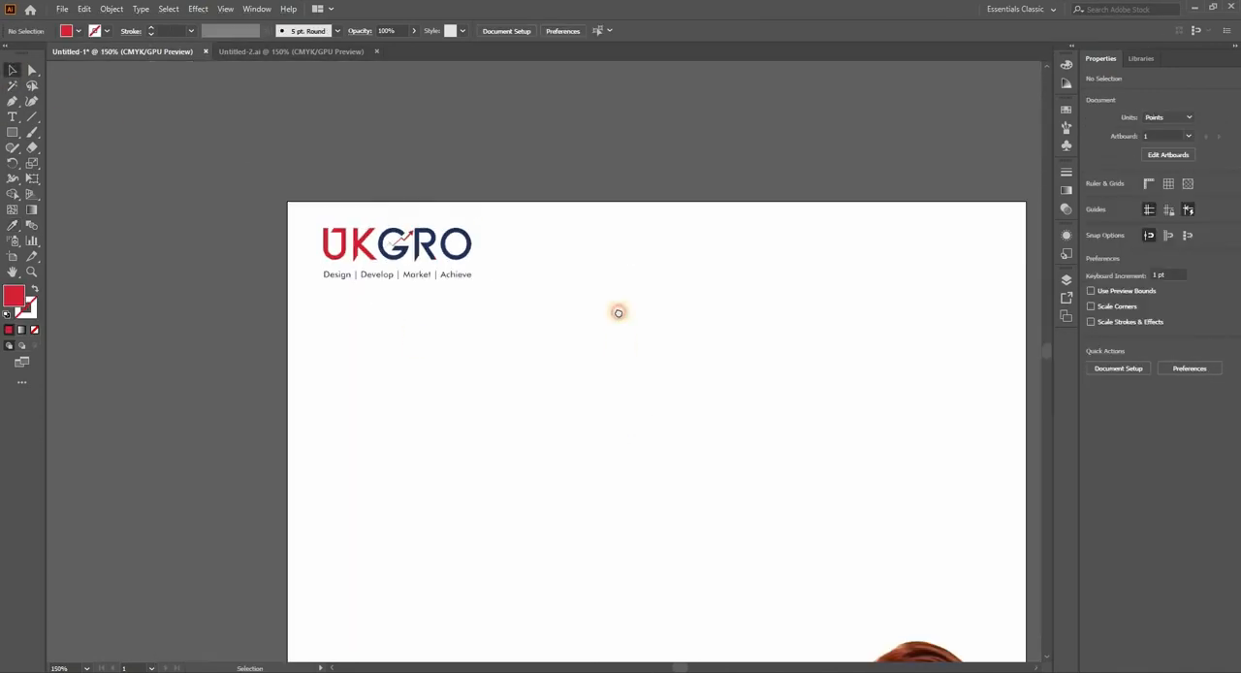
scroll(618, 306, down, 3)
scroll(612, 316, down, 2)
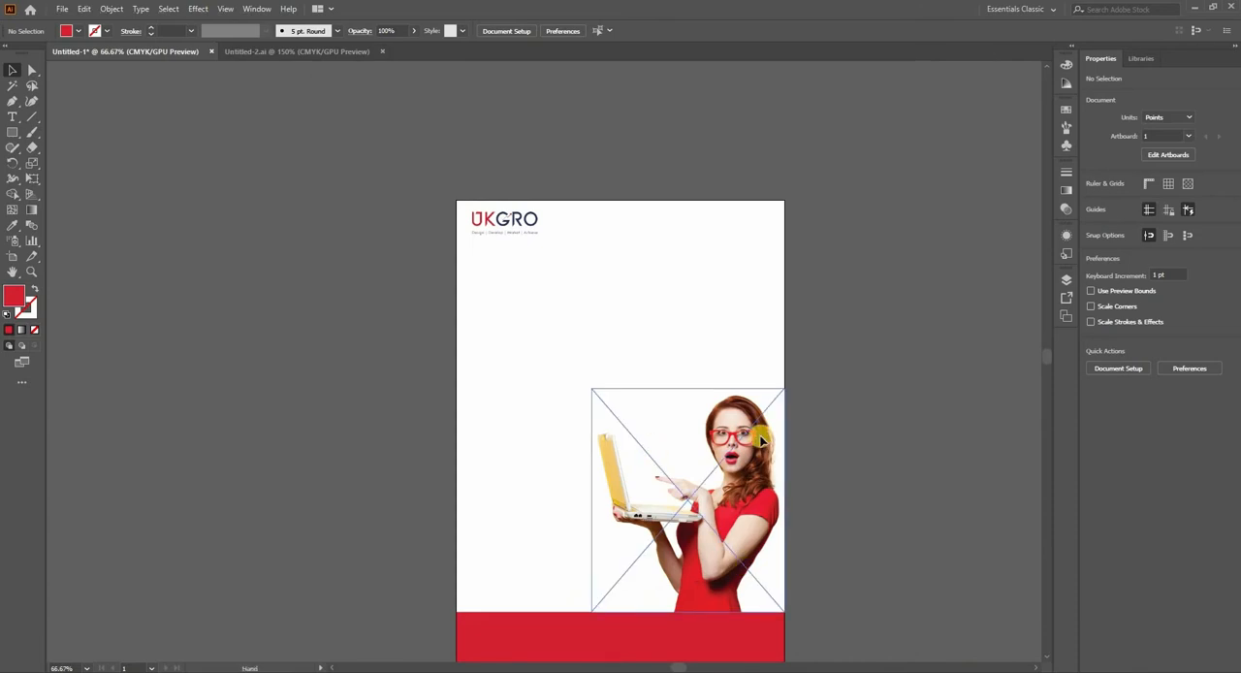
drag(775, 456, 644, 377)
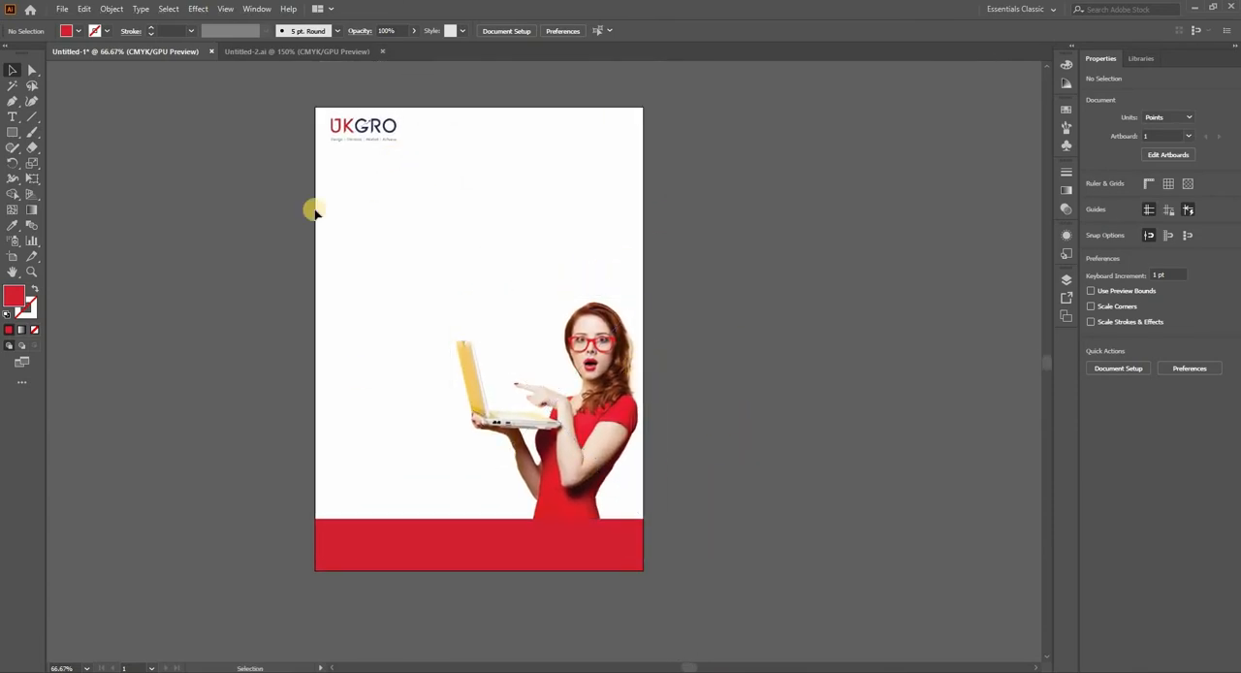
drag(566, 358, 534, 365)
drag(235, 69, 780, 582)
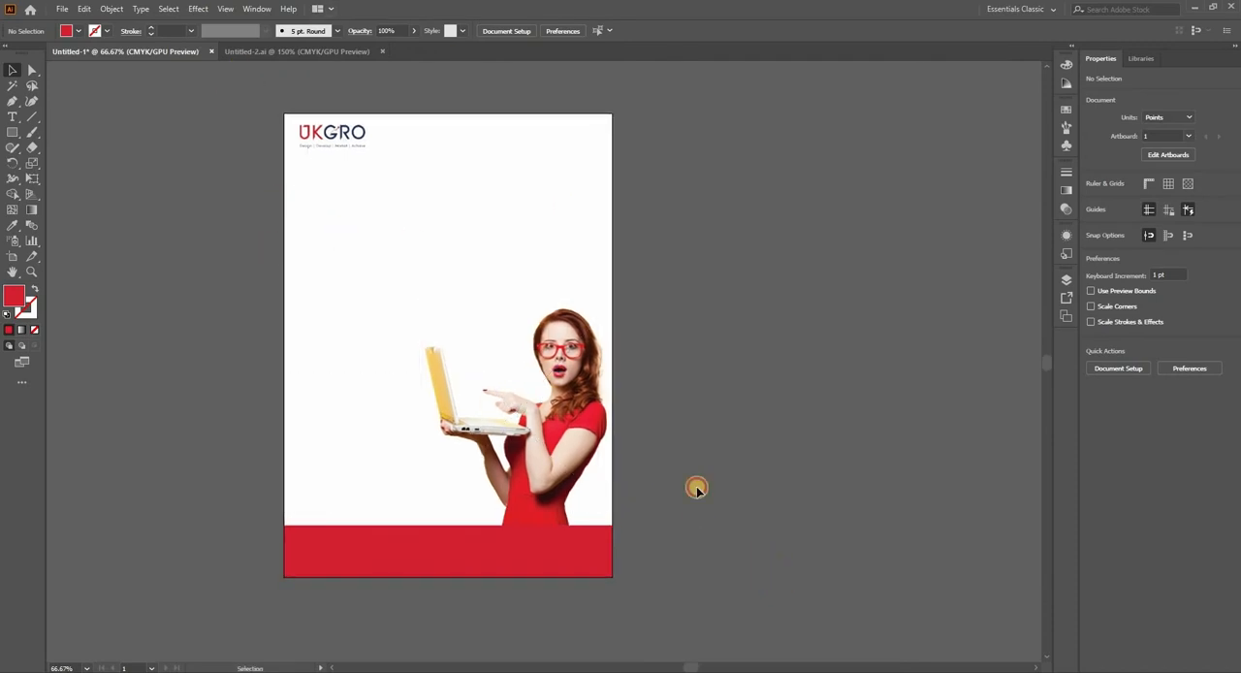
click(652, 344)
drag(643, 267, 603, 303)
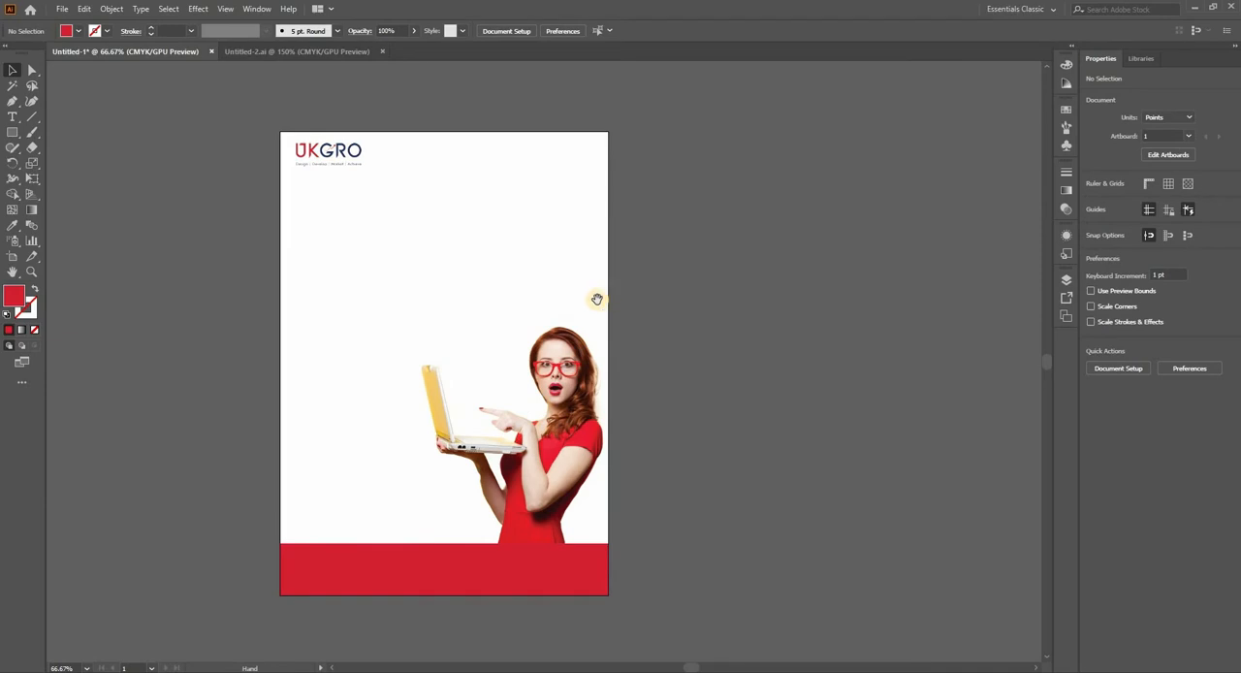
scroll(717, 272, down, 1)
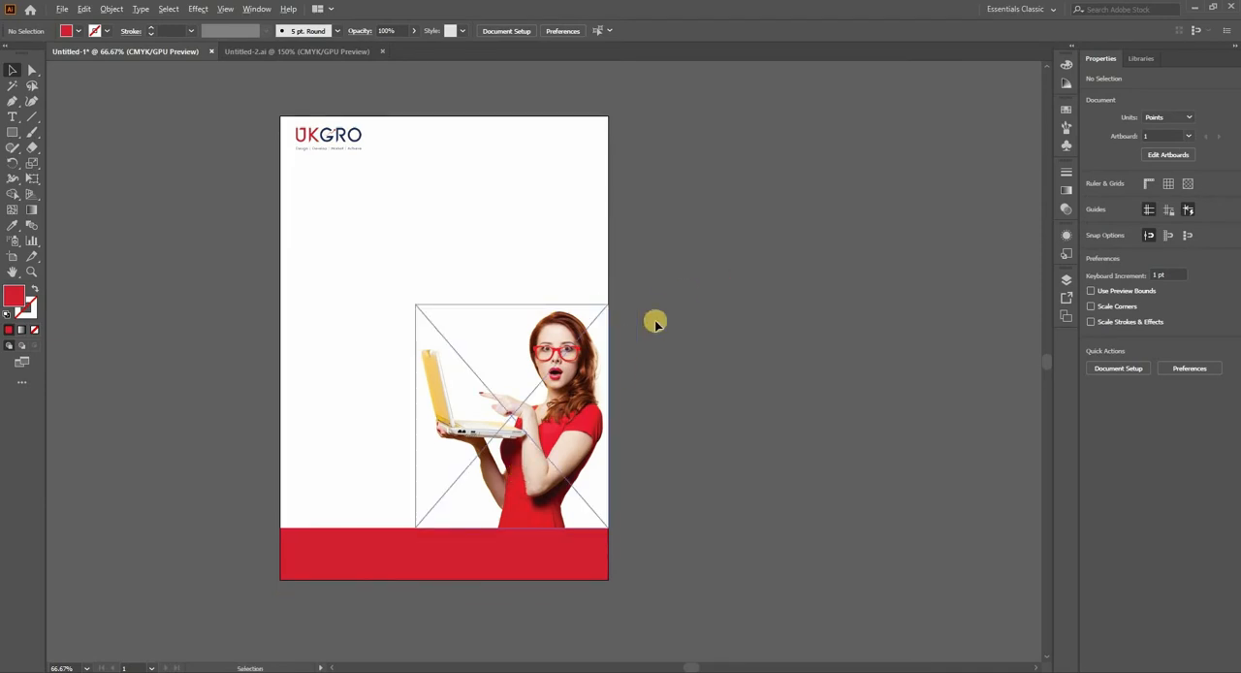
drag(712, 374, 763, 323)
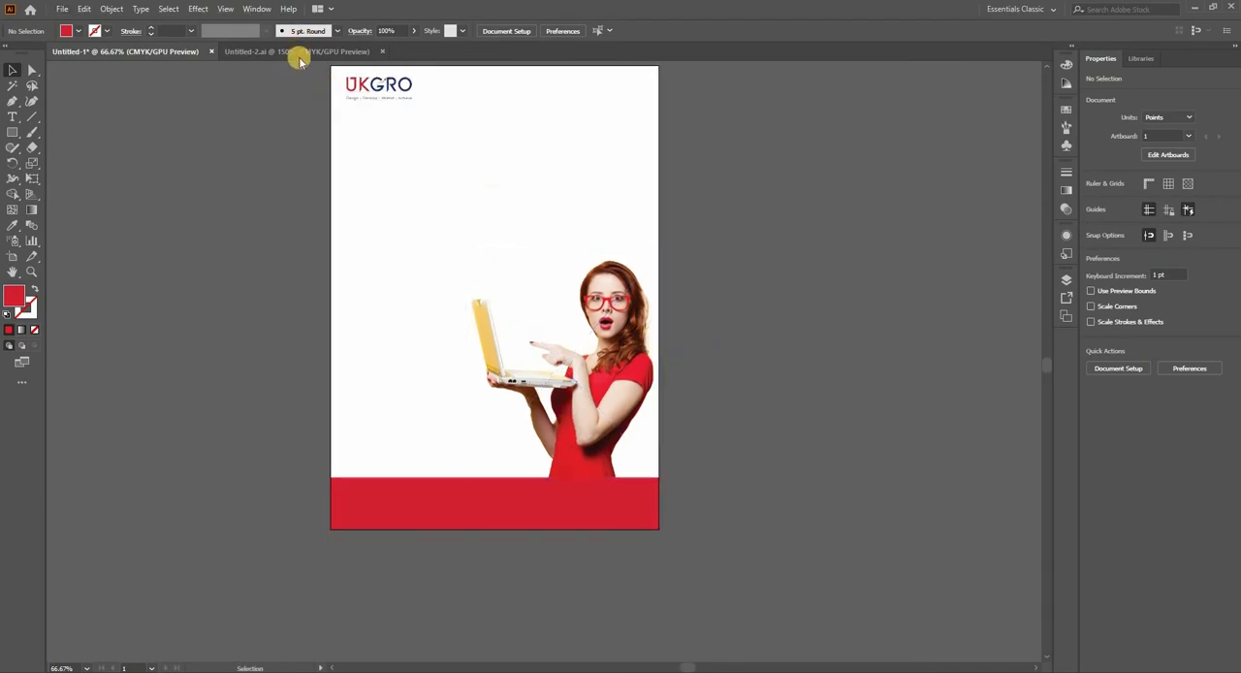
Step: Copy the address and e-mail lines with their icons from the business card in Untitled-2.ai onto the flyer's red footer
key(ctrl+Tab)
scroll(478, 531, up, 1)
click(844, 352)
shift+click(879, 366)
shift+click(862, 391)
shift+click(847, 391)
drag(849, 393, 374, 484)
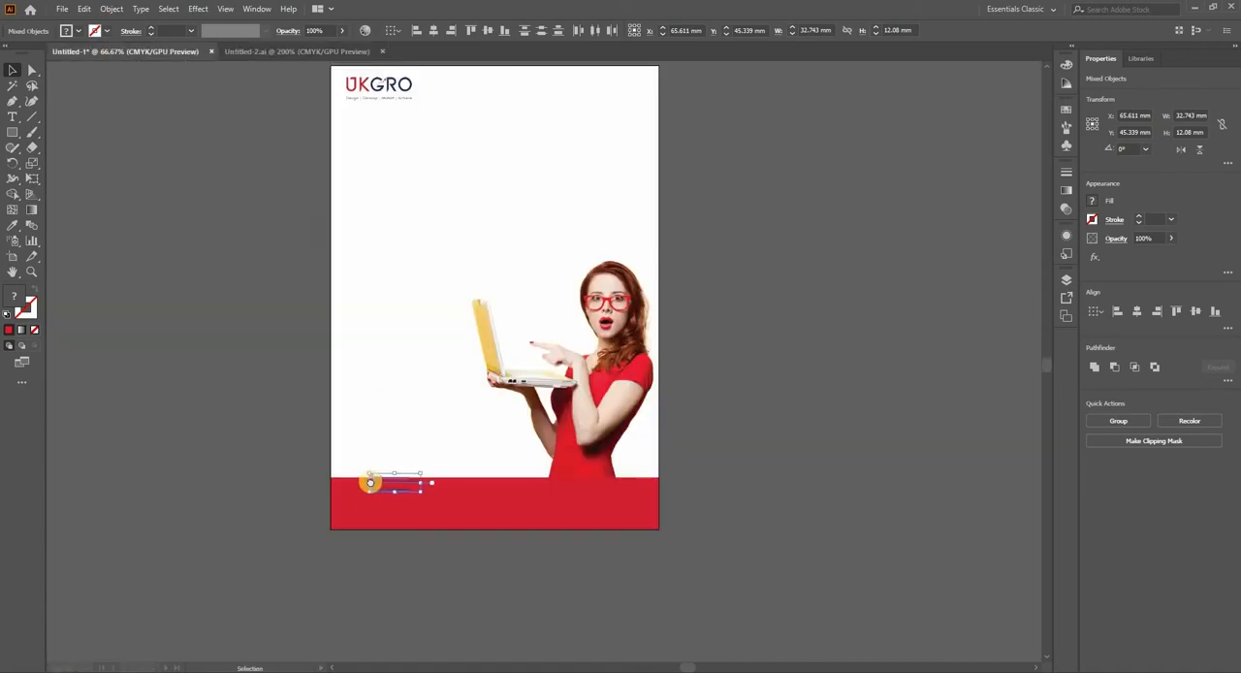
Step: Set the fill of the copied contact texts and icons to white
scroll(382, 407, down, 3)
scroll(383, 344, up, 1)
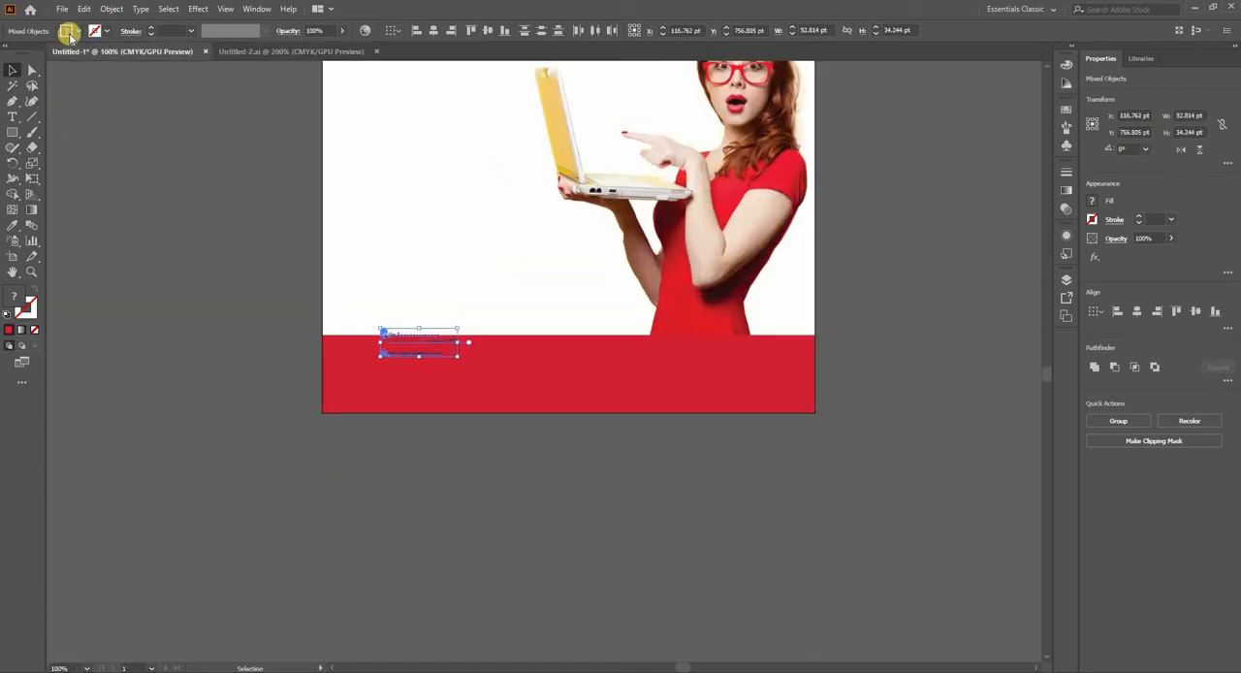
click(68, 31)
click(27, 53)
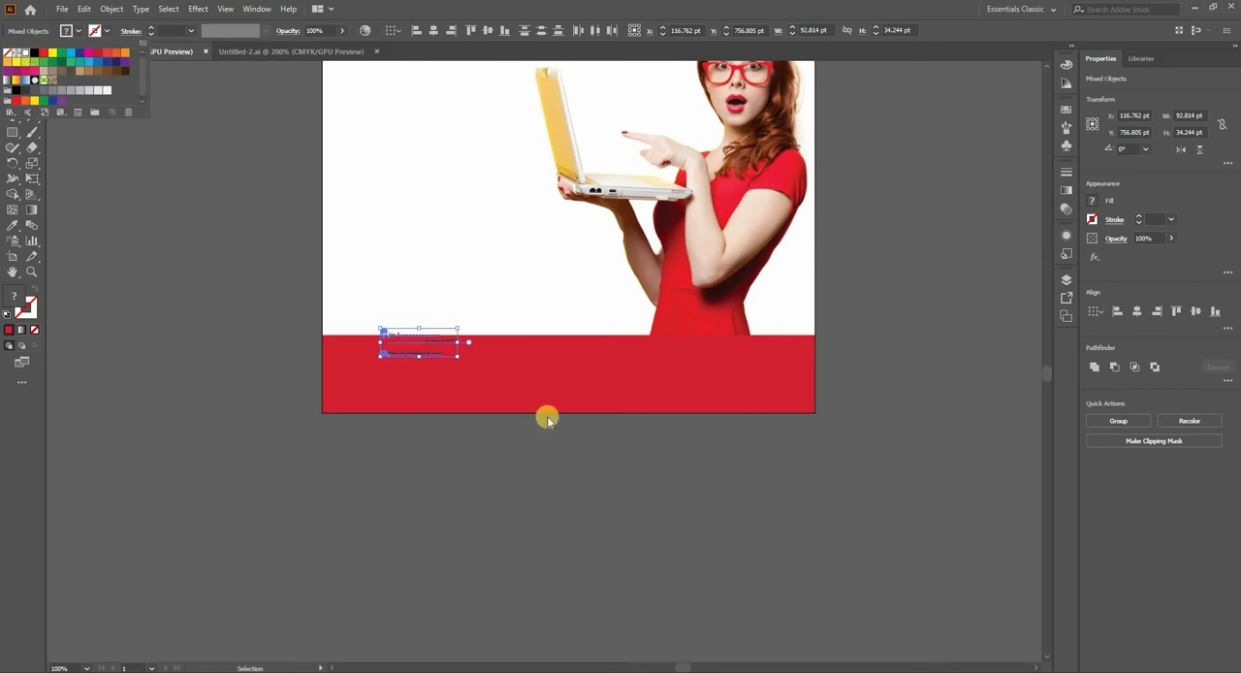
Step: Enlarge the contact details to about 208 × 77 pt and position them in the left part of the red footer
click(458, 361)
drag(459, 360, 552, 404)
key(ctrl+equal)
drag(428, 352, 378, 369)
scroll(378, 369, down, 3)
click(254, 336)
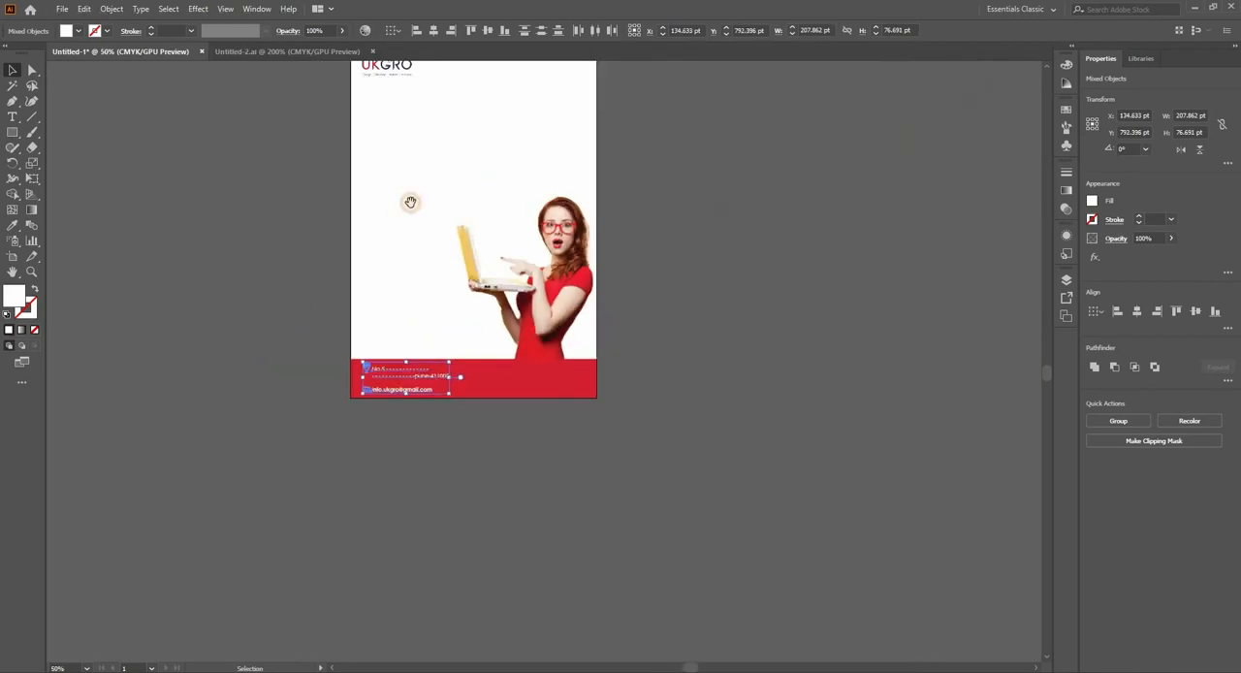
Step: Show the rulers and place a vertical guide at about X 32 pt along the left edge of the contact icons
drag(411, 202, 400, 255)
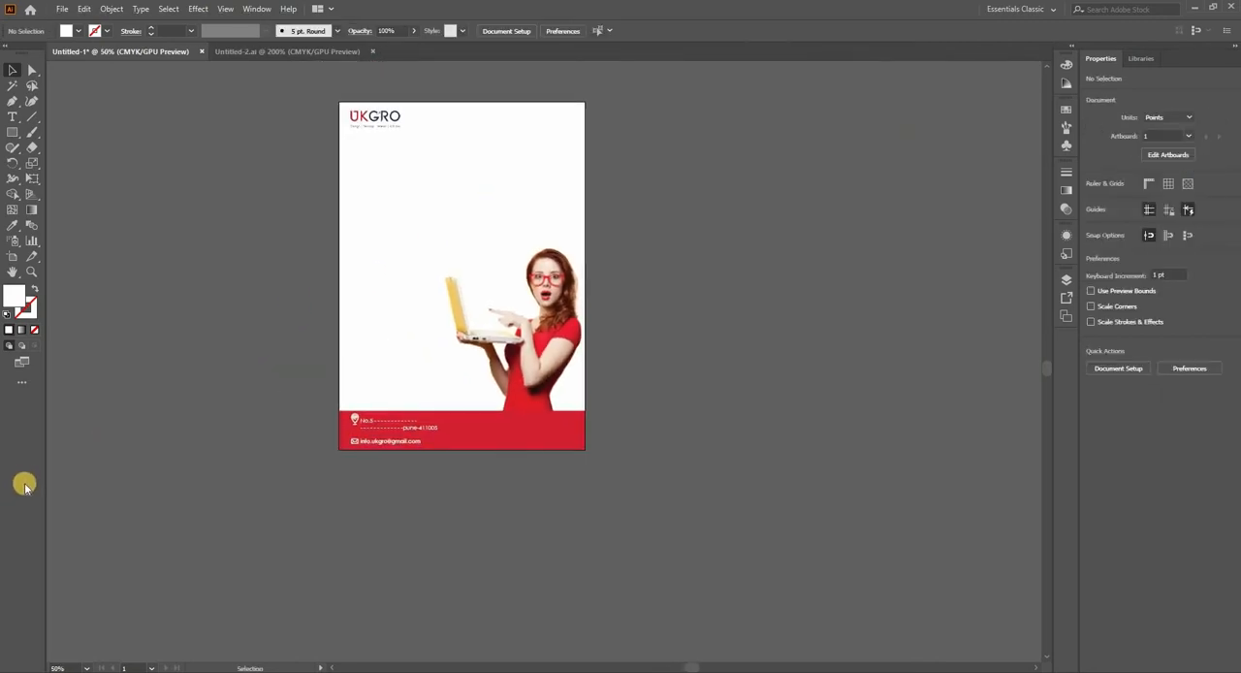
key(ctrl+r)
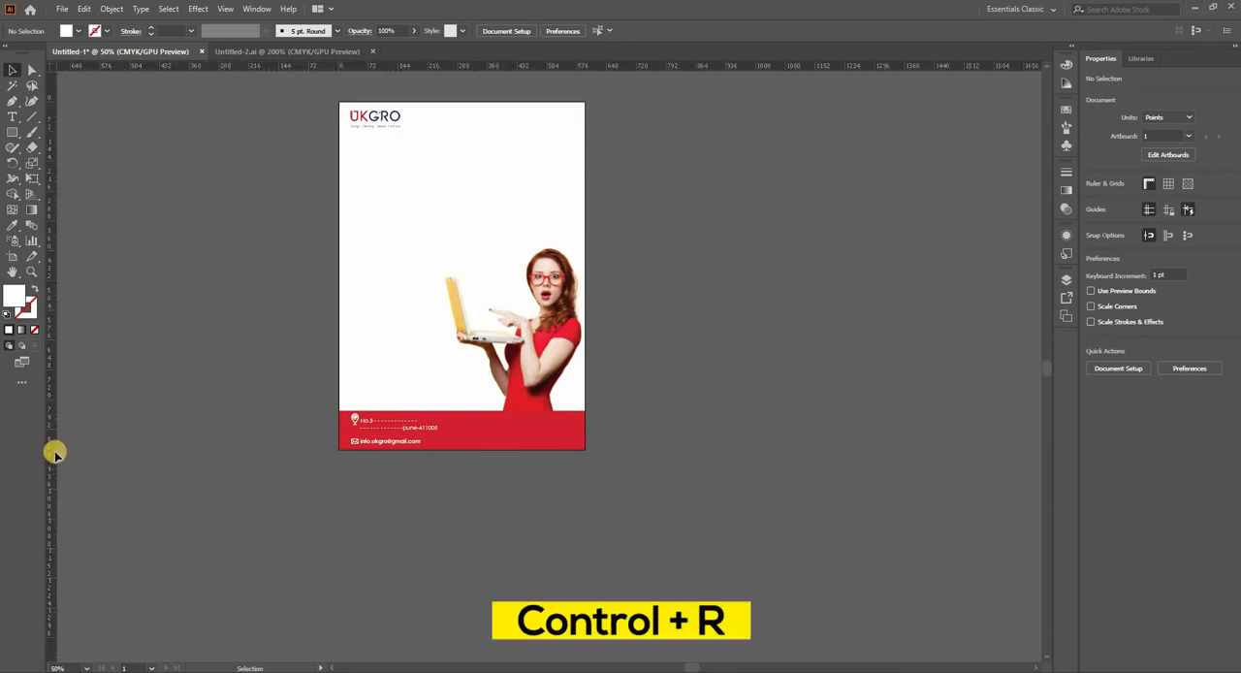
drag(53, 453, 352, 494)
scroll(385, 474, up, 3)
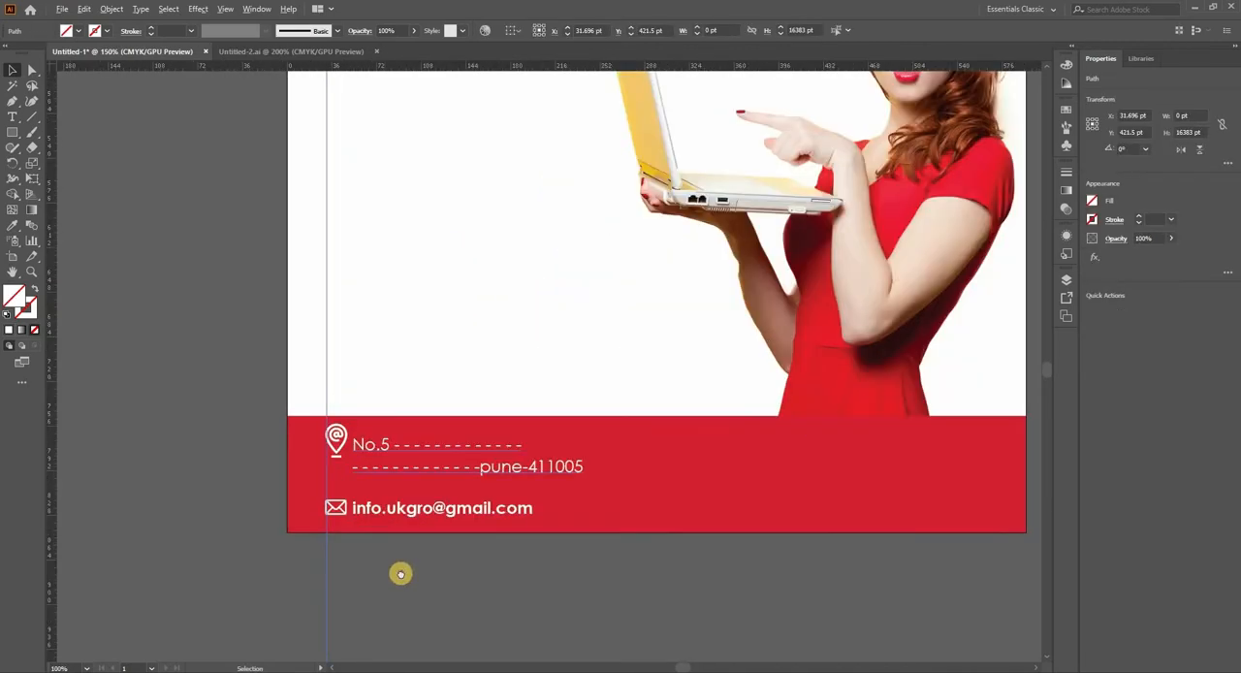
Step: Lock the vertical guide, move the e-mail line slightly up and move the address block with its icon down about 7.6 pt
key(ctrl+2)
click(315, 427)
shift+click(289, 428)
drag(308, 427, 308, 422)
click(293, 363)
shift+click(324, 371)
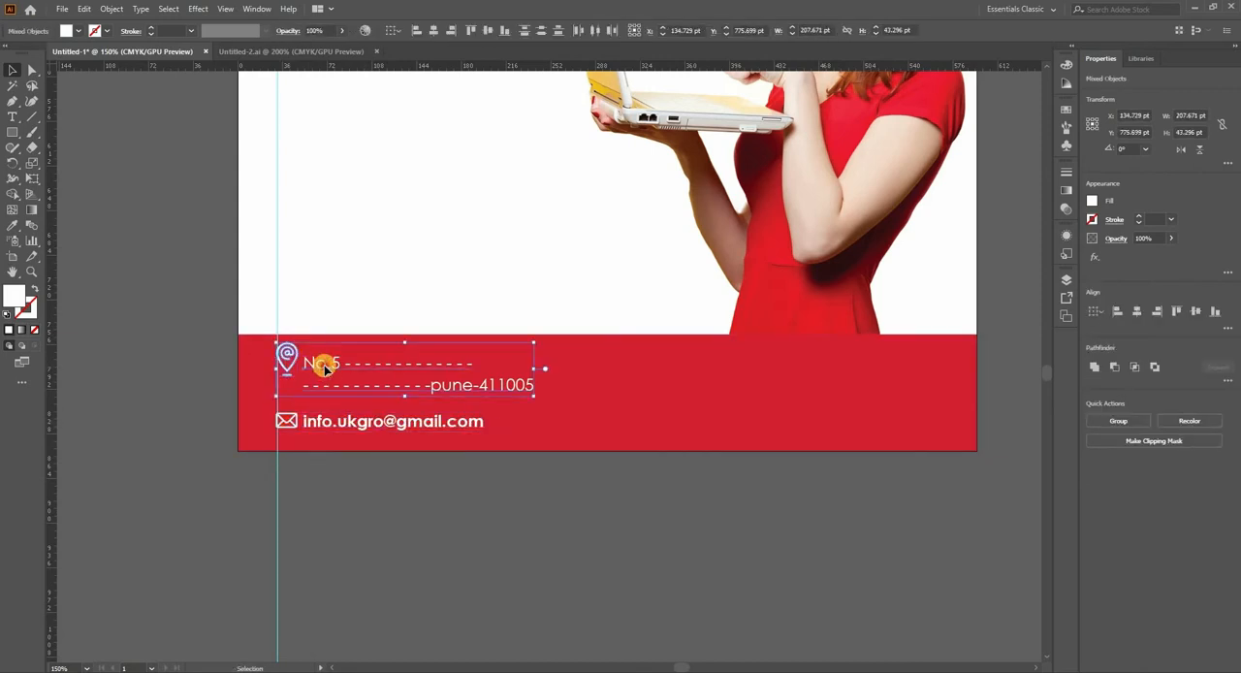
drag(329, 375, 329, 385)
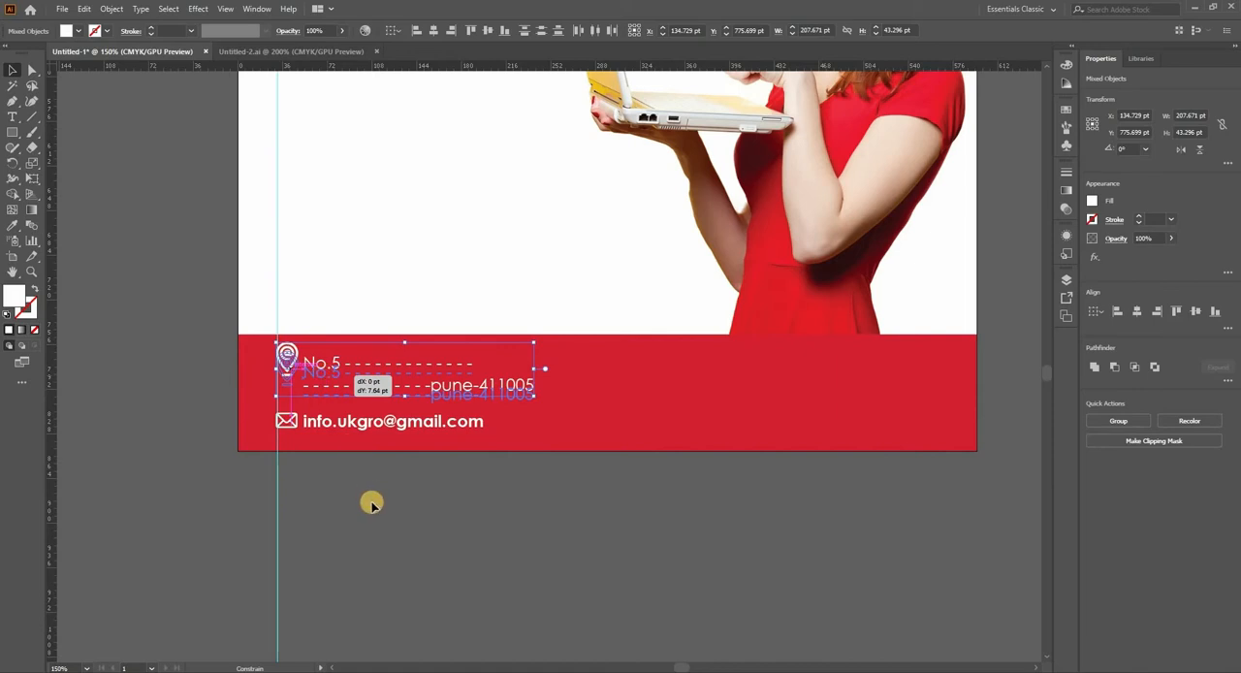
click(496, 467)
Step: Copy the phone number text from the business card in Untitled-2.ai to the footer's empty area, enlarged to about 261 × 38 pt
scroll(534, 469, down, 2)
drag(393, 456, 346, 514)
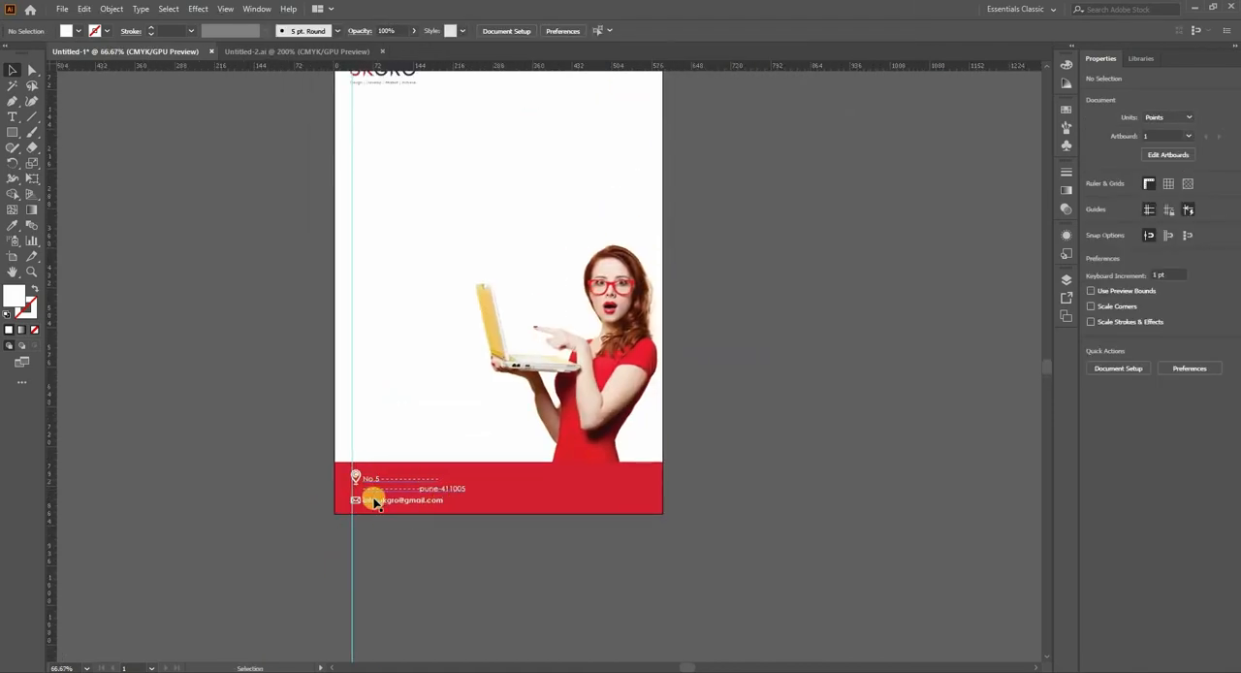
drag(449, 459, 408, 491)
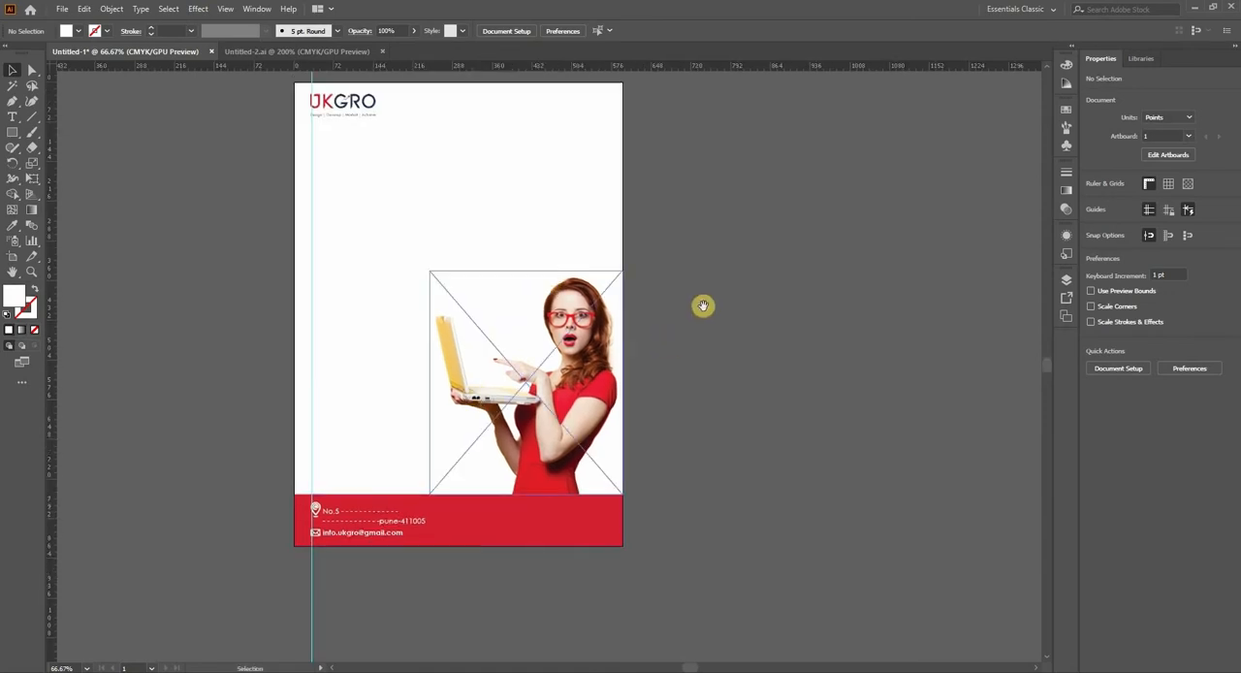
drag(703, 306, 692, 330)
drag(528, 346, 523, 356)
drag(578, 228, 584, 206)
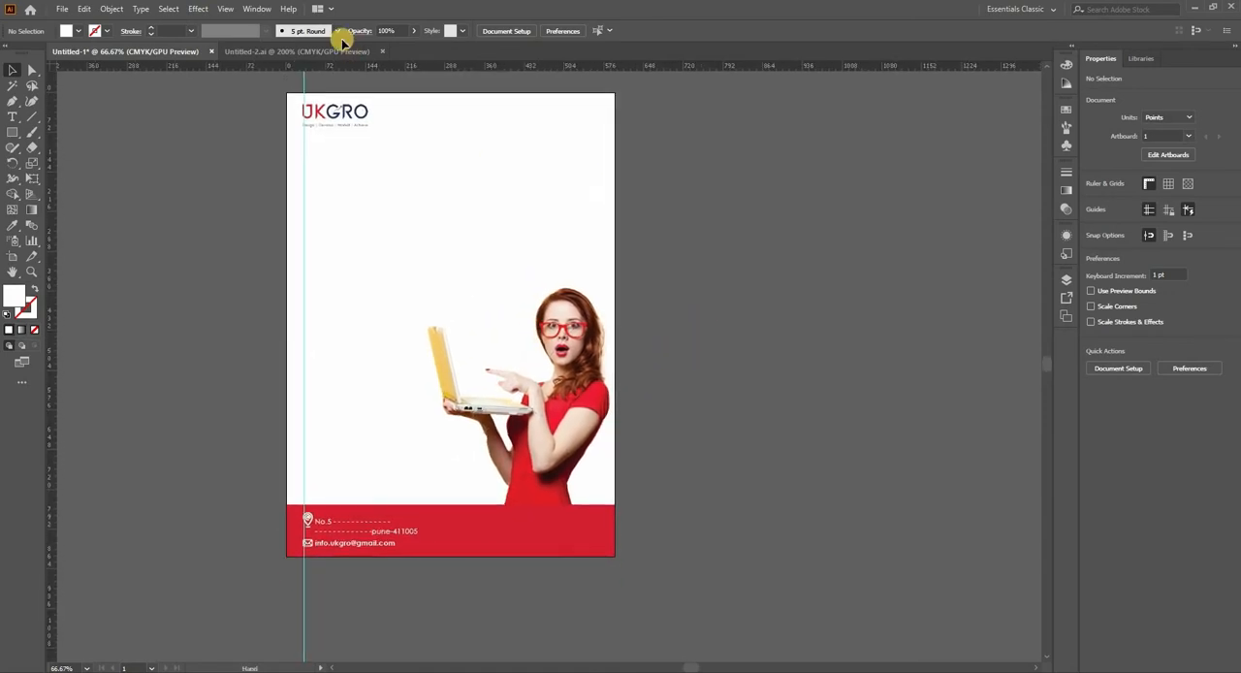
click(327, 48)
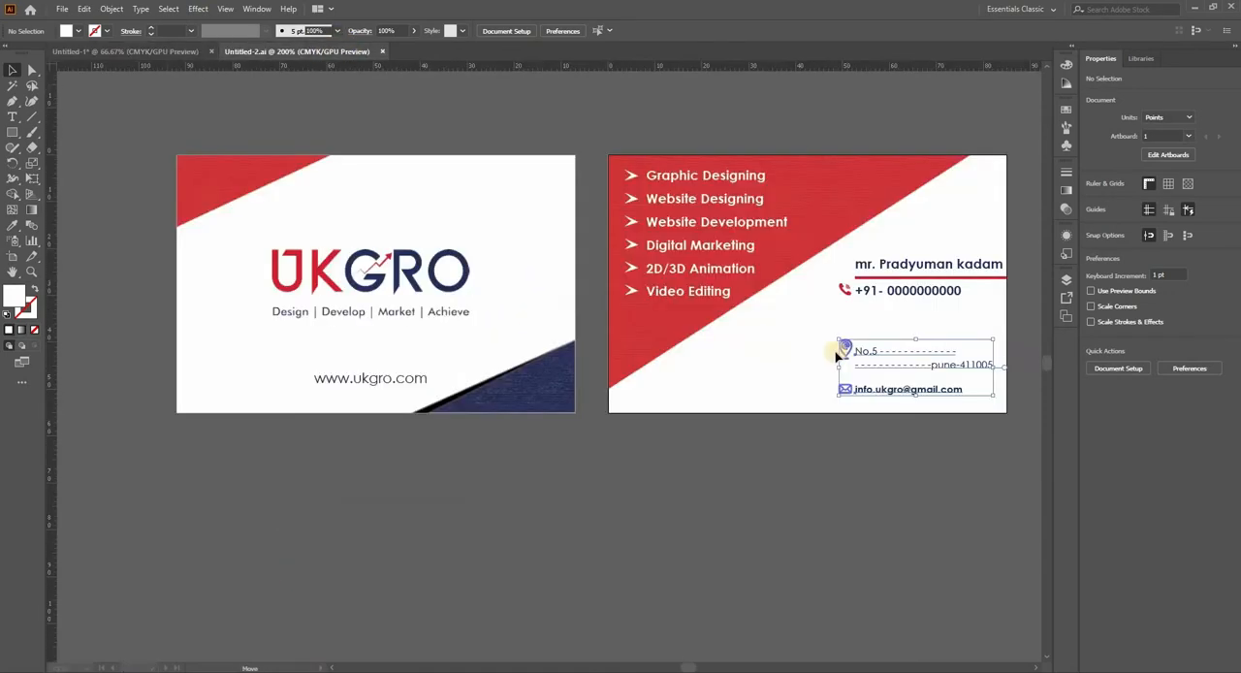
click(886, 292)
drag(850, 292, 482, 527)
mouse_move(483, 532)
mouse_down()
mouse_move(401, 508)
mouse_move(507, 517)
mouse_move(543, 543)
mouse_move(508, 532)
mouse_up()
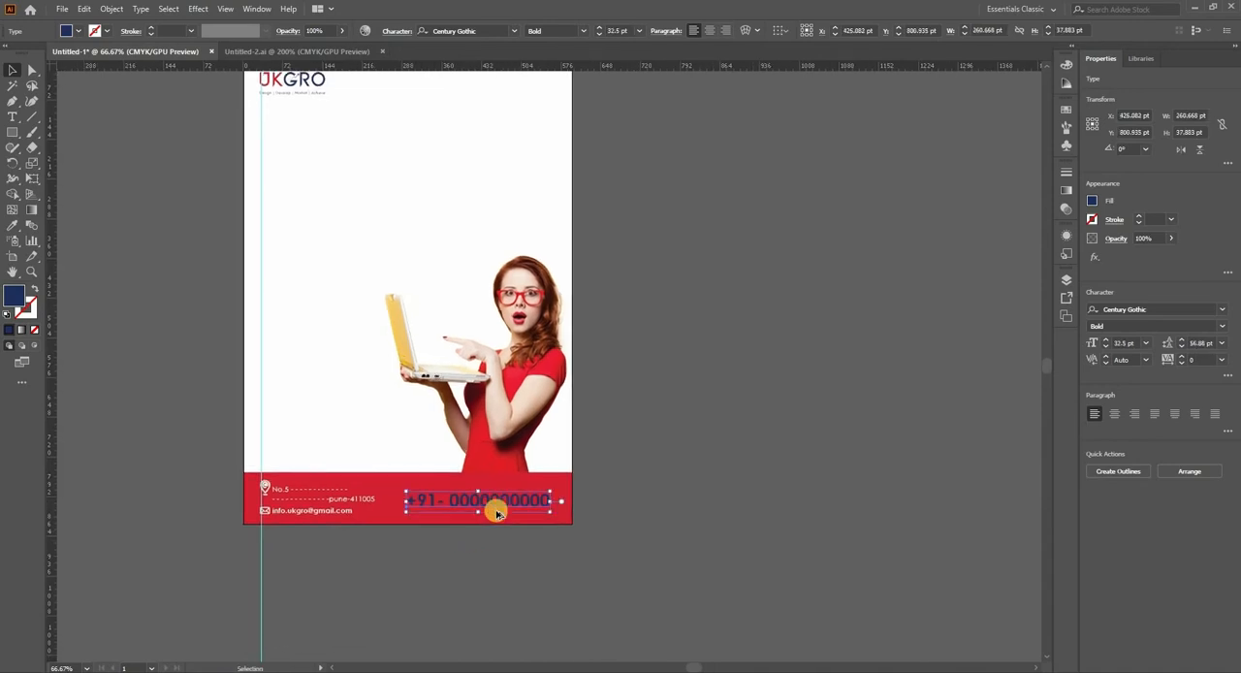
scroll(497, 512, up, 1)
drag(505, 488, 507, 486)
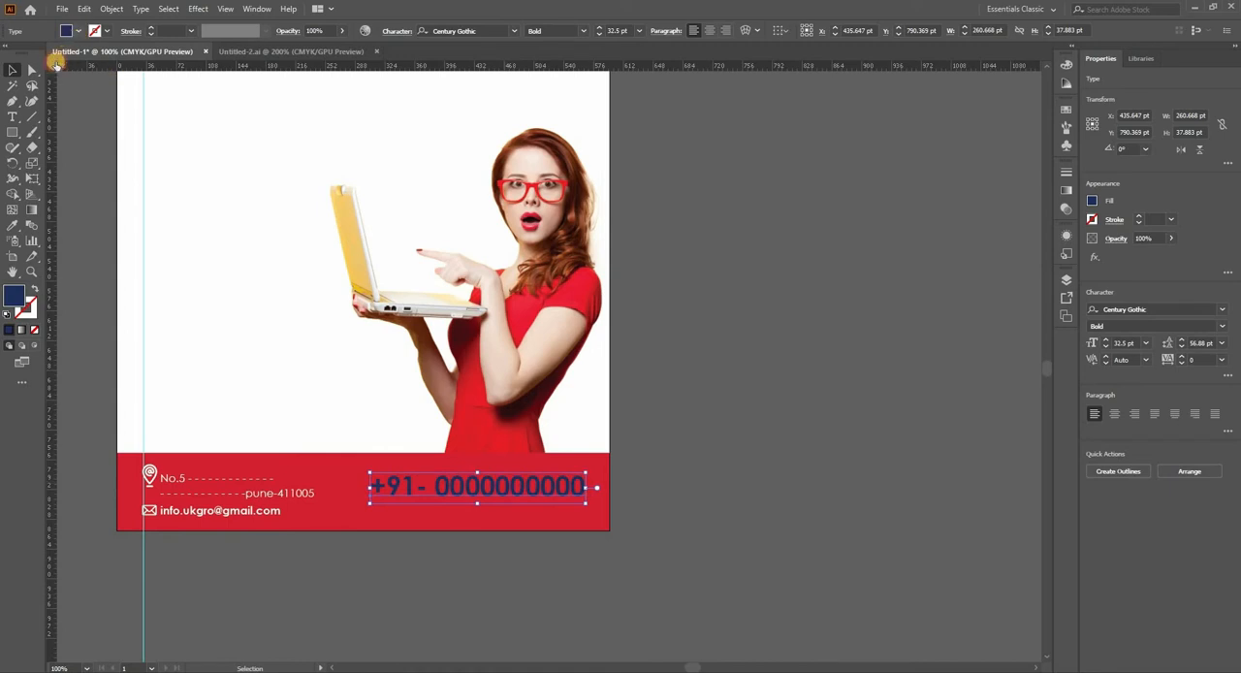
Step: Set the fill of the phone number in the footer to white
click(77, 31)
click(715, 441)
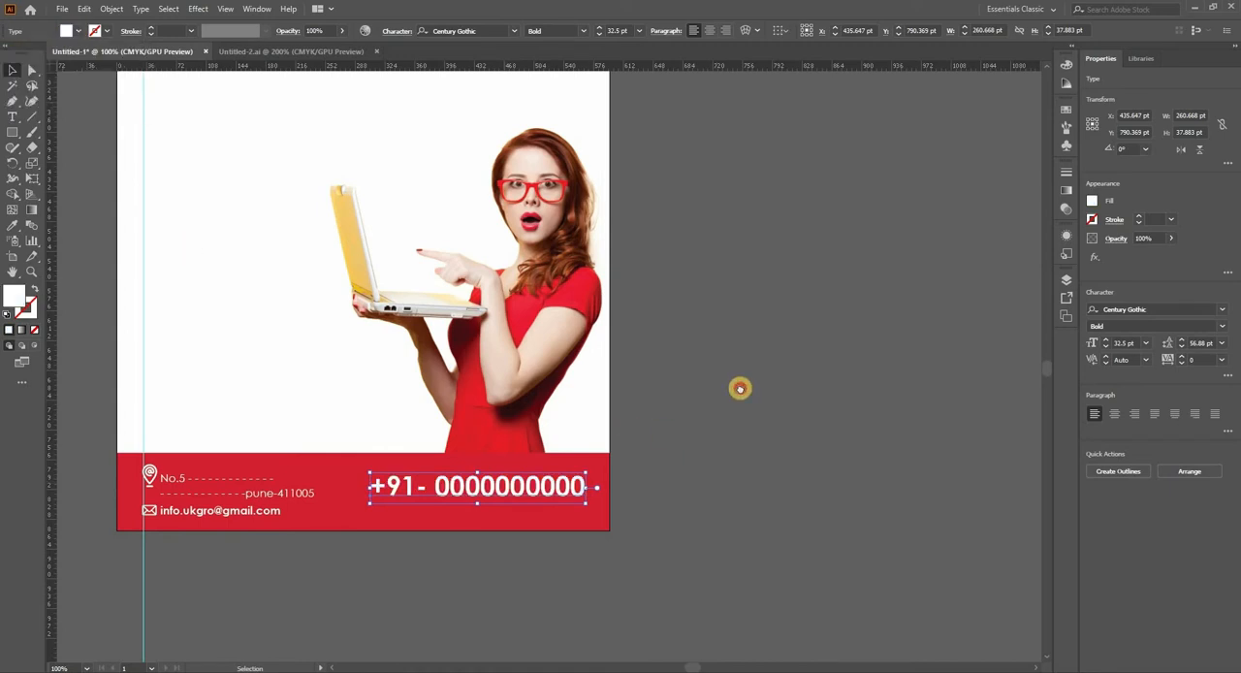
drag(704, 469, 755, 382)
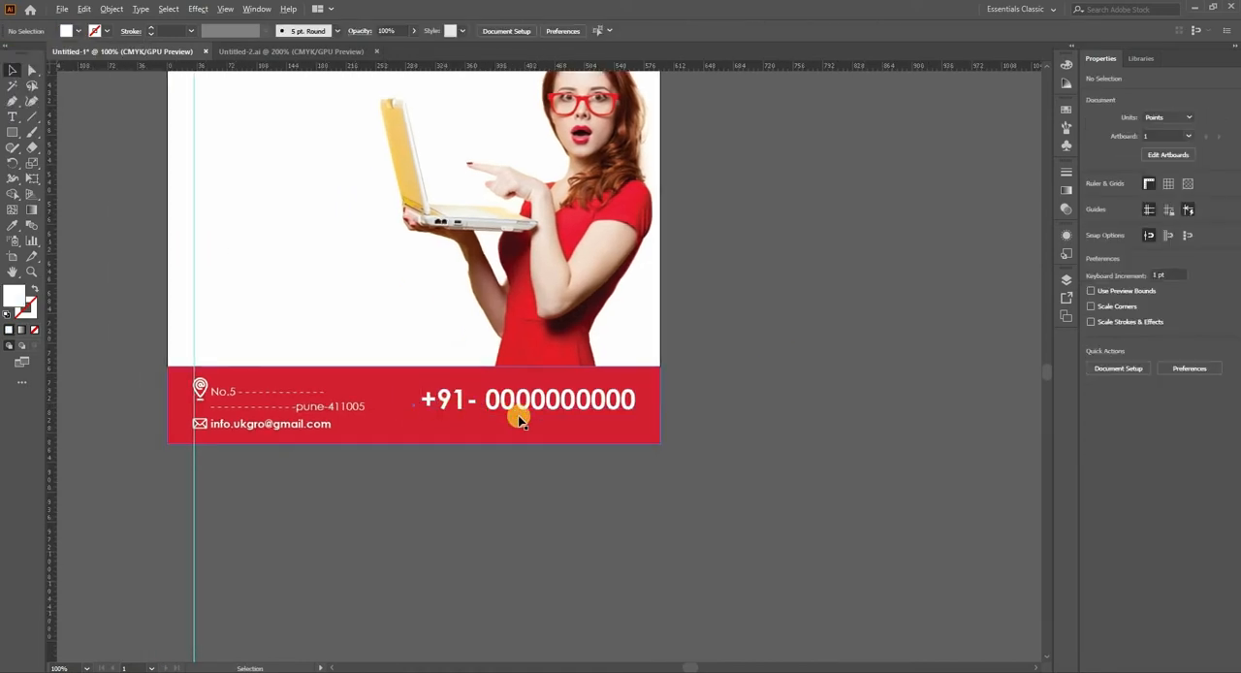
scroll(519, 418, up, 1)
drag(181, 434, 534, 432)
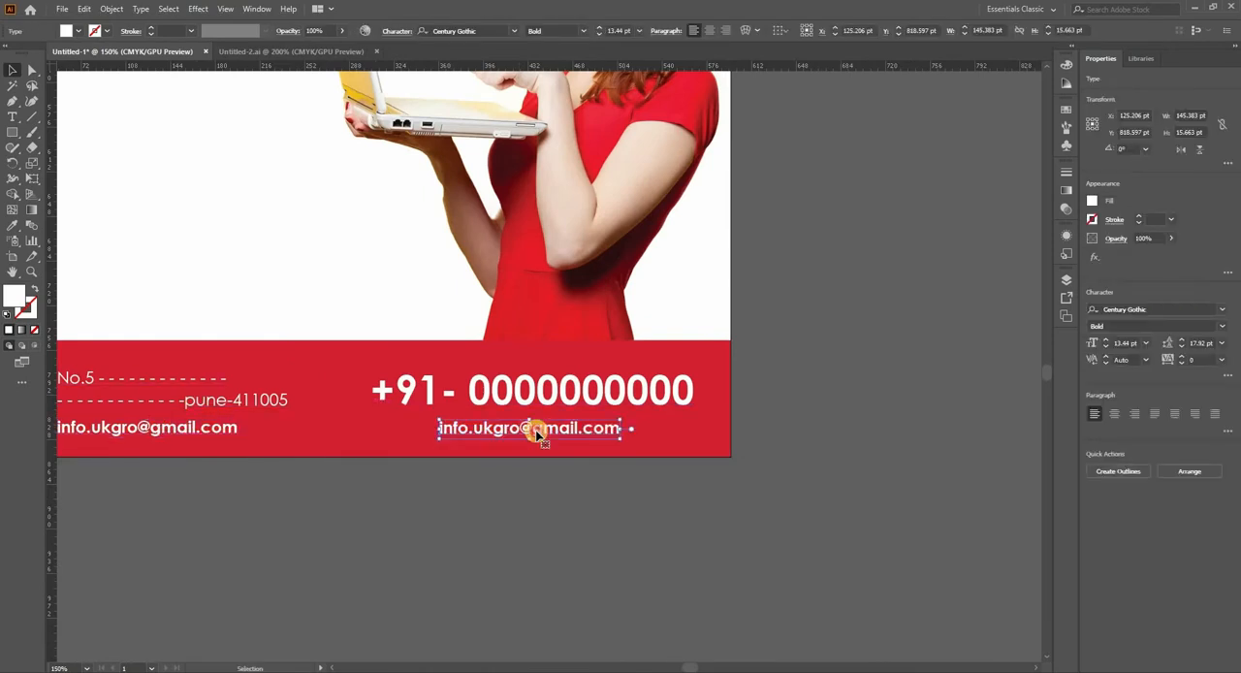
double_click(536, 433)
triple_click(536, 433)
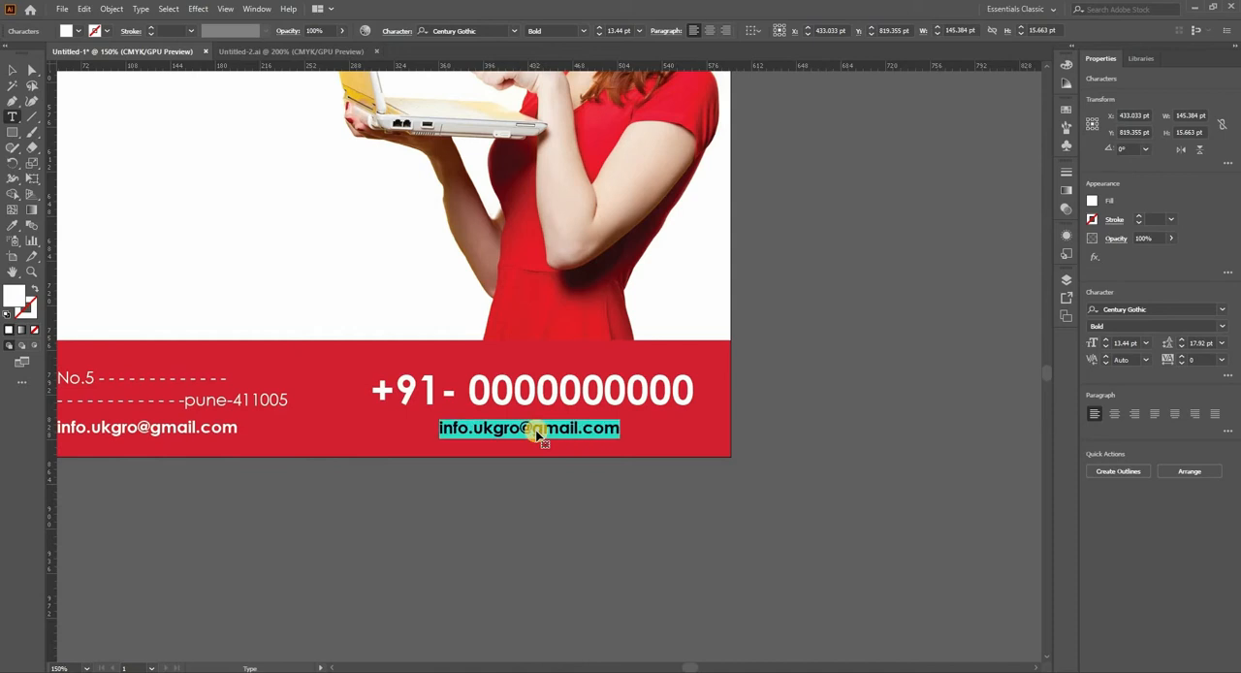
text(ww)
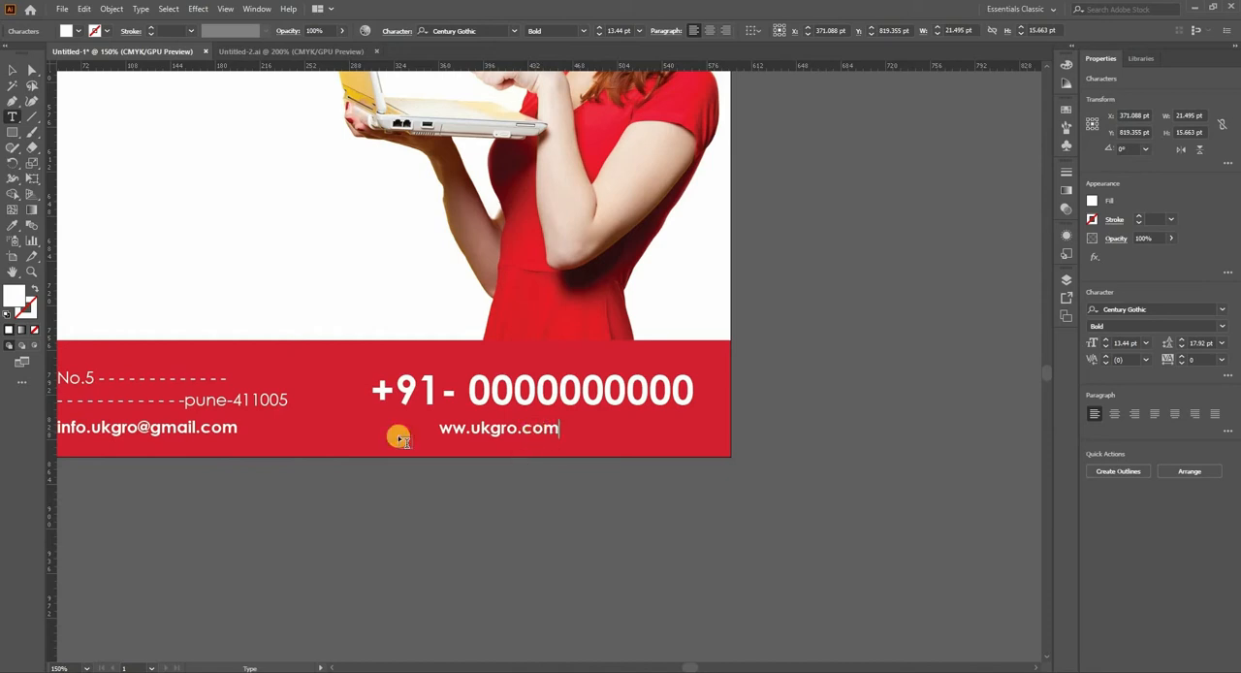
click(453, 428)
text(w)
Step: Align the phone number and website text on their horizontal centres and nudge both slightly to the right
click(10, 73)
shift+click(478, 393)
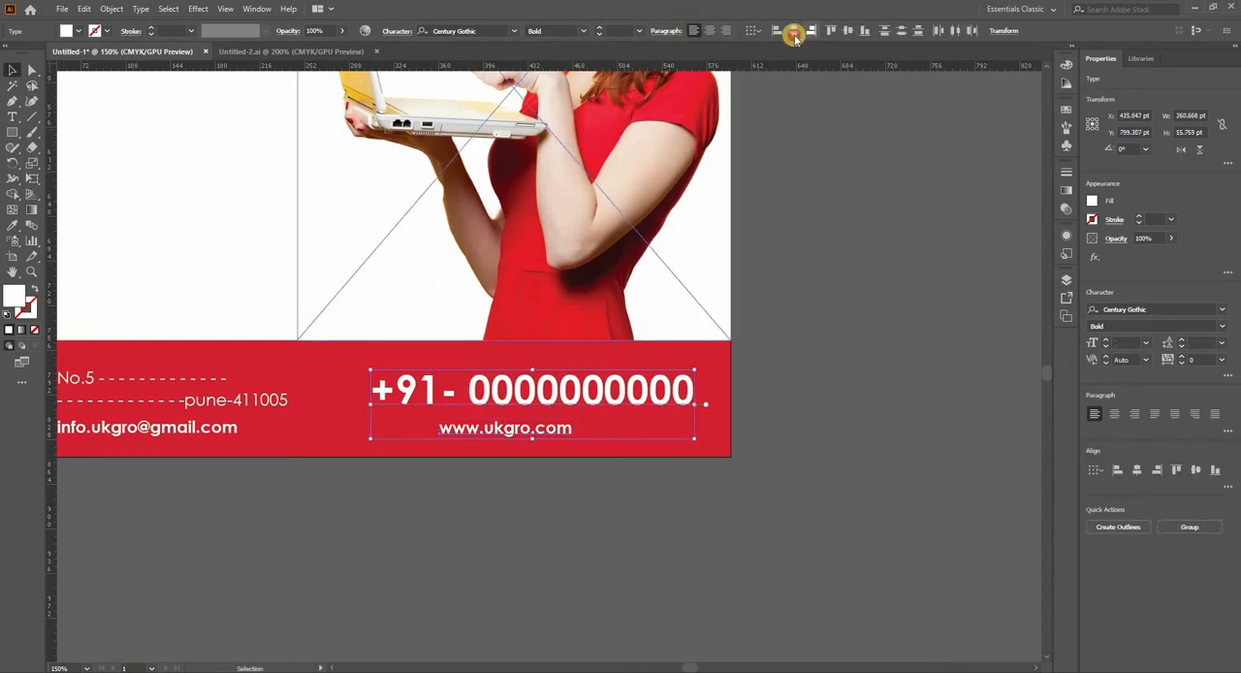
click(794, 32)
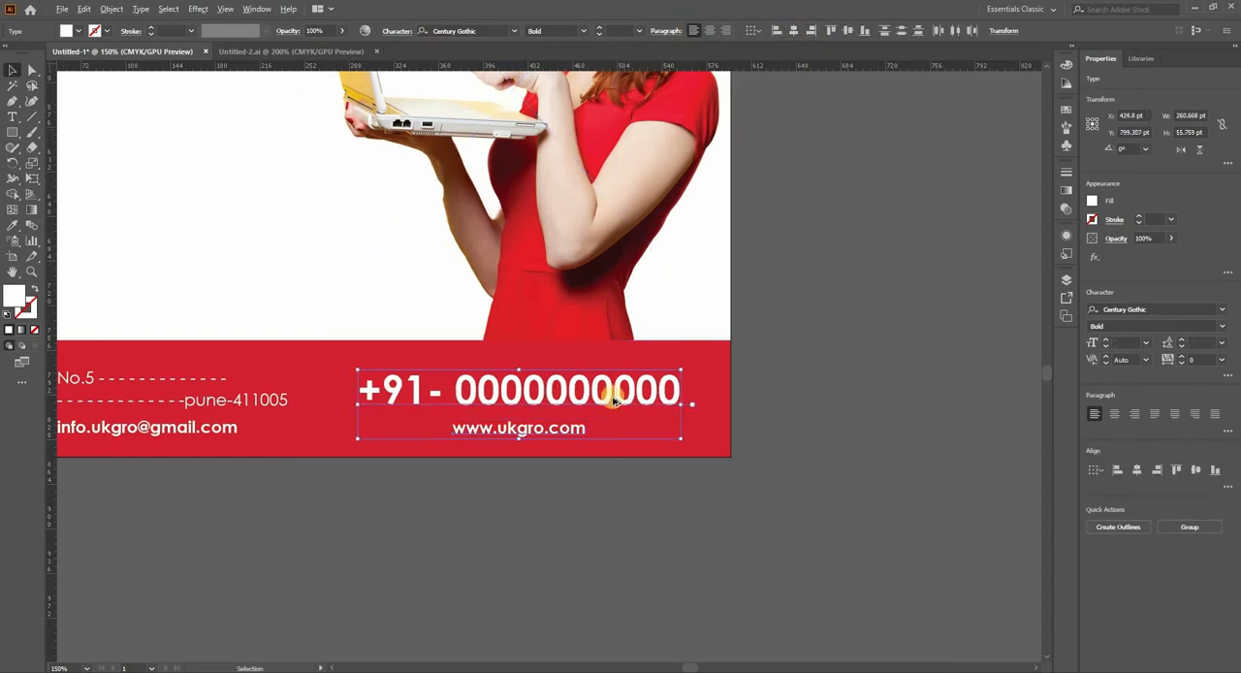
scroll(613, 397, down, 1)
key(Right)
key(Right)
key(Right)
key(Right)
key(Right)
key(Right)
key(Right)
key(Right)
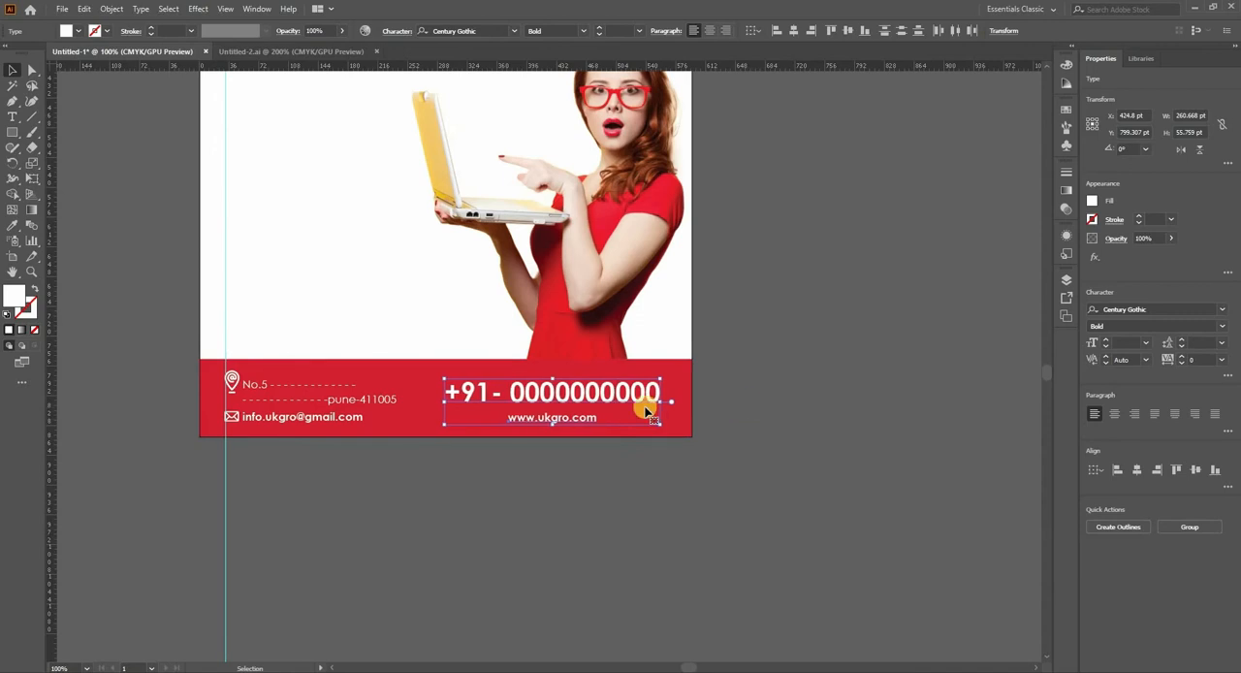
click(437, 534)
Step: Draw a thin white vertical rectangle about 2.6 × 67 pt in the footer as a divider between the address and phone details
drag(485, 526, 538, 522)
click(13, 133)
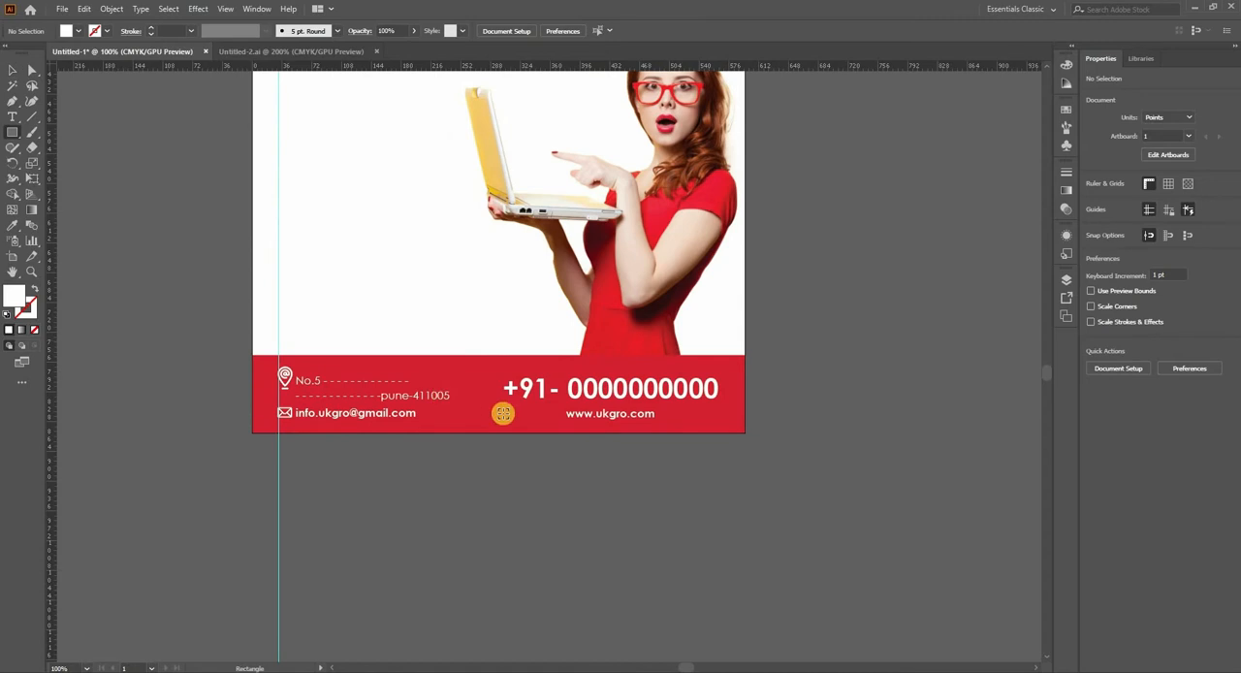
scroll(503, 413, up, 1)
drag(454, 343, 461, 421)
click(13, 71)
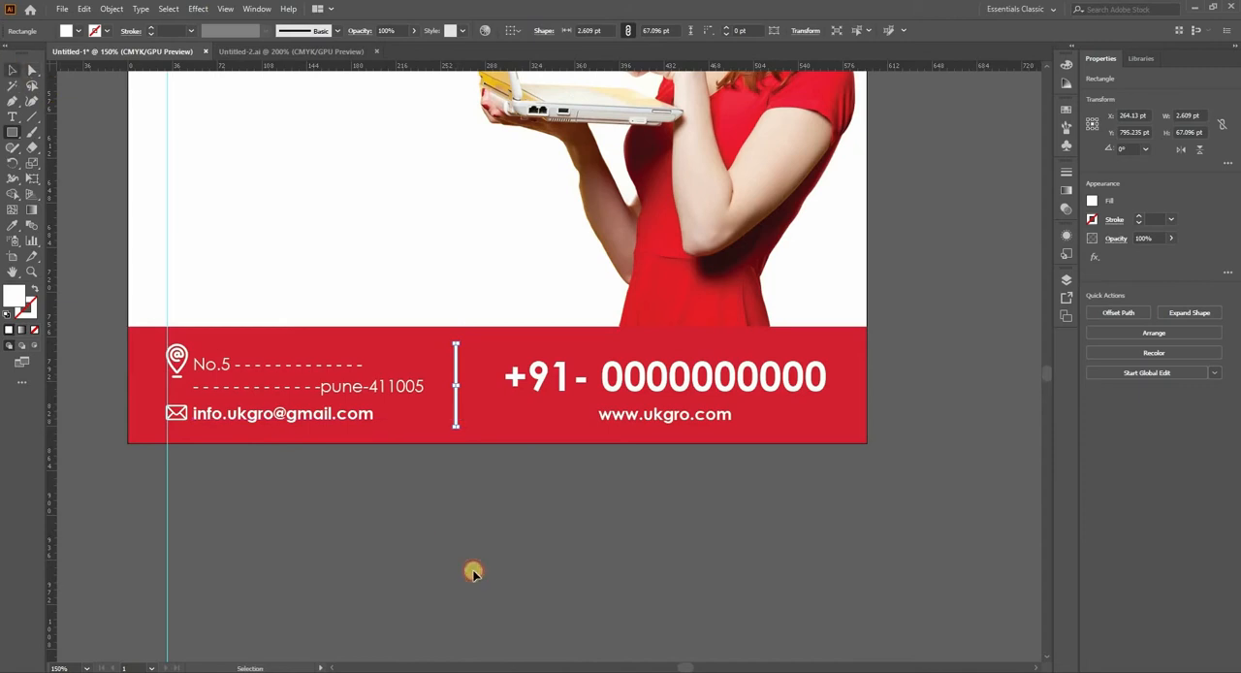
click(570, 461)
Step: Draw a closed triangle about 321 × 419 pt with the Pen tool, from above the divider along the footer's upper edge to the page's right edge
key(ctrl+minus)
drag(702, 429, 359, 512)
key(ctrl+minus)
drag(527, 395, 549, 361)
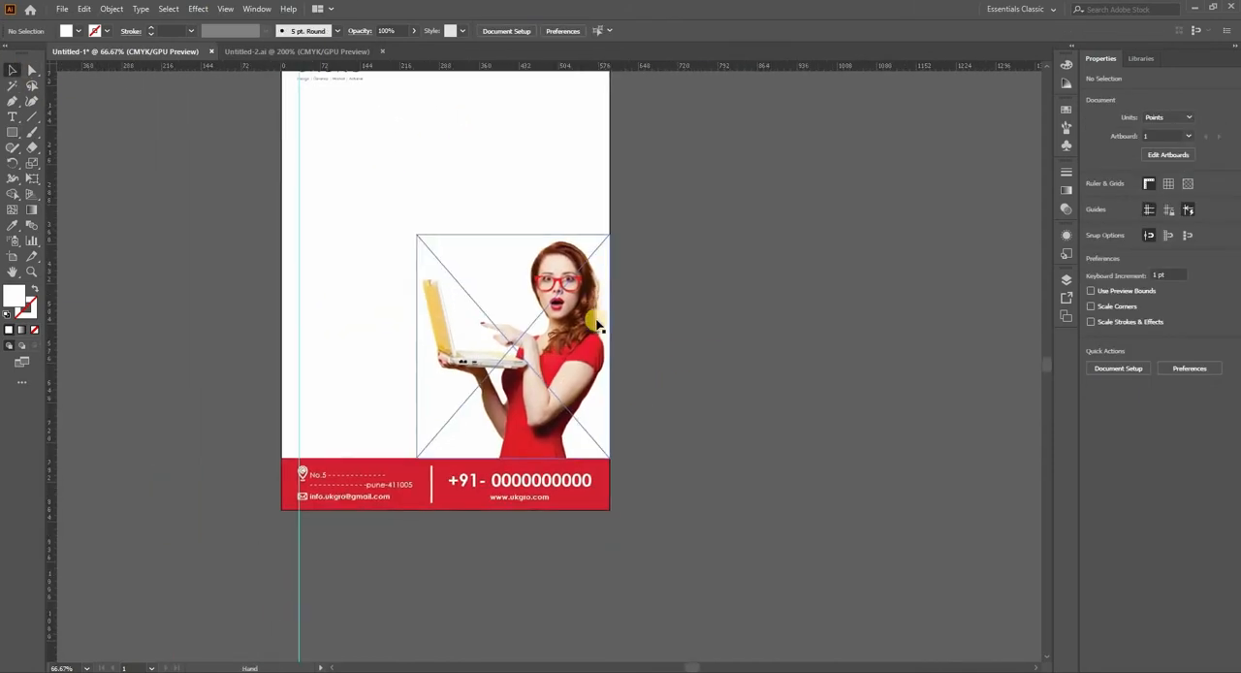
drag(629, 271, 633, 312)
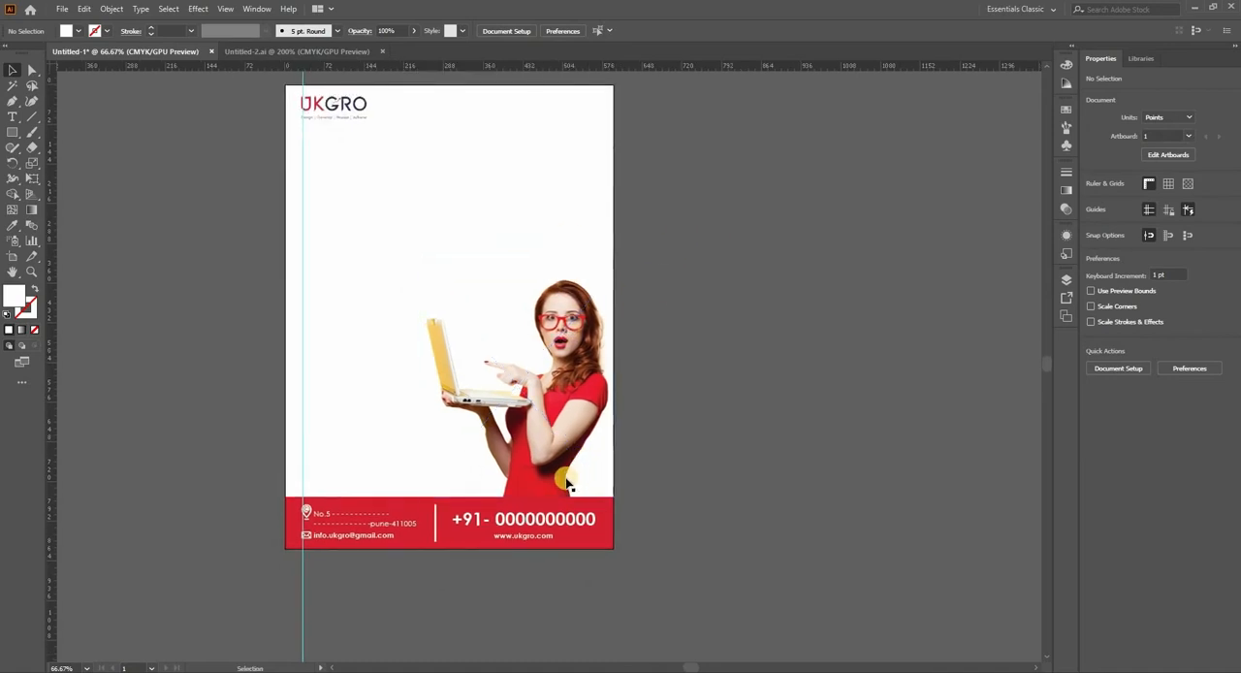
drag(725, 380, 711, 376)
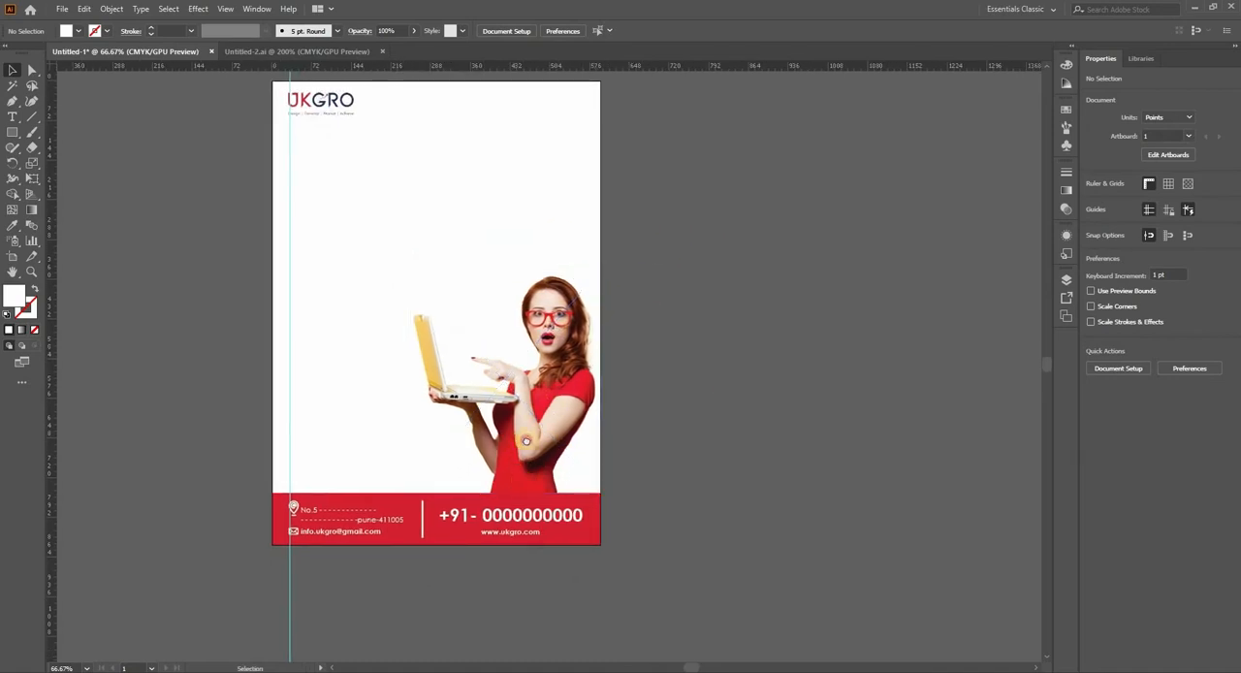
drag(527, 454, 548, 454)
click(12, 101)
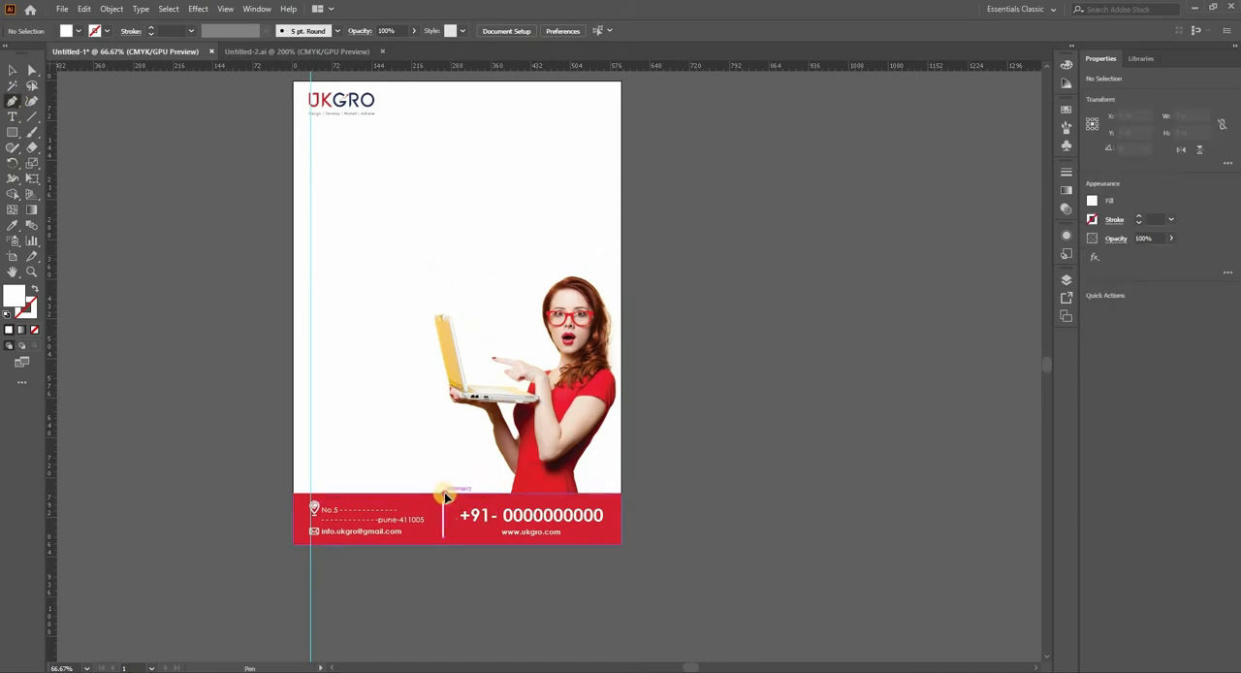
click(621, 263)
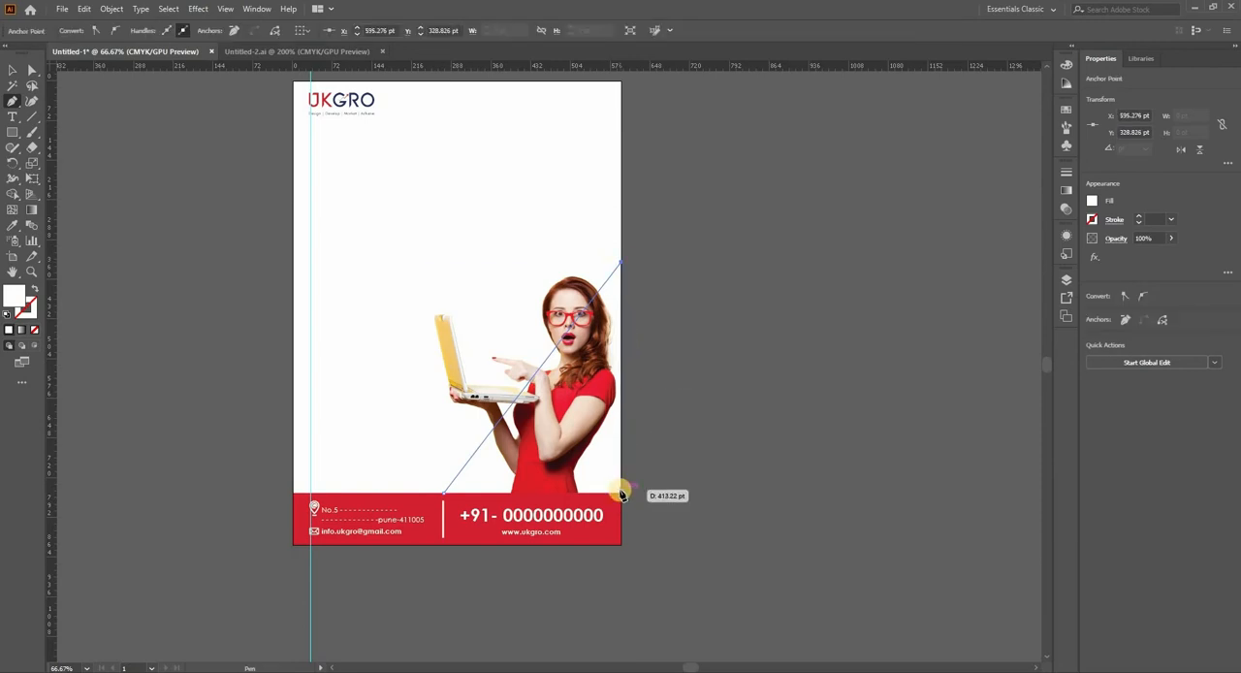
scroll(623, 500, up, 2)
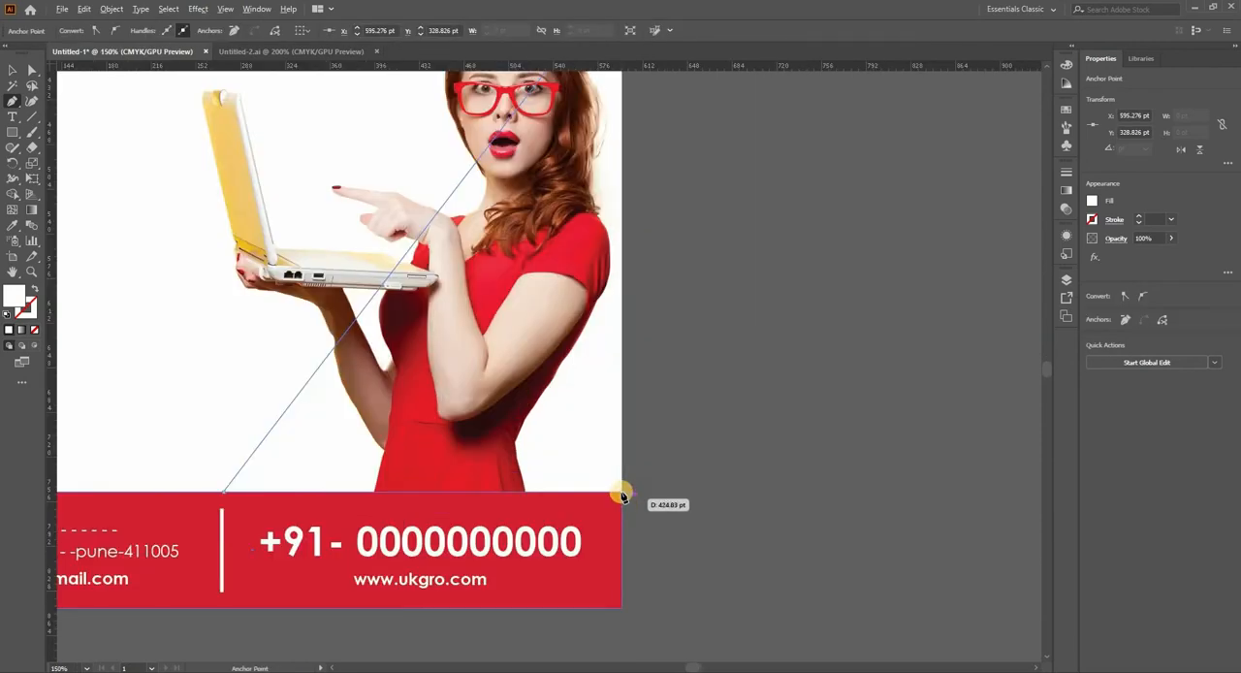
click(622, 494)
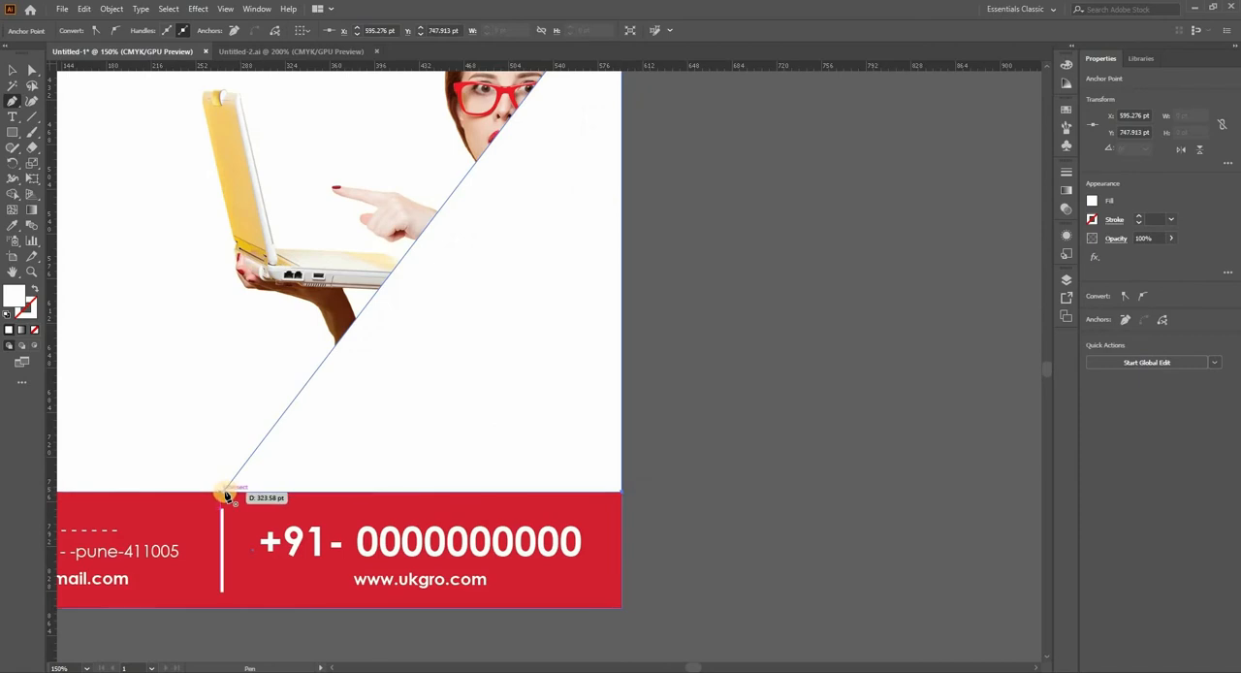
click(224, 490)
Step: Fill the triangle with the footer's red by sampling it with the Eyedropper
click(12, 70)
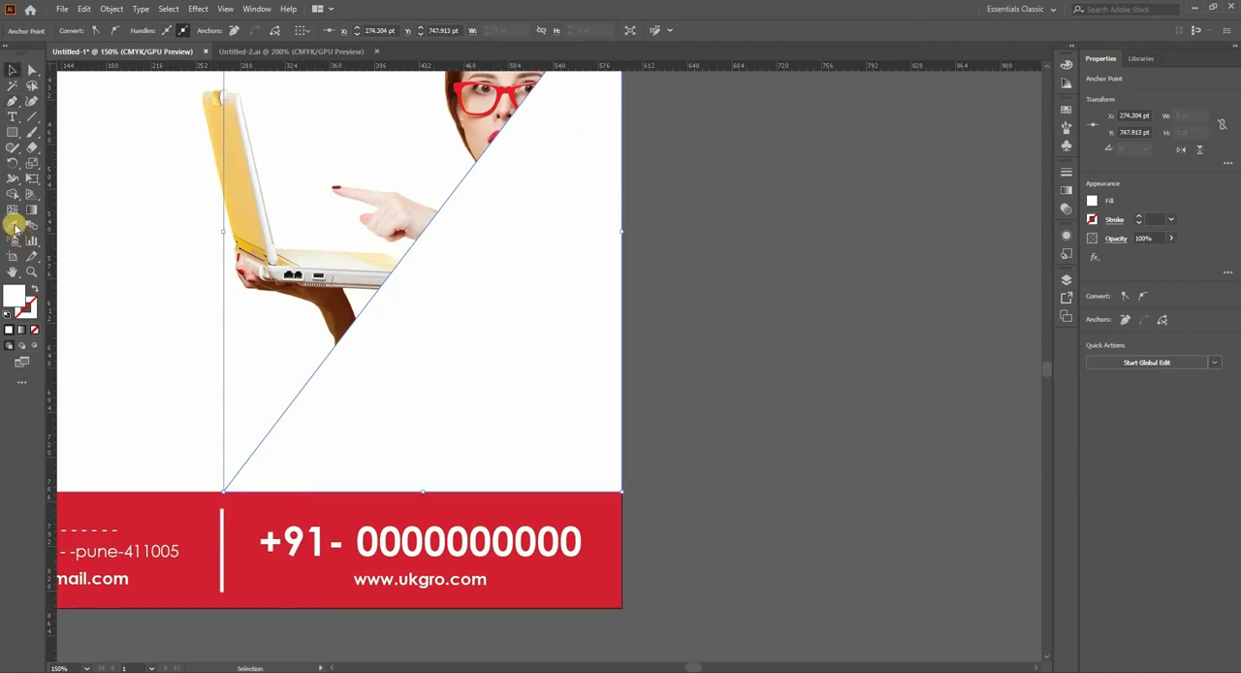
click(263, 499)
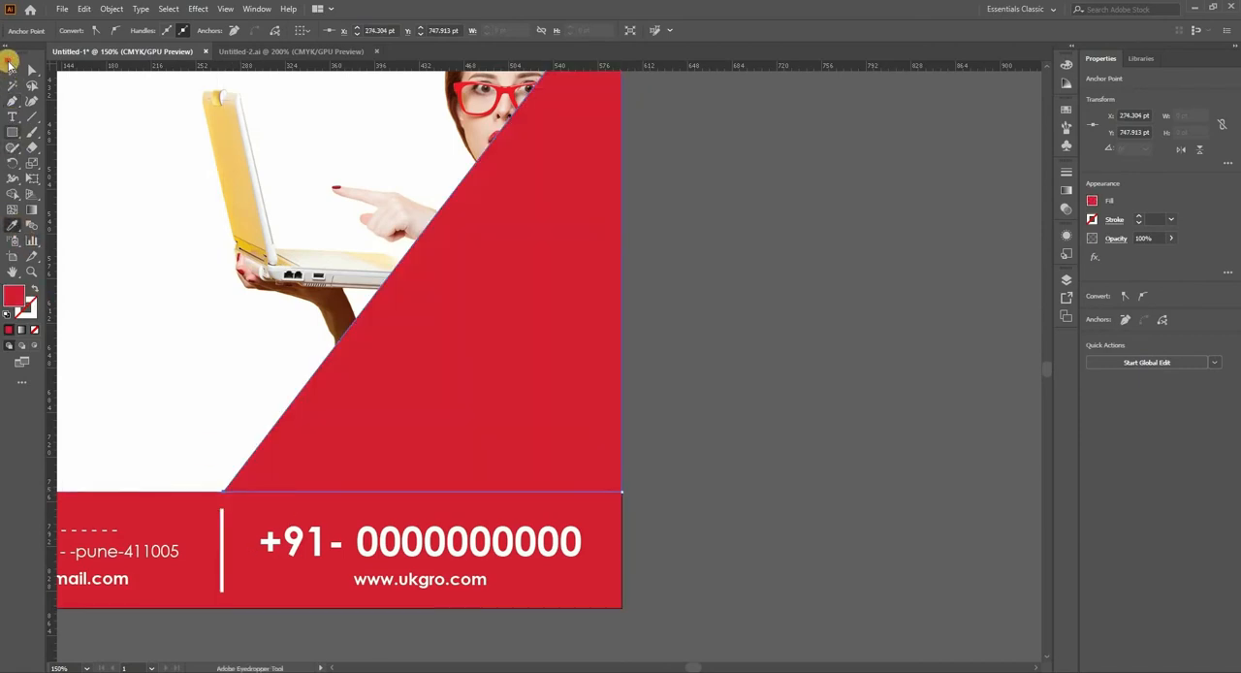
click(18, 68)
Step: Send the red triangle to the back so that it lies behind the photo of the woman
right_click(516, 225)
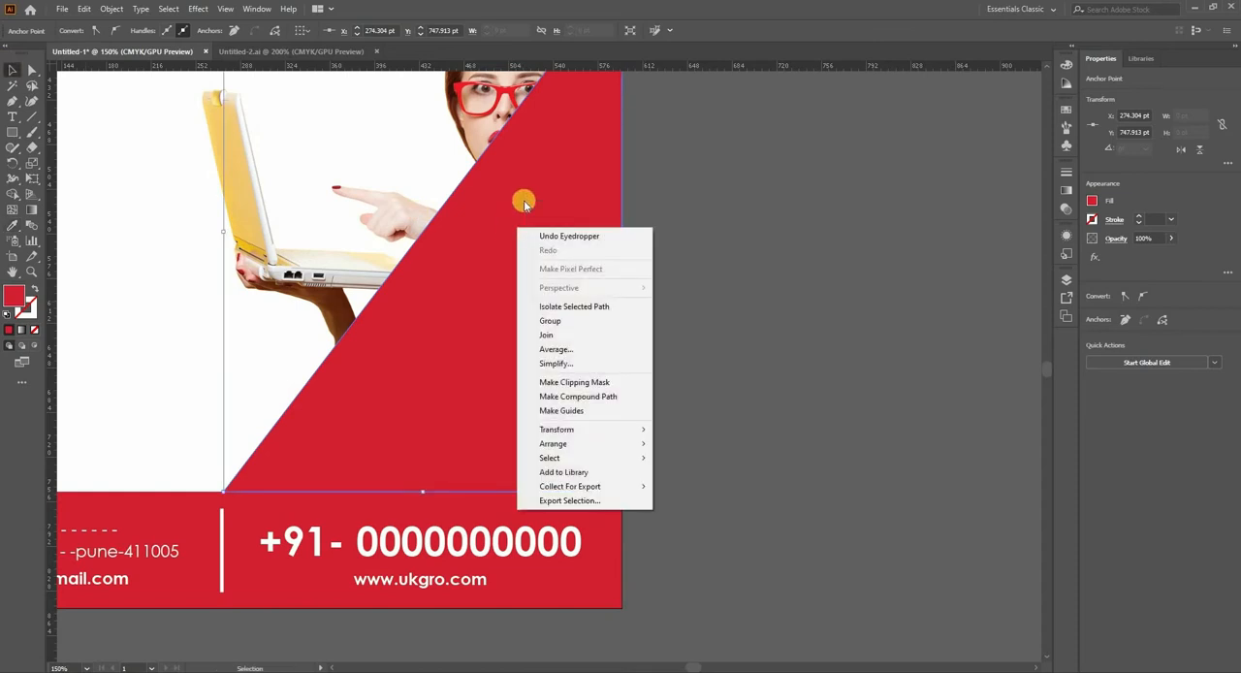
click(516, 203)
right_click(516, 202)
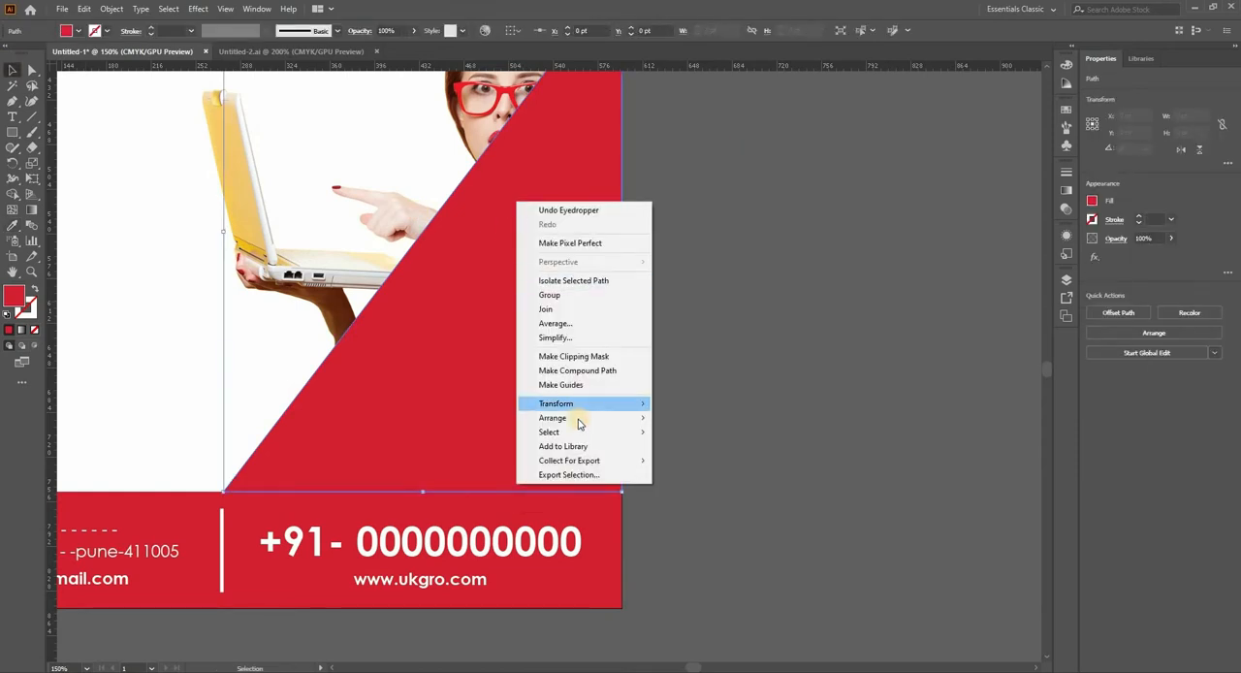
mouse_move(582, 418)
click(701, 460)
click(746, 273)
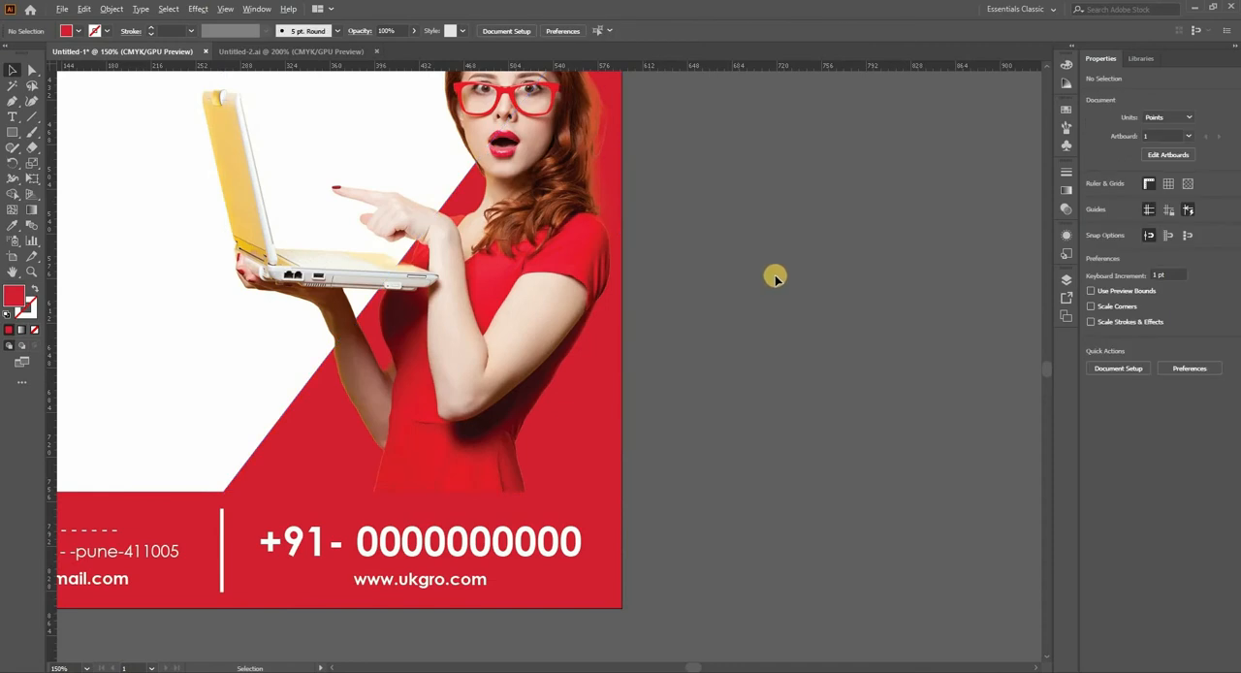
Step: Examine the red triangle's upper corner against the photo's frame and the page edge
scroll(756, 275, down, 2)
scroll(716, 286, up, 3)
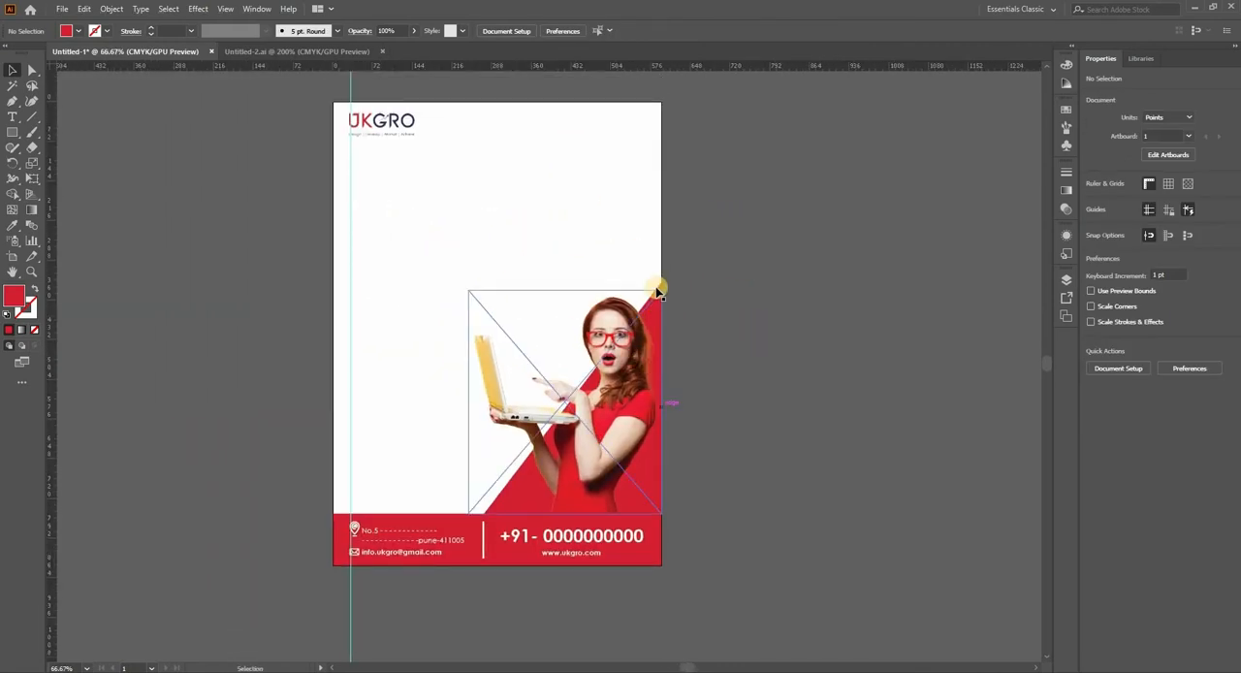
click(660, 289)
key(space)
drag(701, 295, 590, 455)
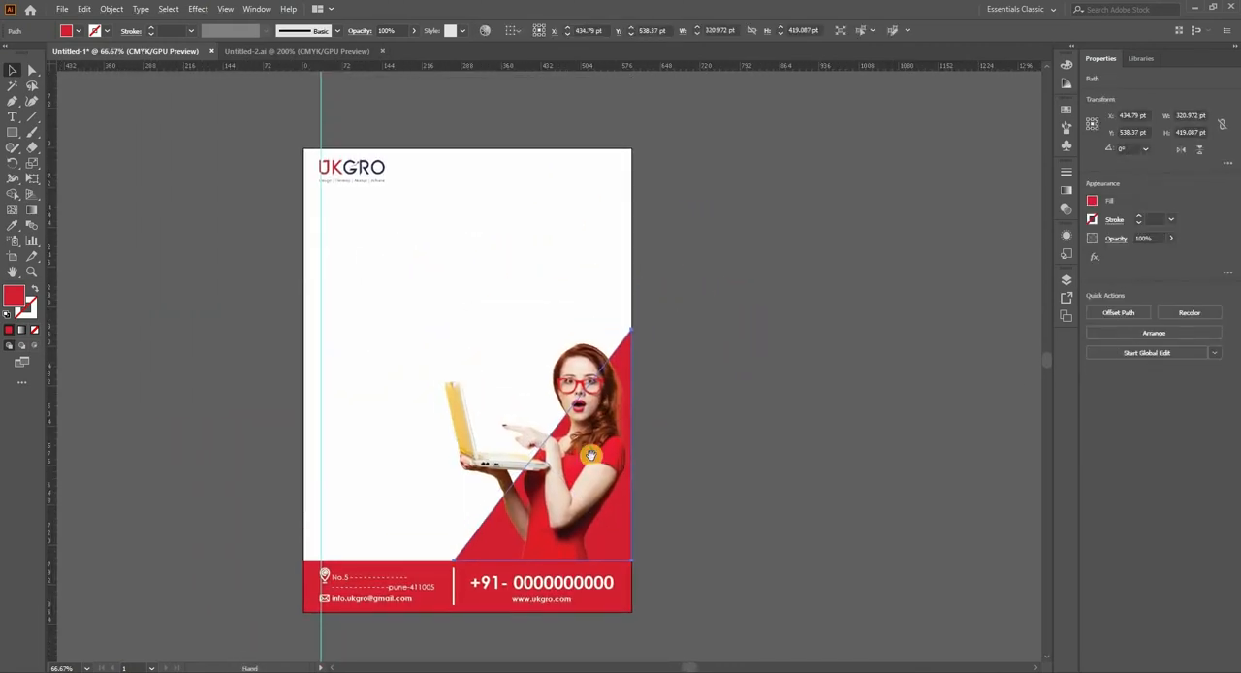
key(space)
drag(732, 366, 695, 340)
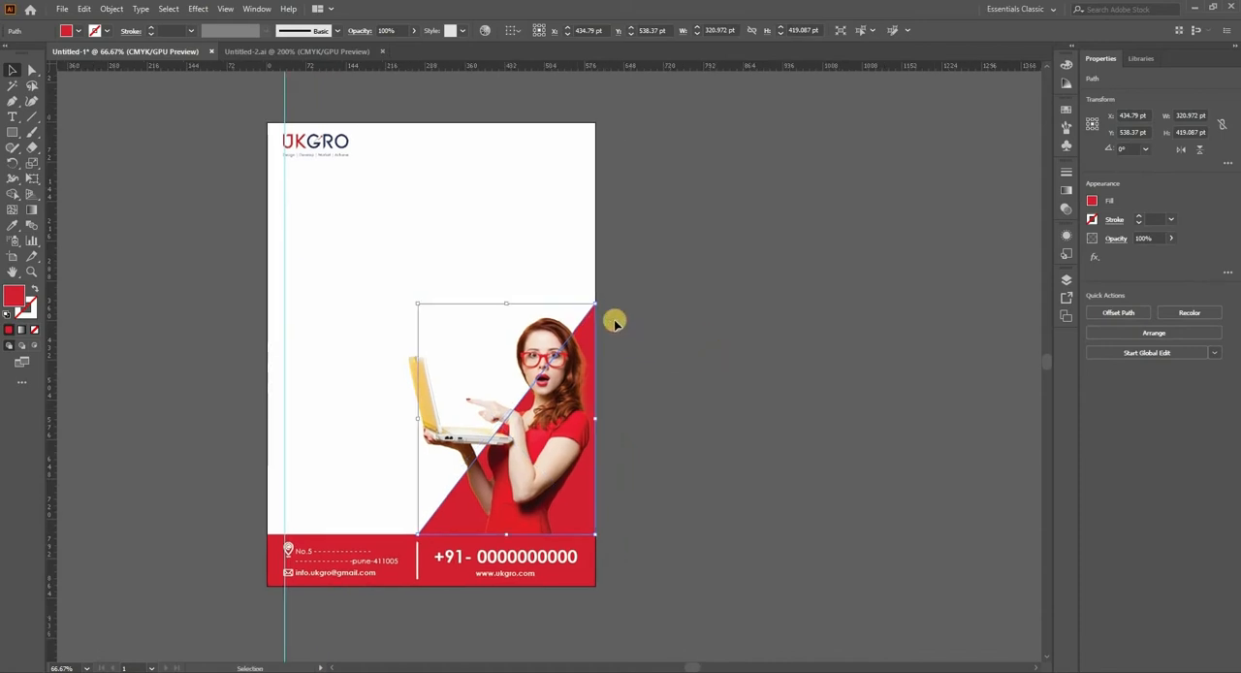
click(613, 320)
click(595, 315)
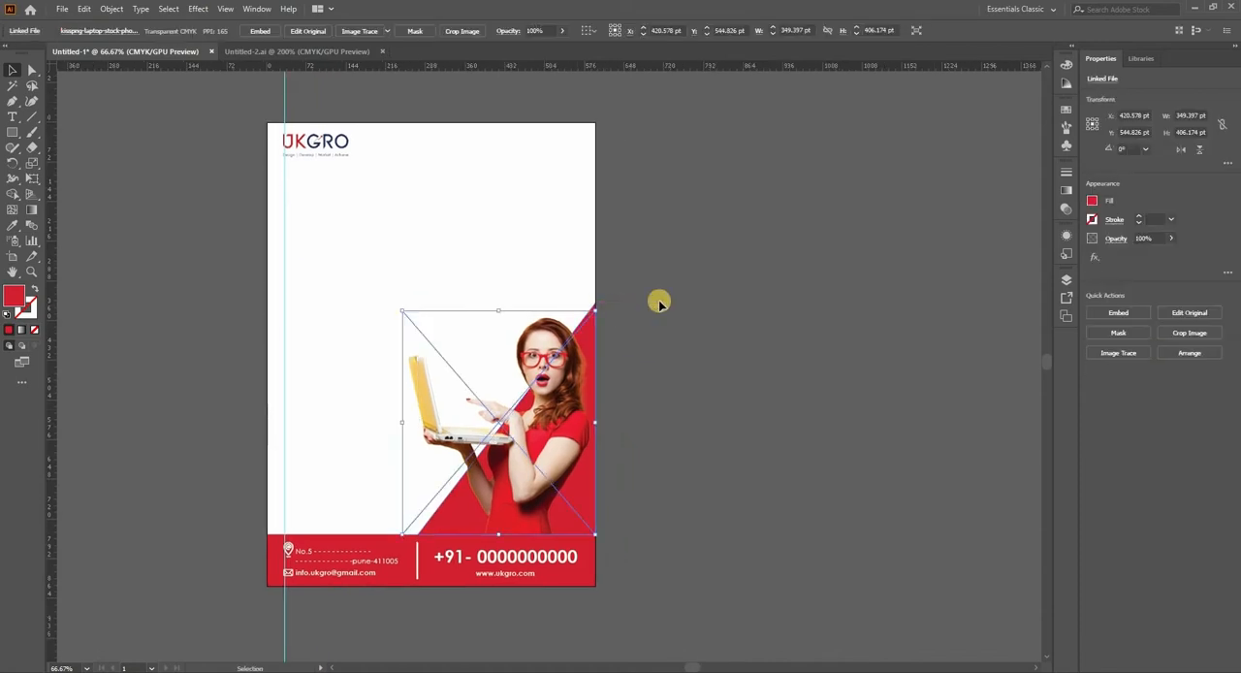
scroll(658, 302, up, 2)
click(520, 311)
click(517, 311)
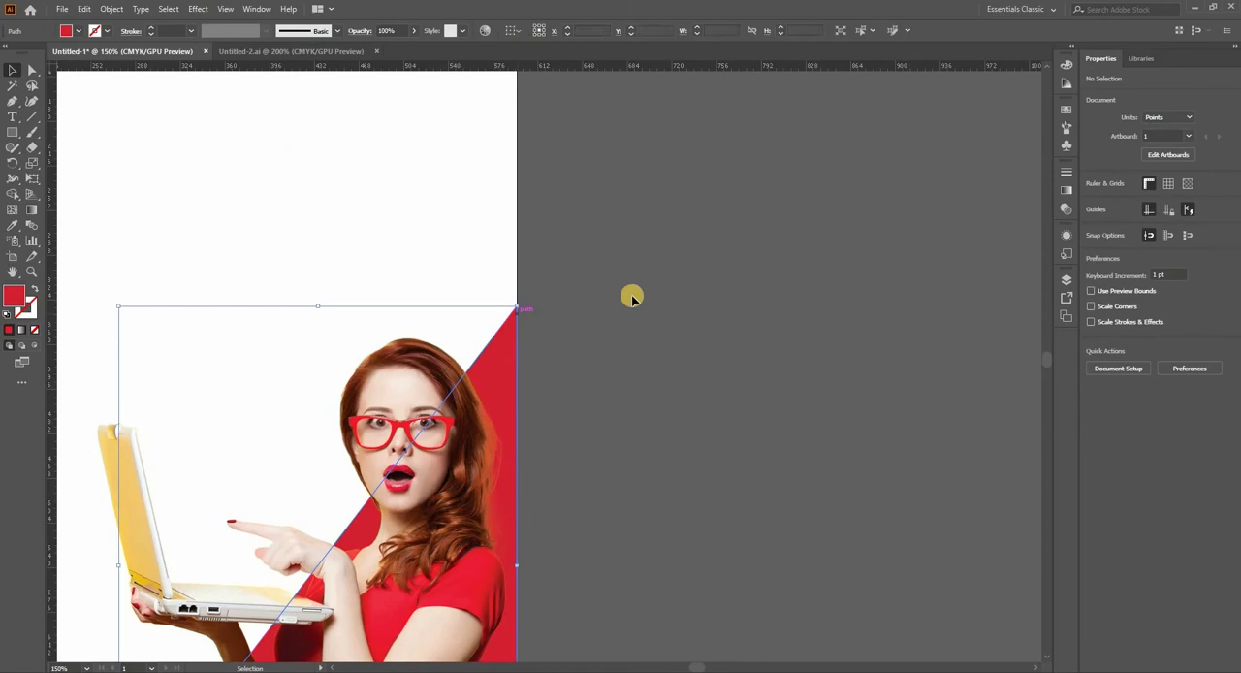
Step: Set the opacity of the red triangle behind the woman to 50%
scroll(631, 295, down, 2)
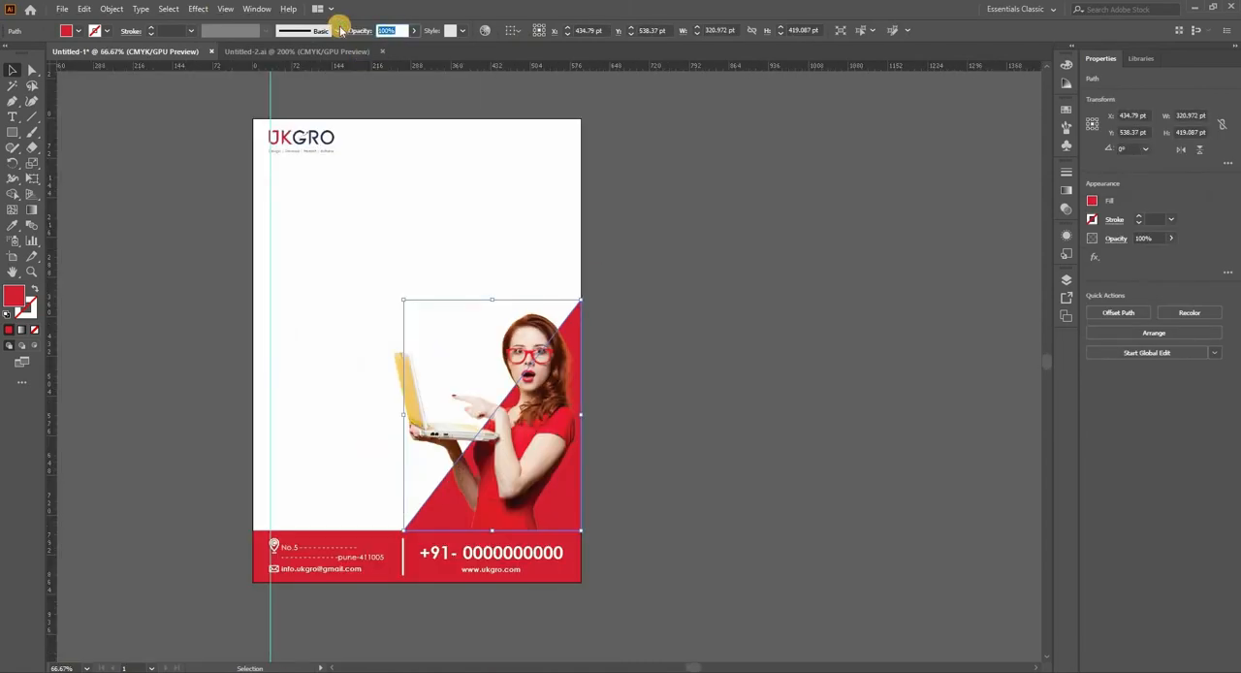
text(50)
key(Return)
click(694, 306)
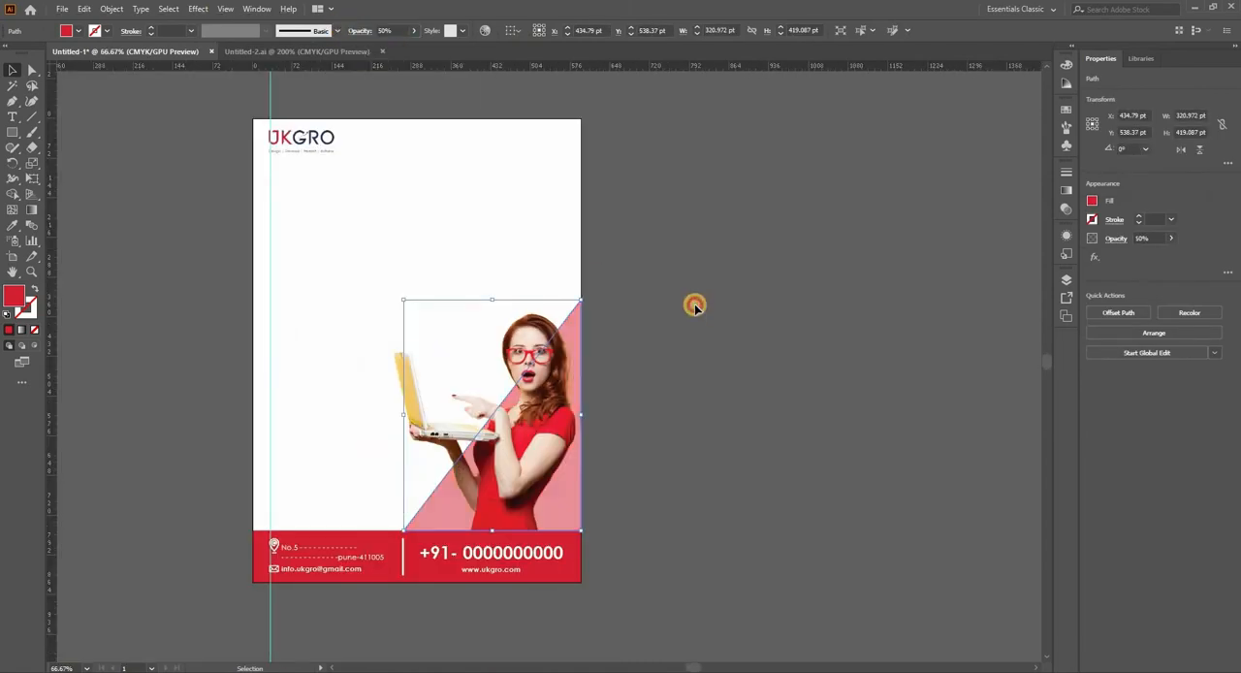
drag(580, 320, 533, 321)
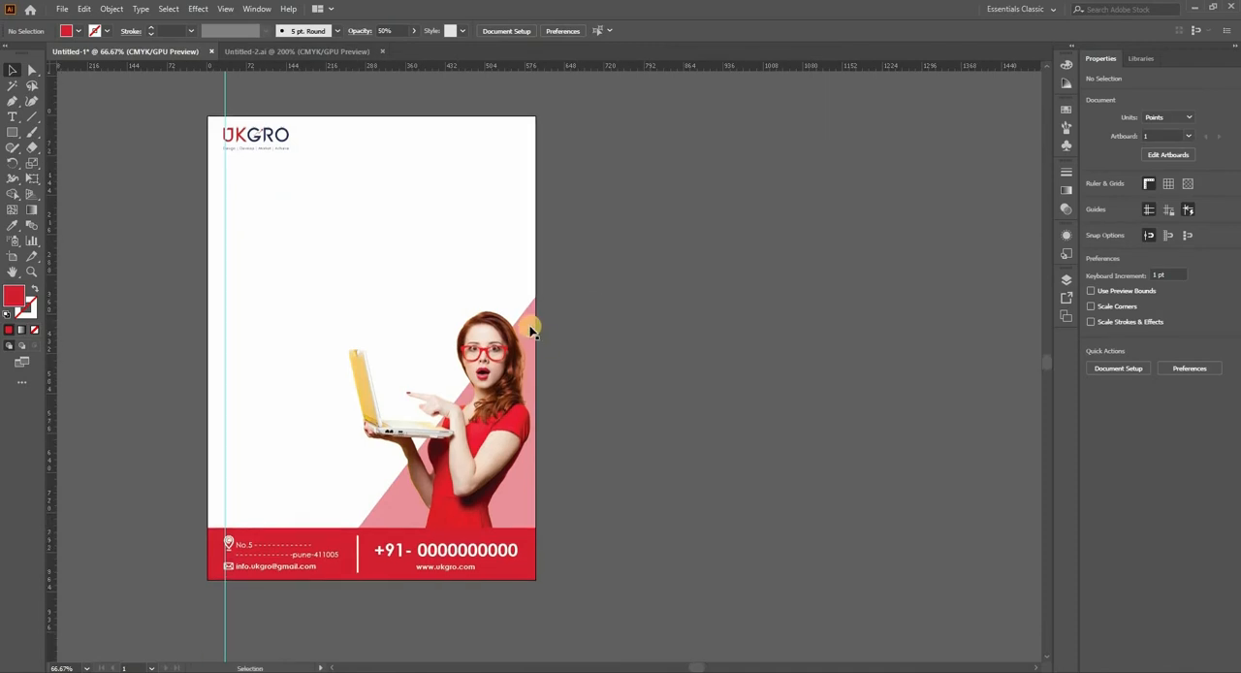
Step: Shrink the translucent triangle to about 260 × 339 pt, keeping its corner where the footer meets the page's right edge
click(533, 304)
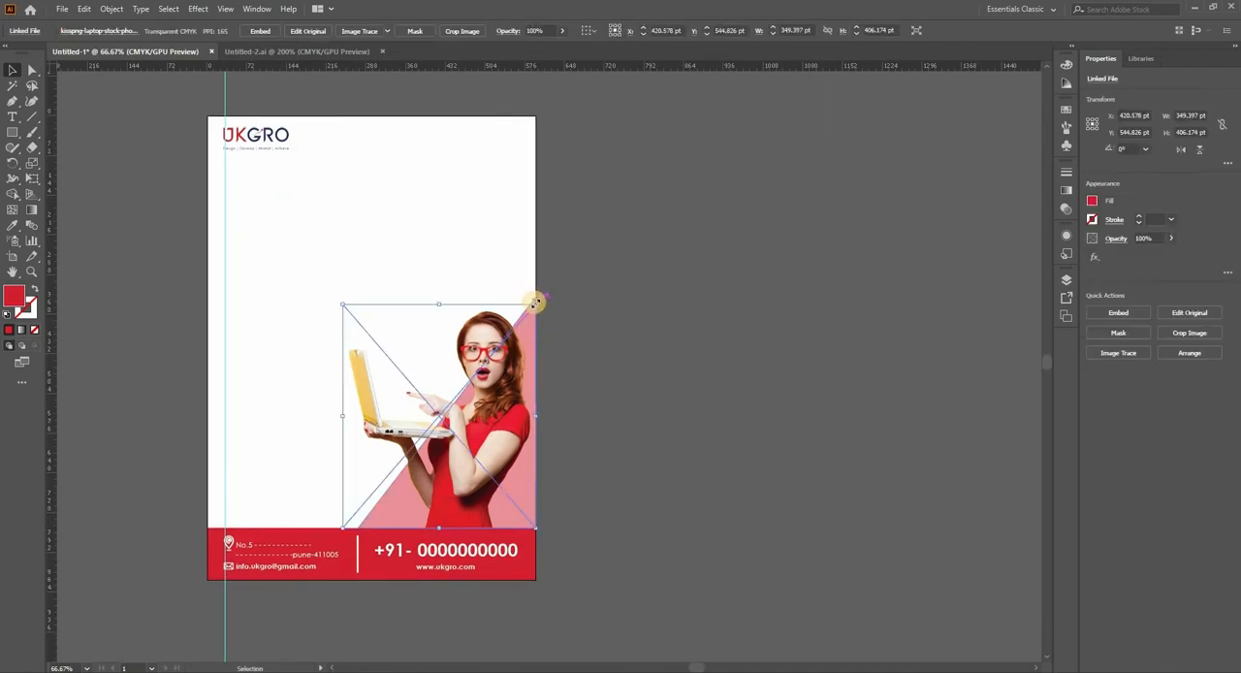
click(558, 272)
scroll(554, 276, up, 3)
click(519, 276)
scroll(656, 306, down, 2)
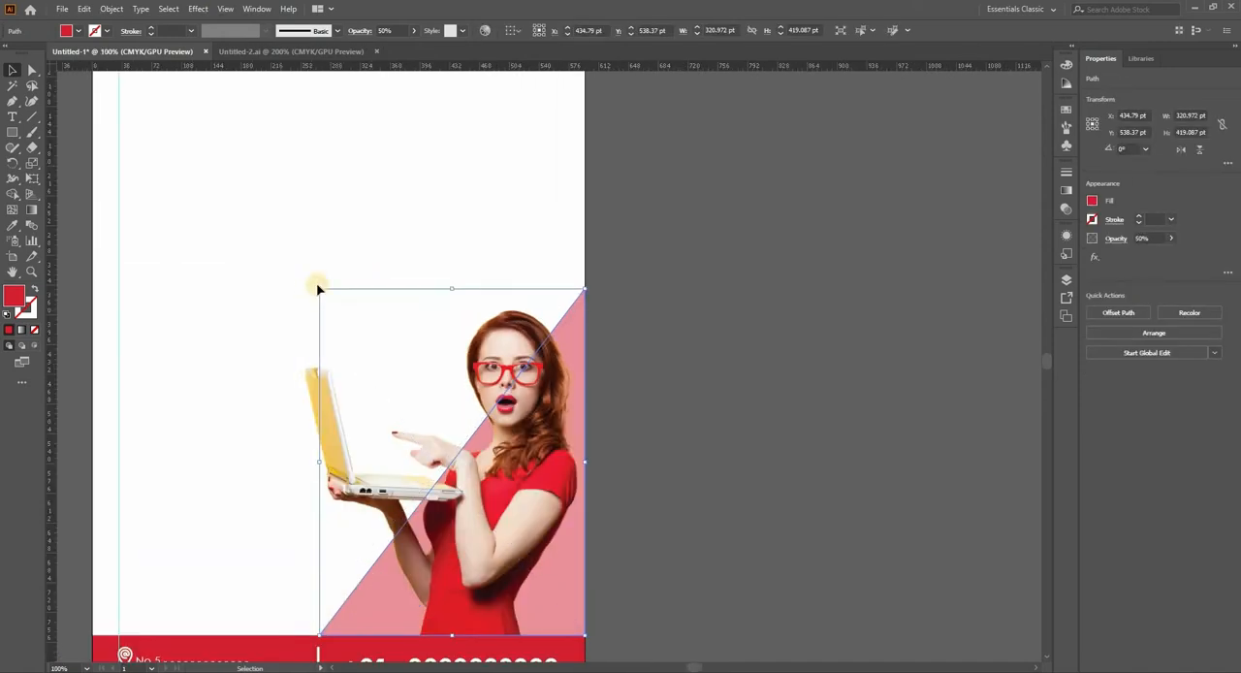
drag(320, 290, 380, 335)
click(680, 371)
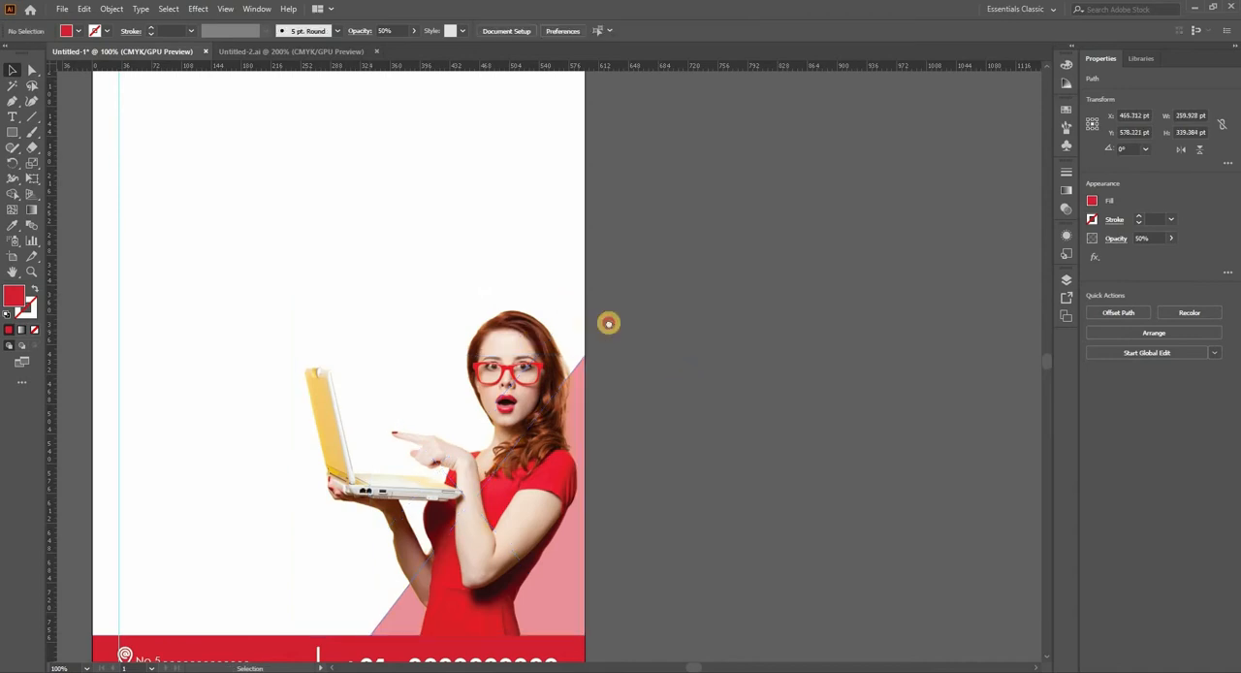
drag(539, 364, 629, 340)
scroll(628, 335, down, 1)
scroll(679, 349, down, 1)
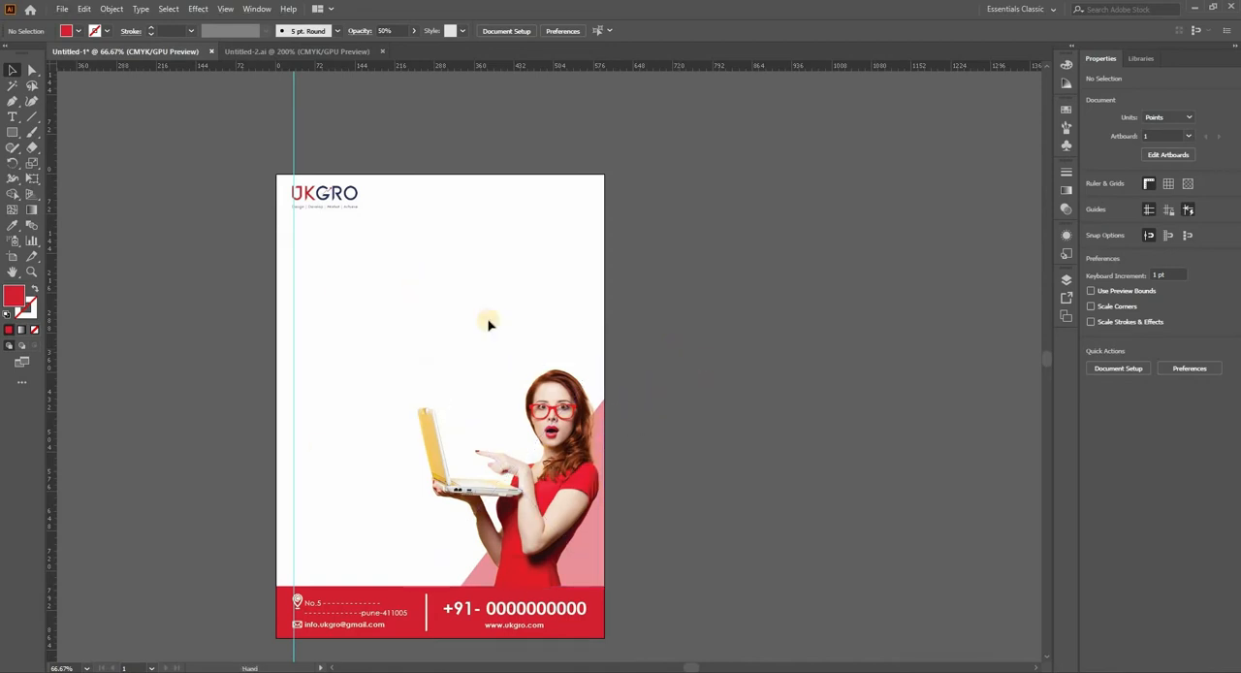
scroll(511, 458, down, 1)
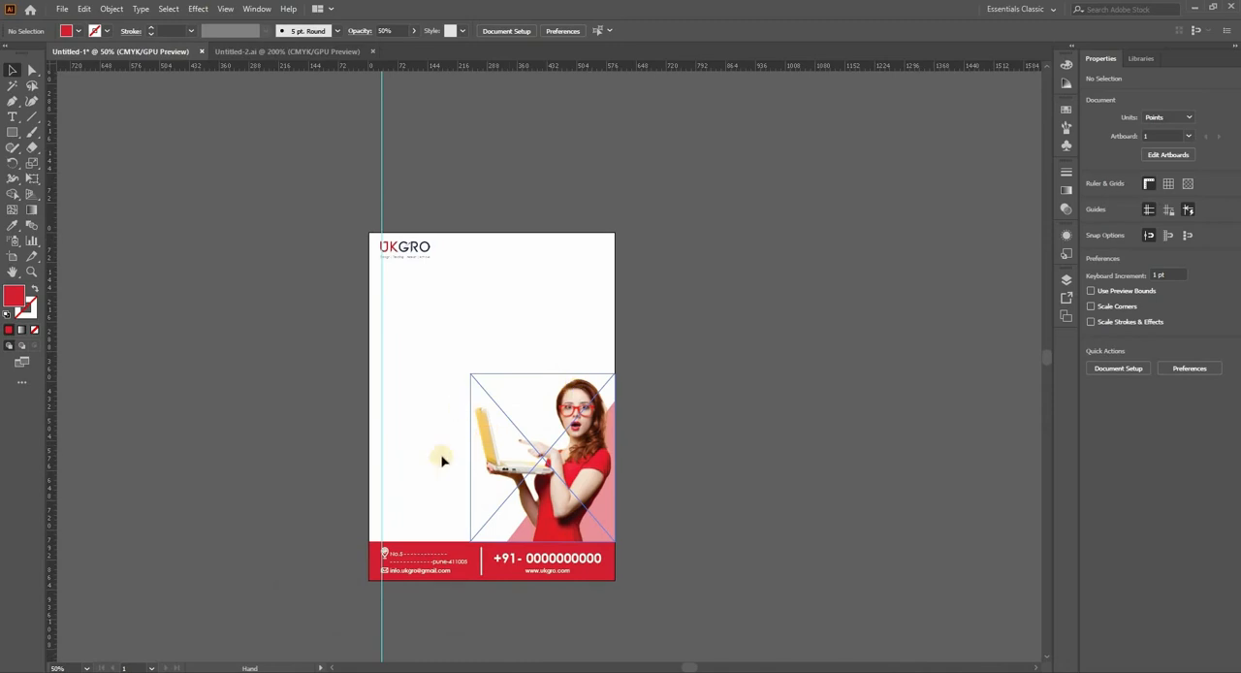
scroll(695, 352, up, 1)
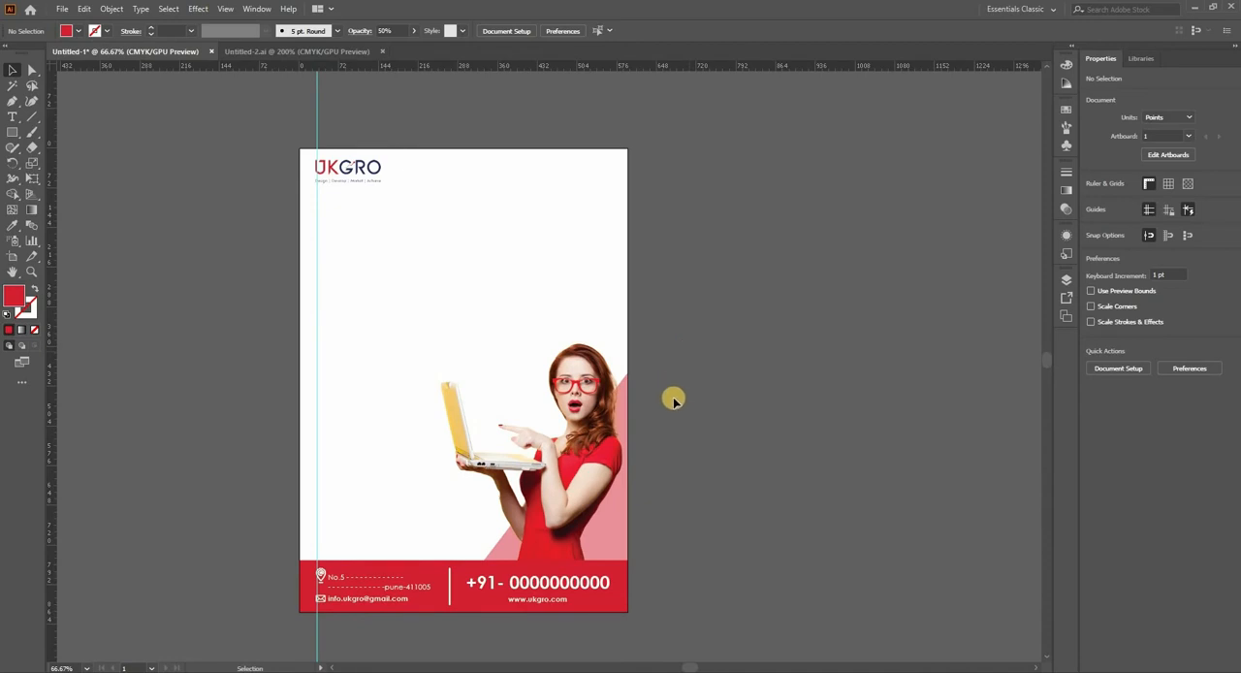
drag(484, 310, 726, 313)
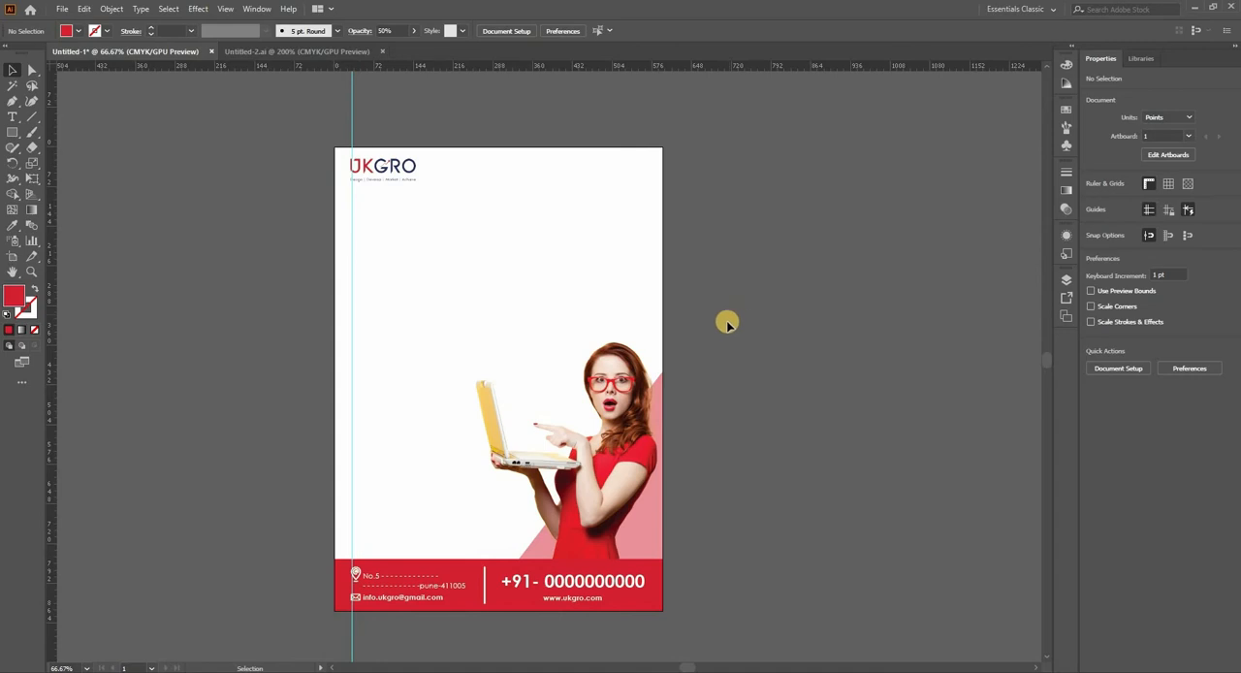
drag(536, 338, 559, 339)
Step: Copy the white services list from the business card in Untitled-2.ai and paste it beside the flyer page in Untitled-1
click(272, 51)
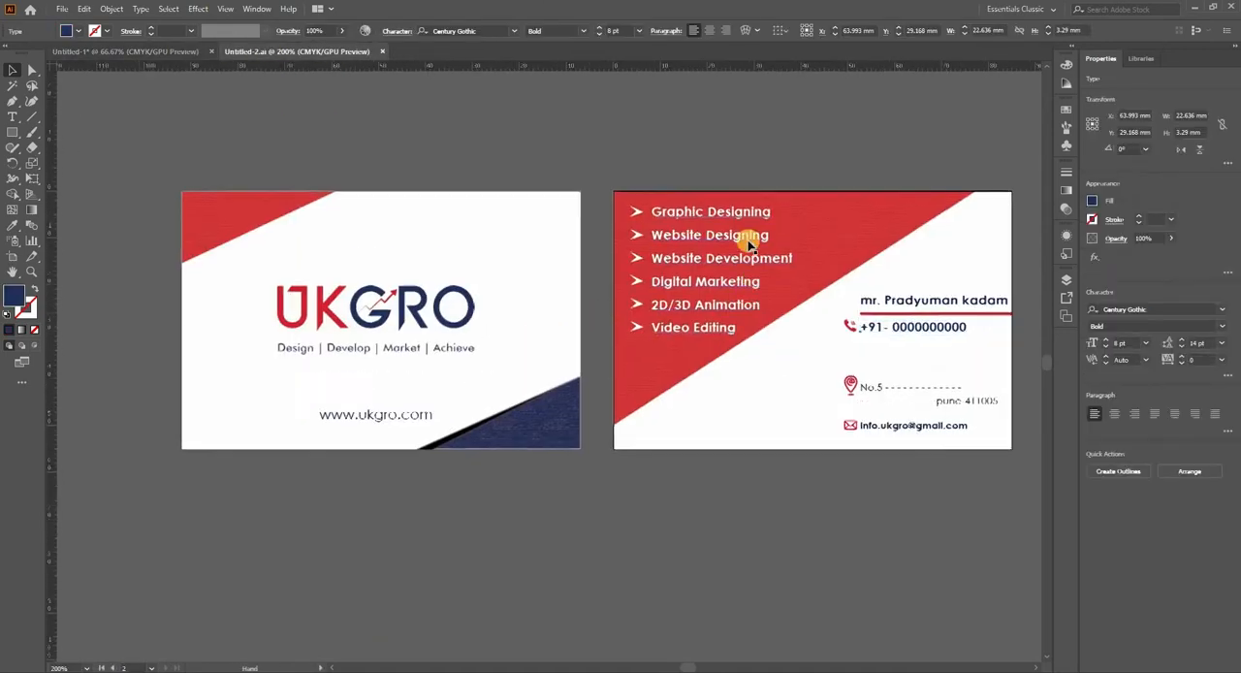
click(705, 257)
drag(708, 254, 304, 299)
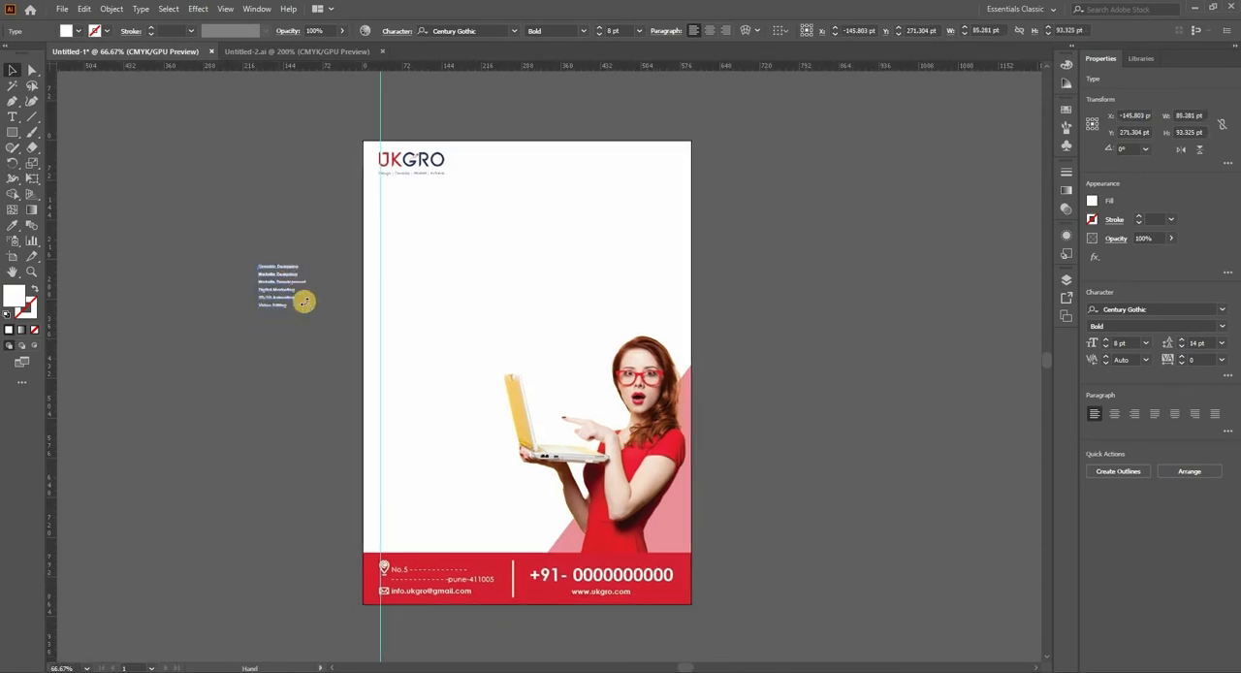
Step: Enlarge the services list to about 390 × 427 pt and move it clear of the page onto the empty pasteboard
drag(395, 377, 482, 485)
drag(349, 336, 236, 319)
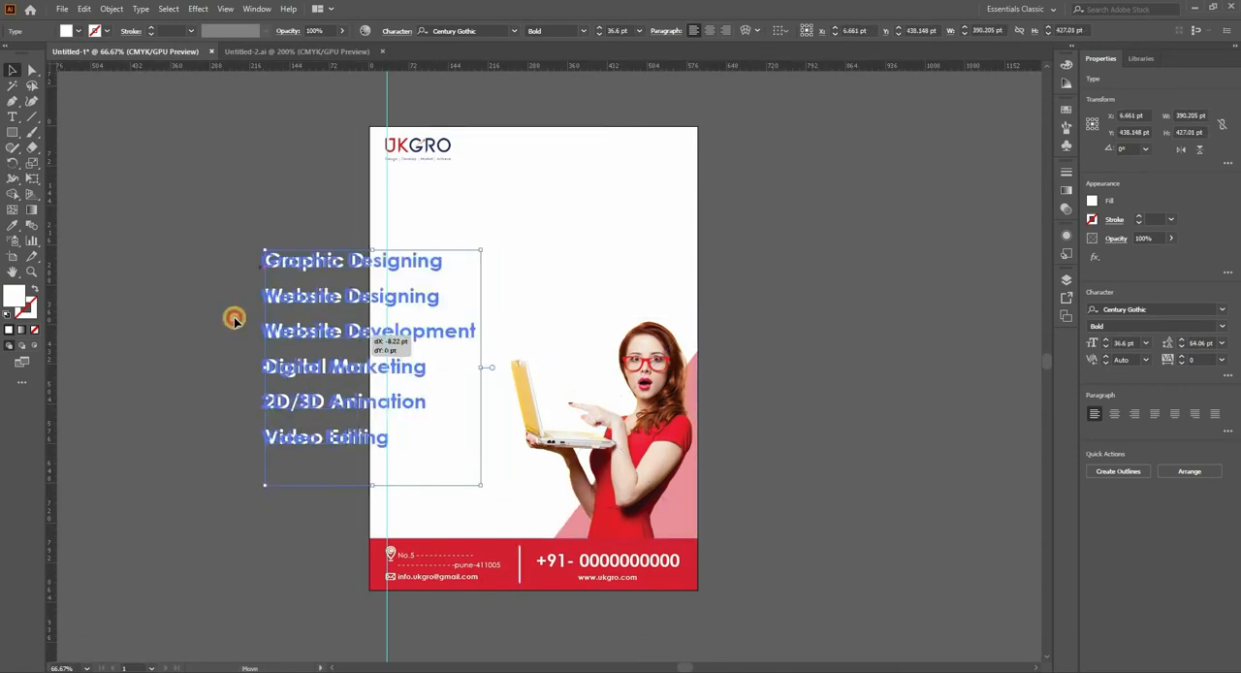
click(236, 200)
drag(475, 315, 343, 260)
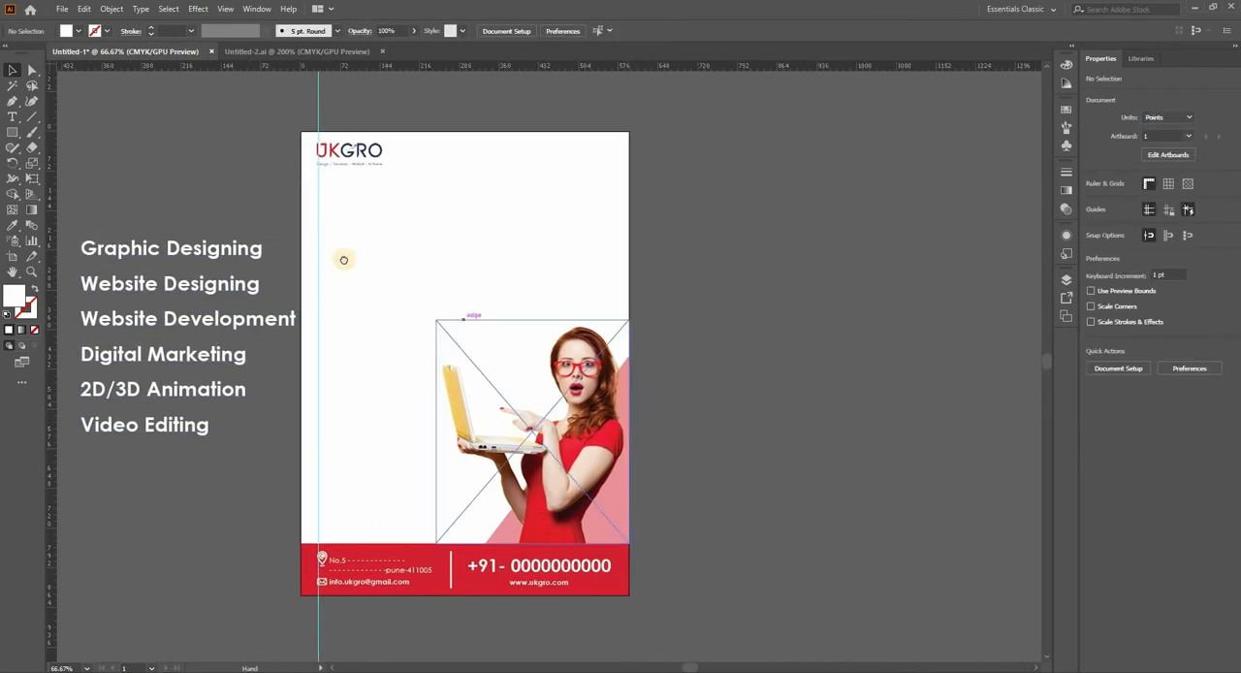
drag(419, 240, 501, 218)
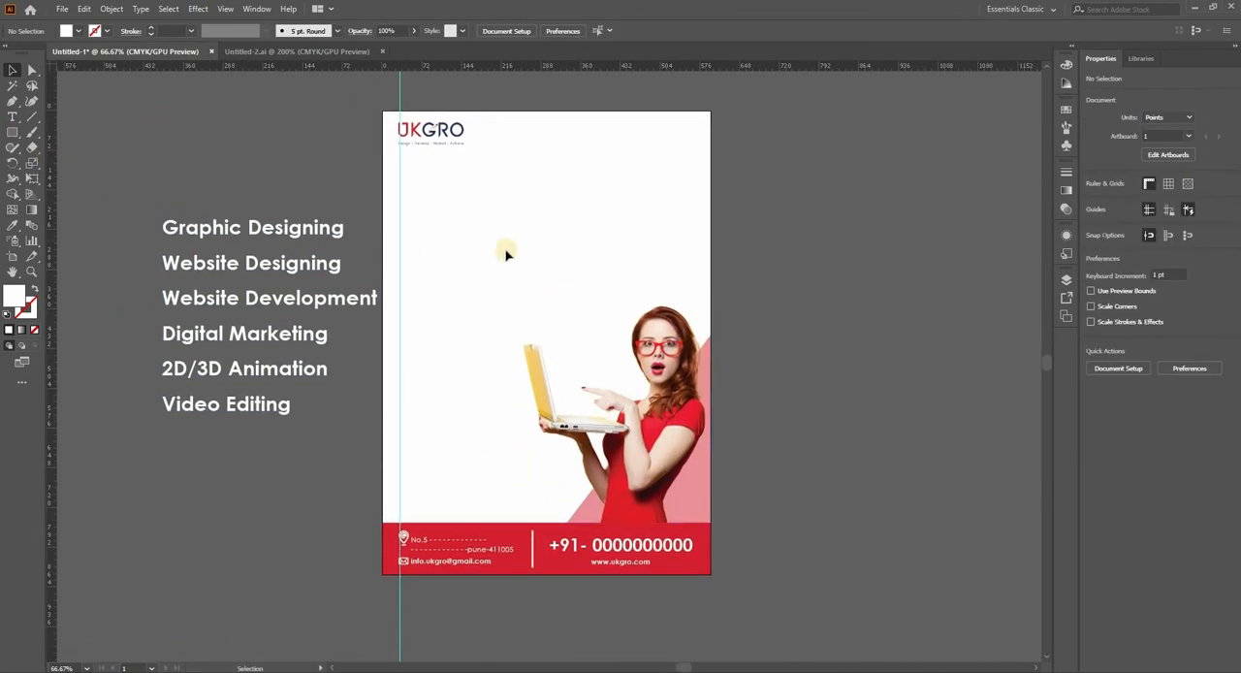
mouse_move(457, 288)
mouse_down()
mouse_move(483, 279)
mouse_move(547, 306)
mouse_move(468, 292)
mouse_up()
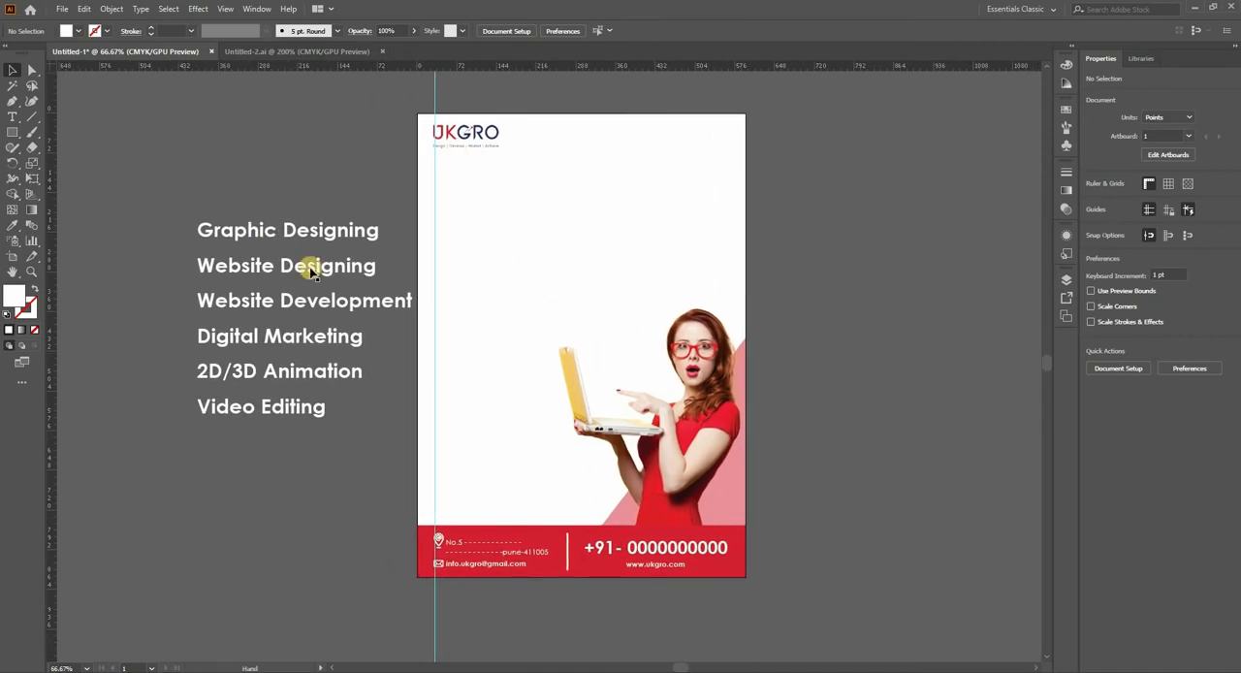
Step: Create a white 100 × 50 pt rectangle with the Rectangle tool beside the page, above the services list
click(11, 132)
click(419, 253)
key(Escape)
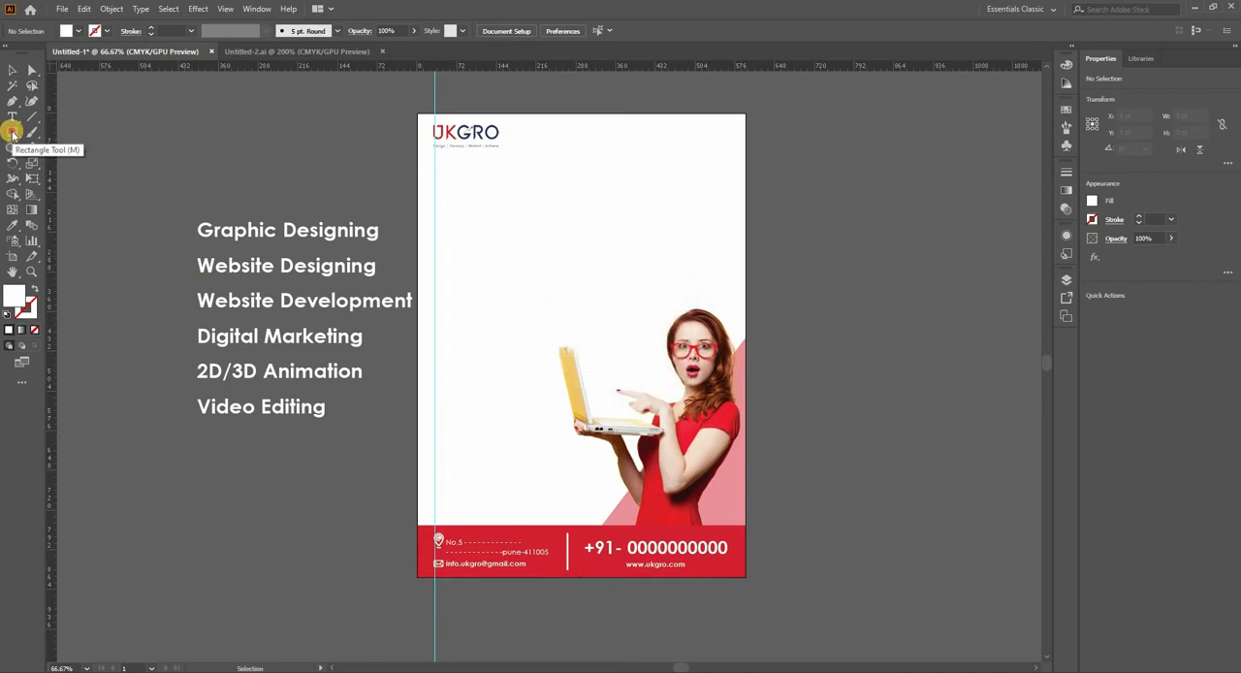
click(12, 132)
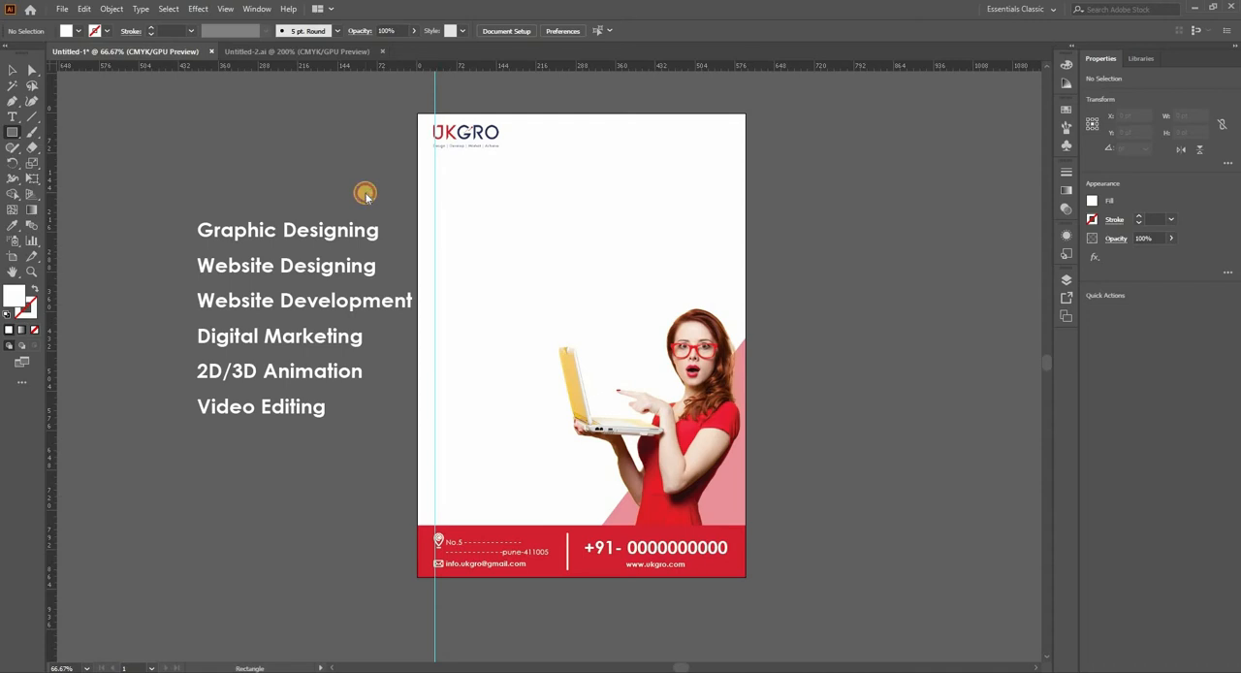
click(365, 194)
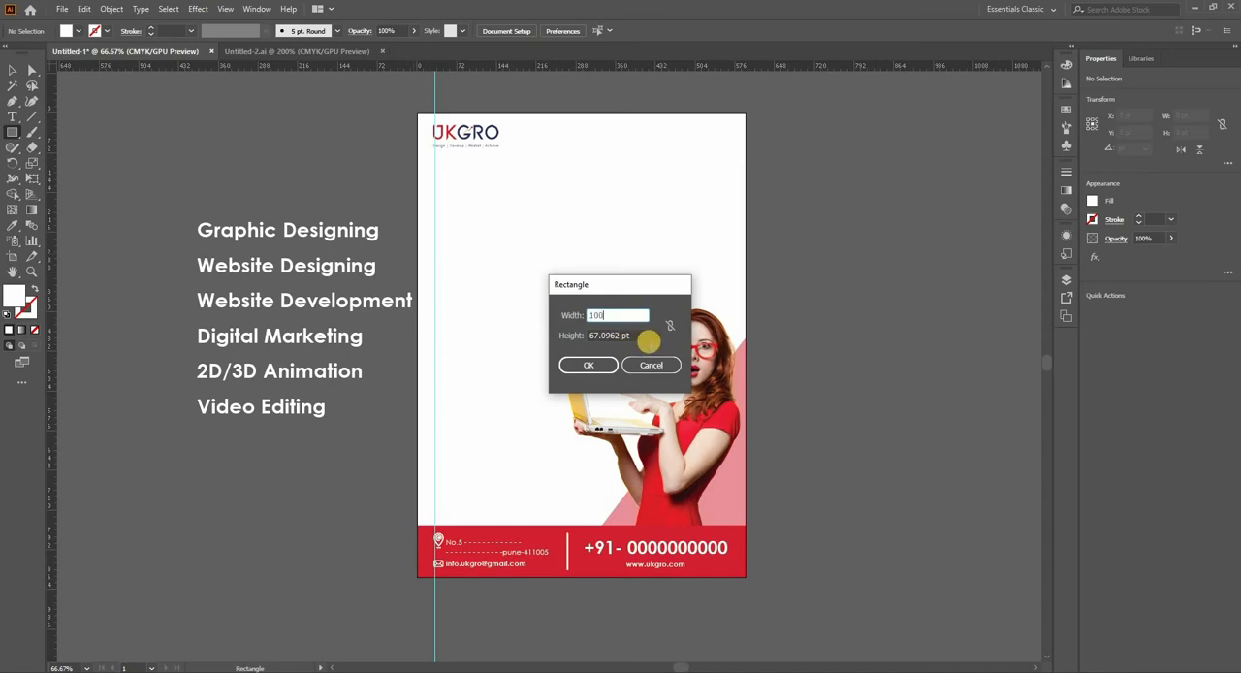
click(648, 341)
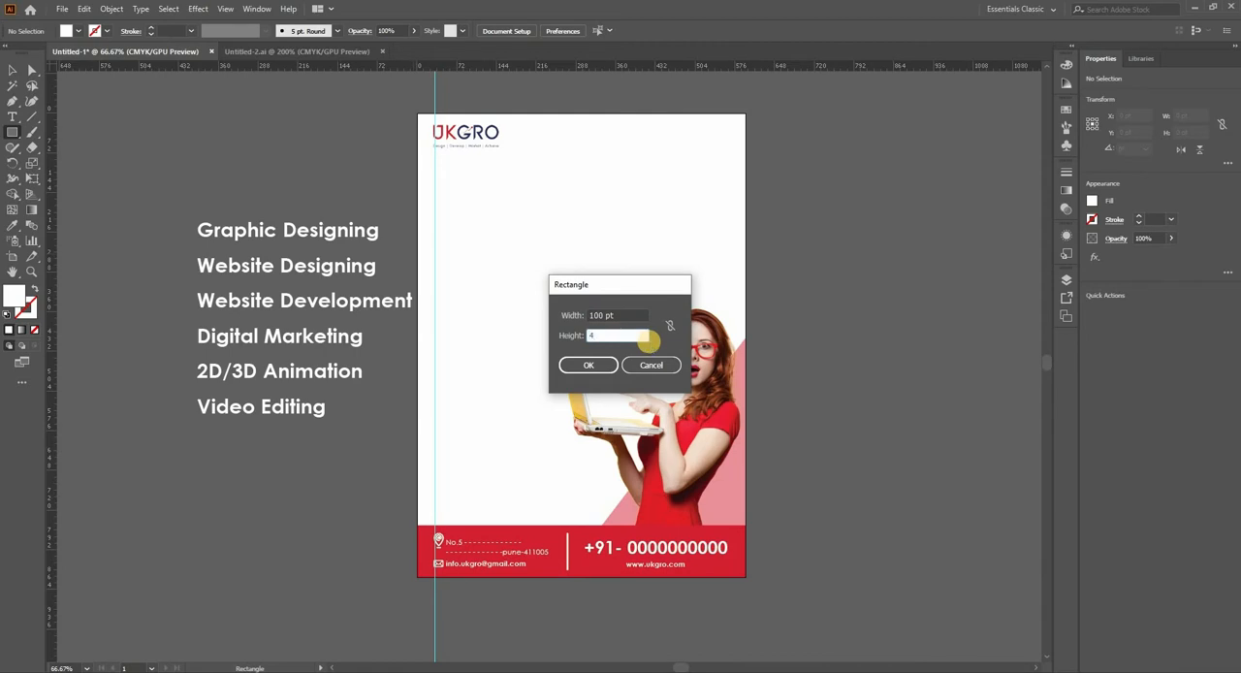
key(Return)
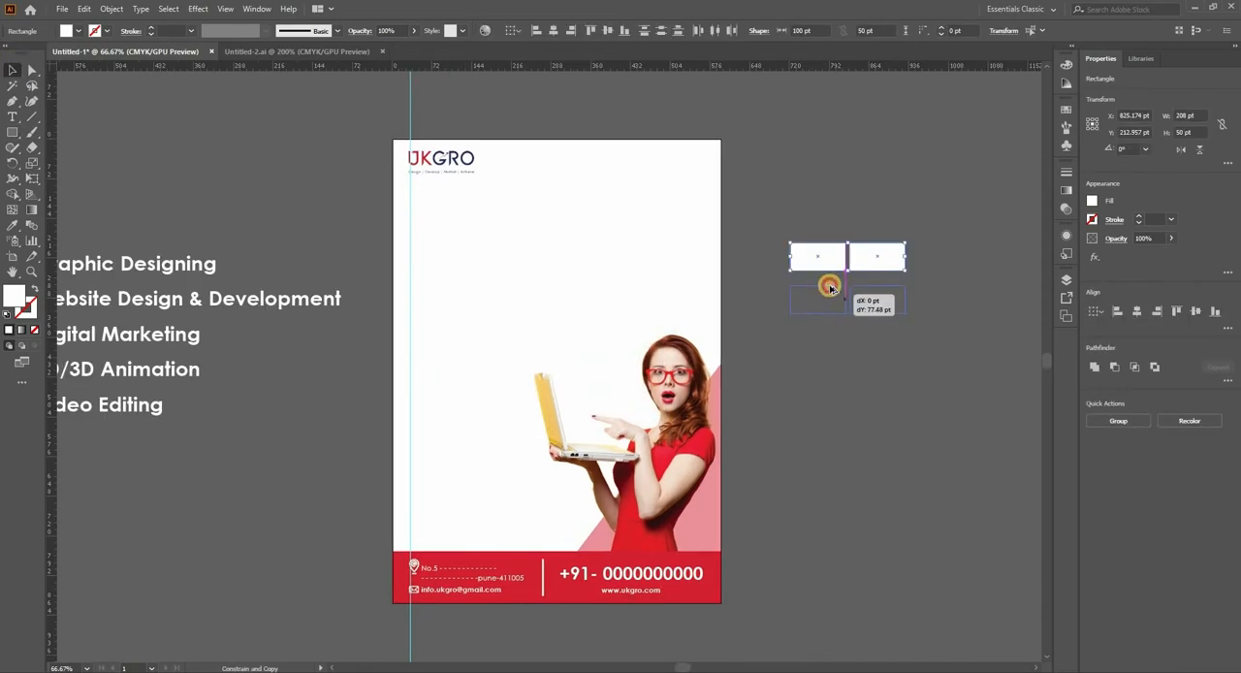
Step: Duplicate the rectangle into a grid of two columns and three rows, about 208 × 172 pt overall, starting at the vertical guide
drag(829, 283, 836, 318)
drag(931, 214, 812, 355)
drag(812, 295, 433, 302)
Step: Fill the six rectangles with the footer's red using the Eyedropper and enlarge the grid until it overlaps the laptop
click(13, 225)
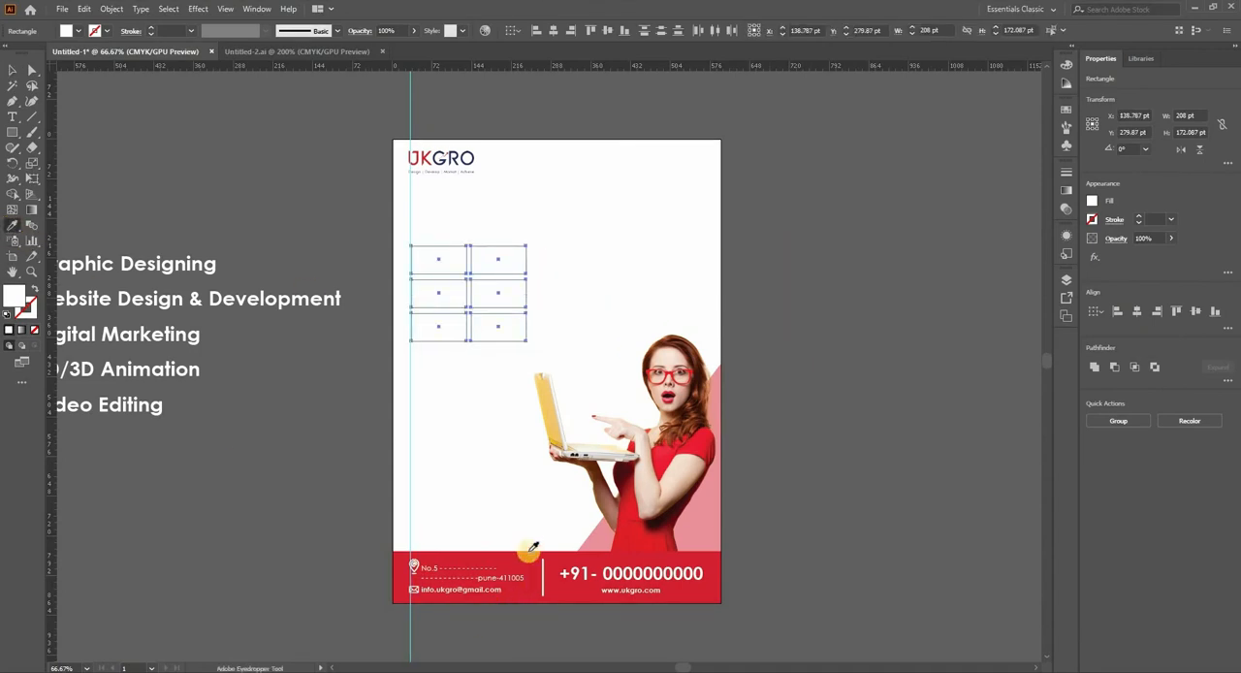
click(531, 554)
click(12, 71)
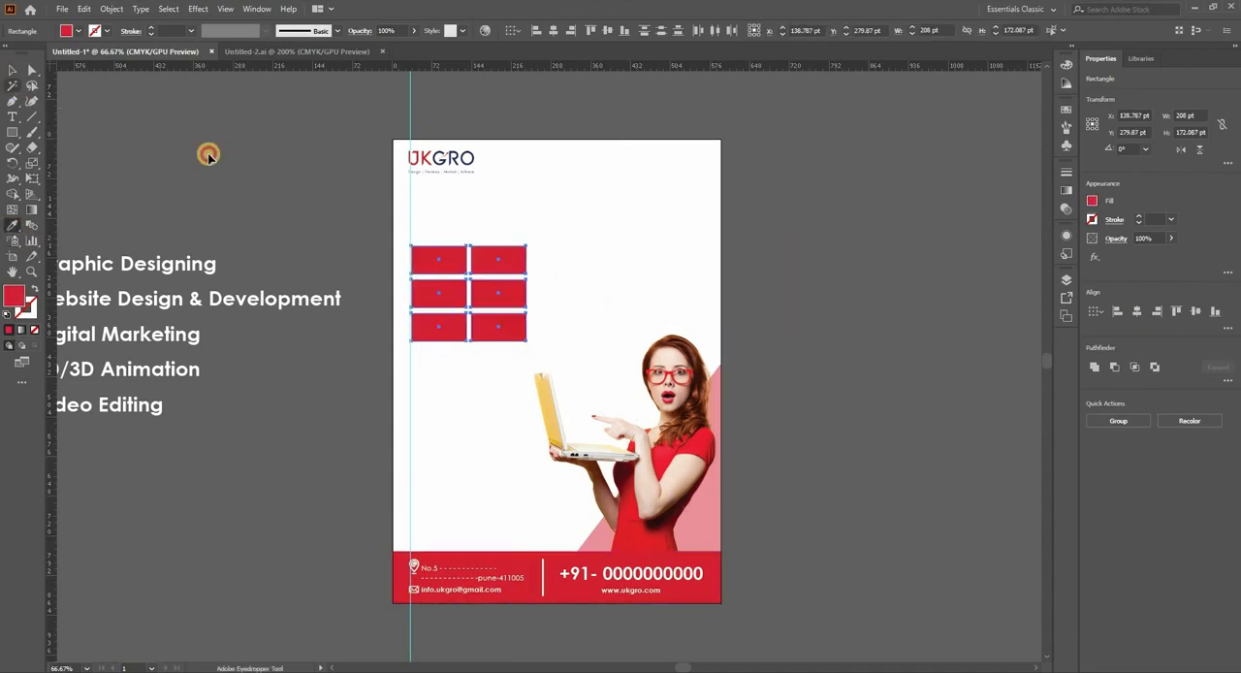
drag(527, 339, 589, 496)
click(649, 618)
drag(650, 615, 524, 540)
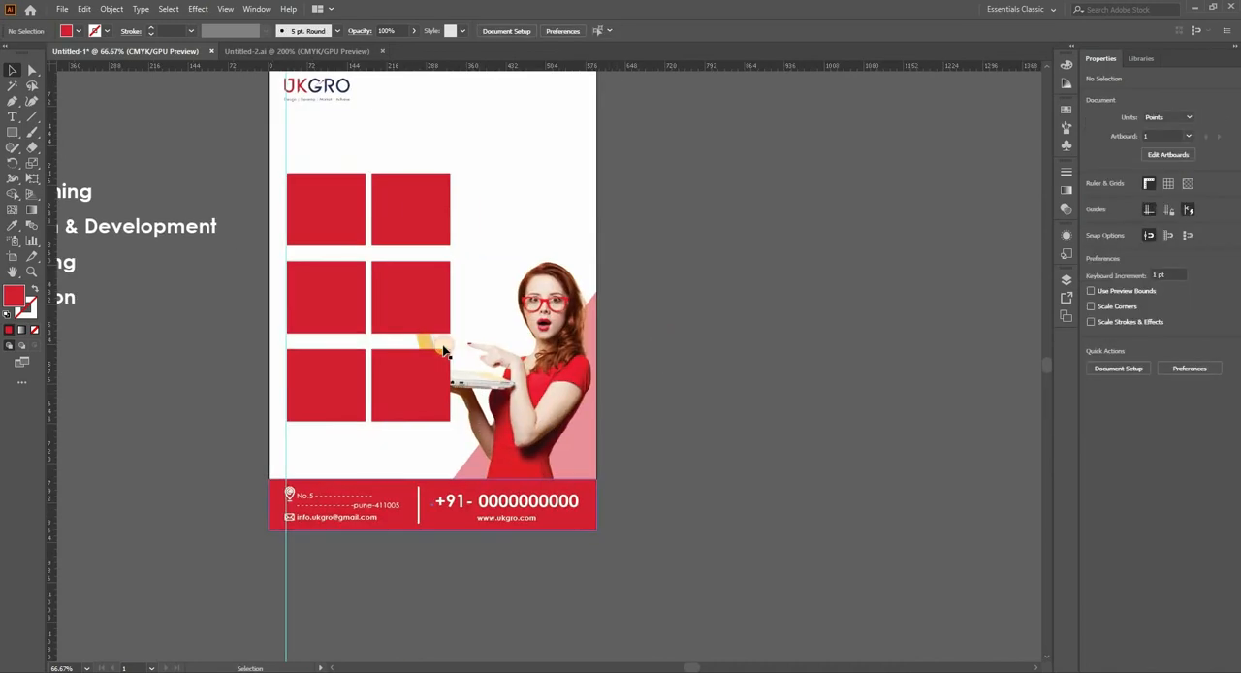
Step: Bring the photo of the woman to the front so the laptop overlaps the red rectangles
scroll(563, 352, up, 1)
right_click(561, 357)
mouse_move(679, 459)
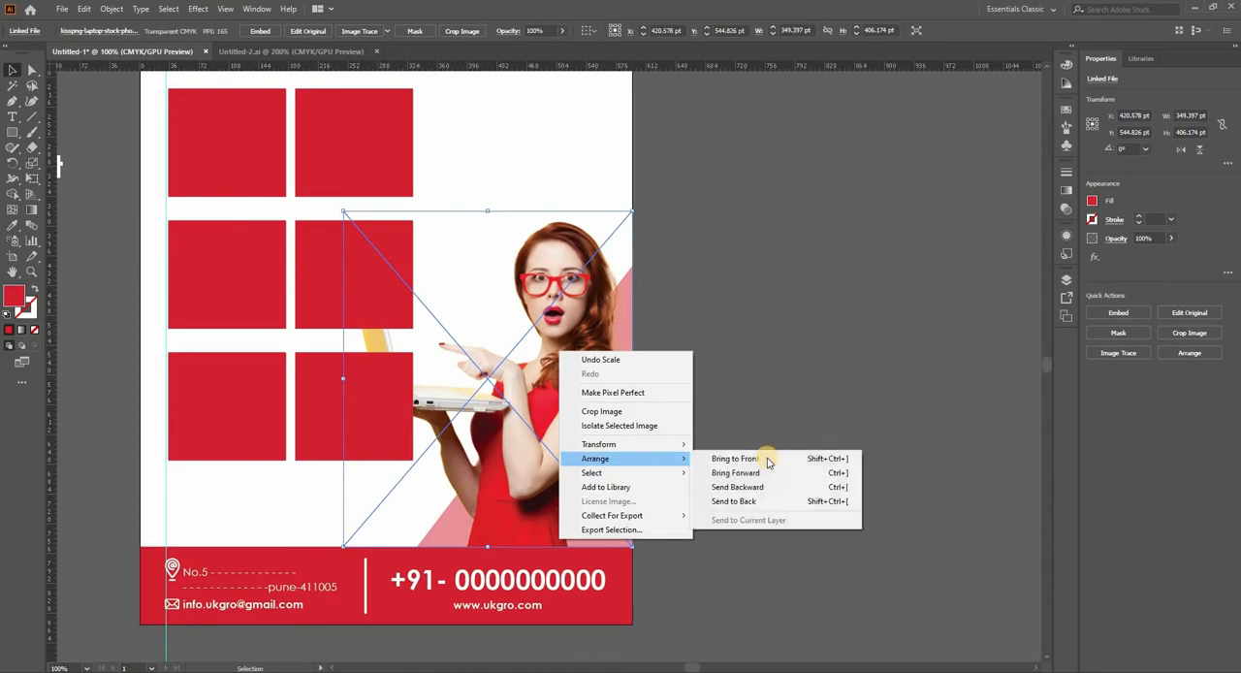
click(735, 459)
click(734, 310)
drag(209, 361, 266, 408)
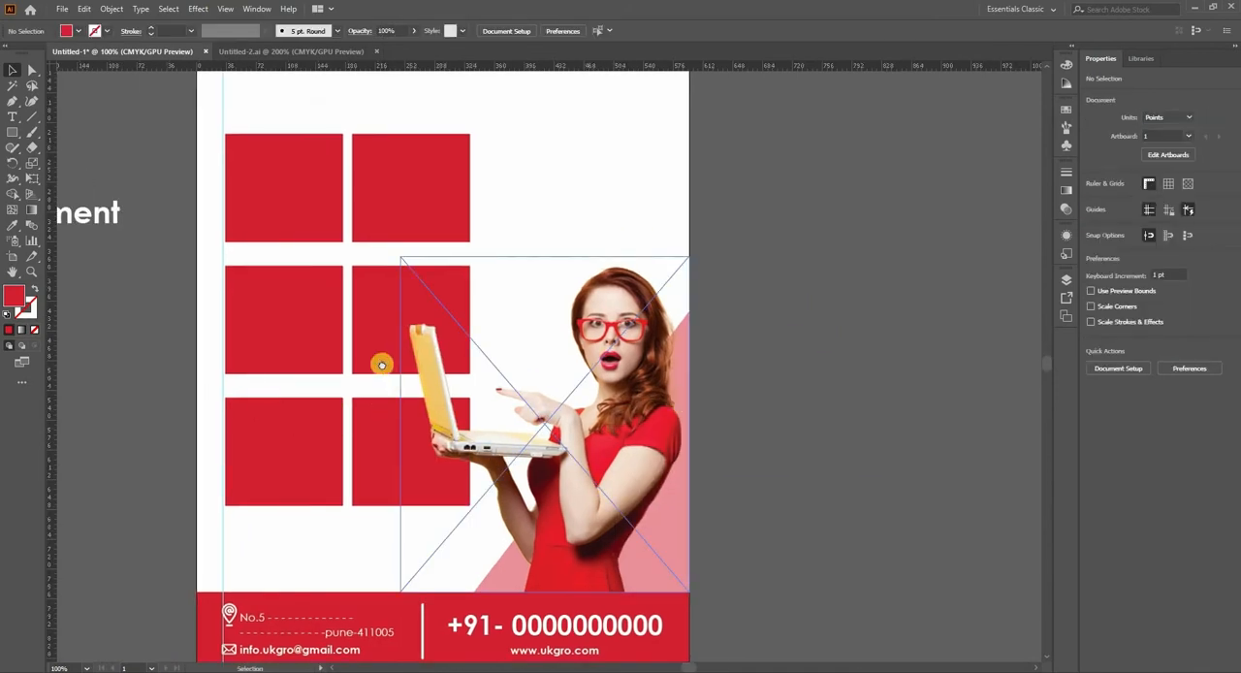
drag(687, 279, 693, 301)
click(514, 357)
drag(710, 244, 854, 262)
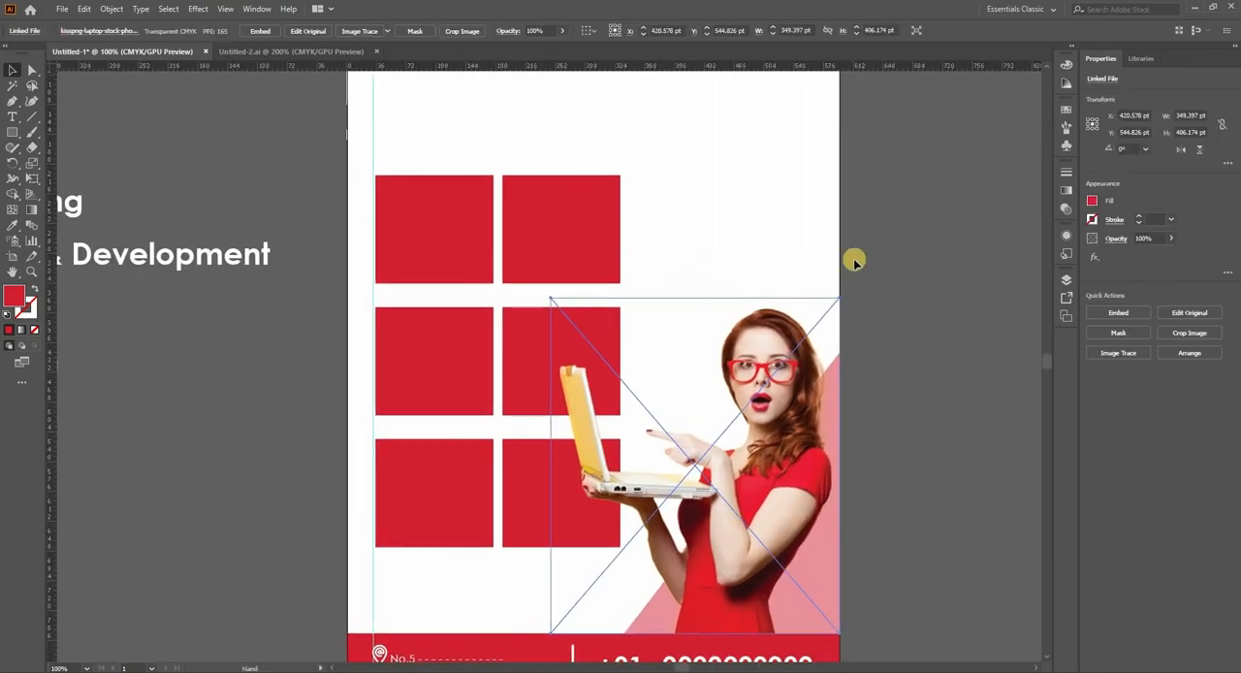
click(849, 275)
scroll(846, 225, down, 1)
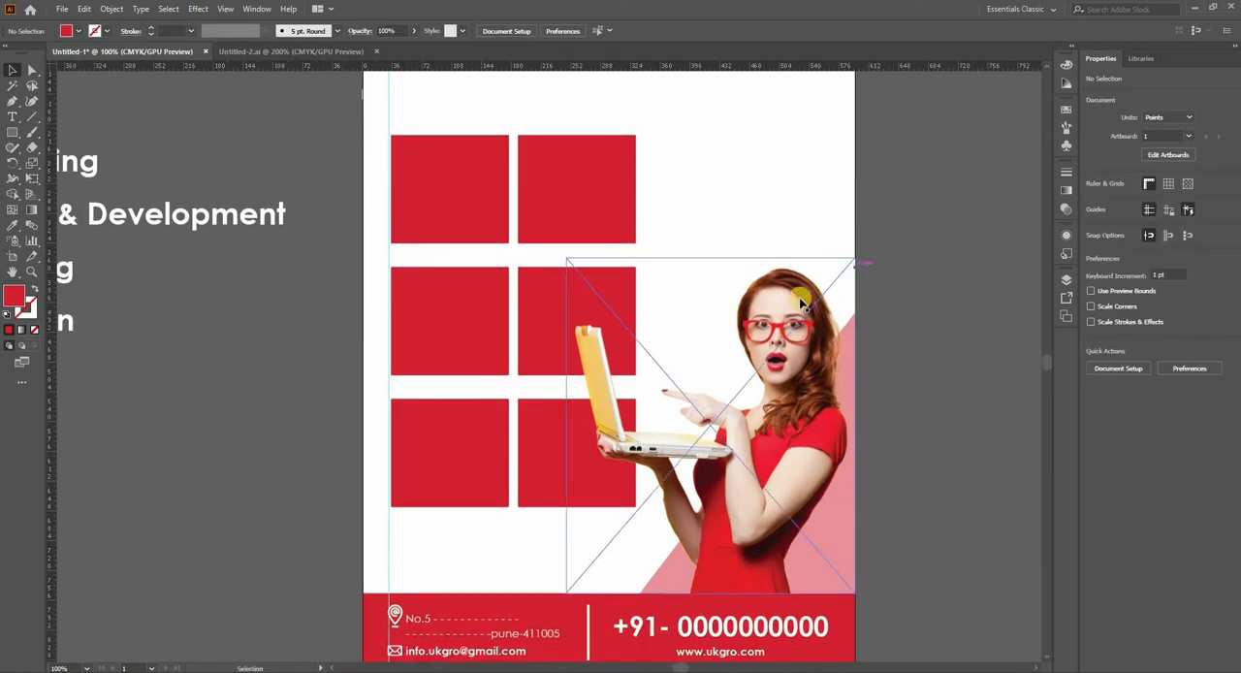
drag(602, 284, 701, 263)
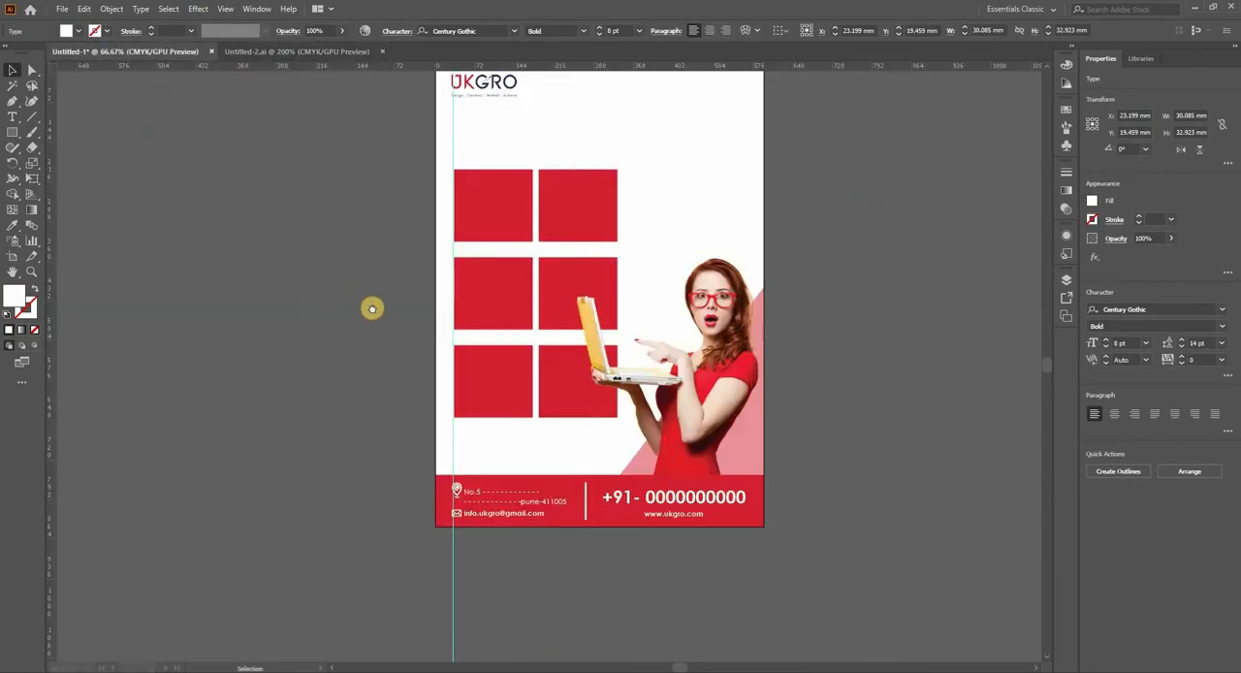
Step: Copy the line "Graphic Designing" from the services list and paste it as new text in the grid's upper-left red rectangle
drag(372, 308, 492, 334)
drag(389, 205, 264, 212)
key(ctrl+shift+a)
triple_click(264, 207)
key(ctrl+c)
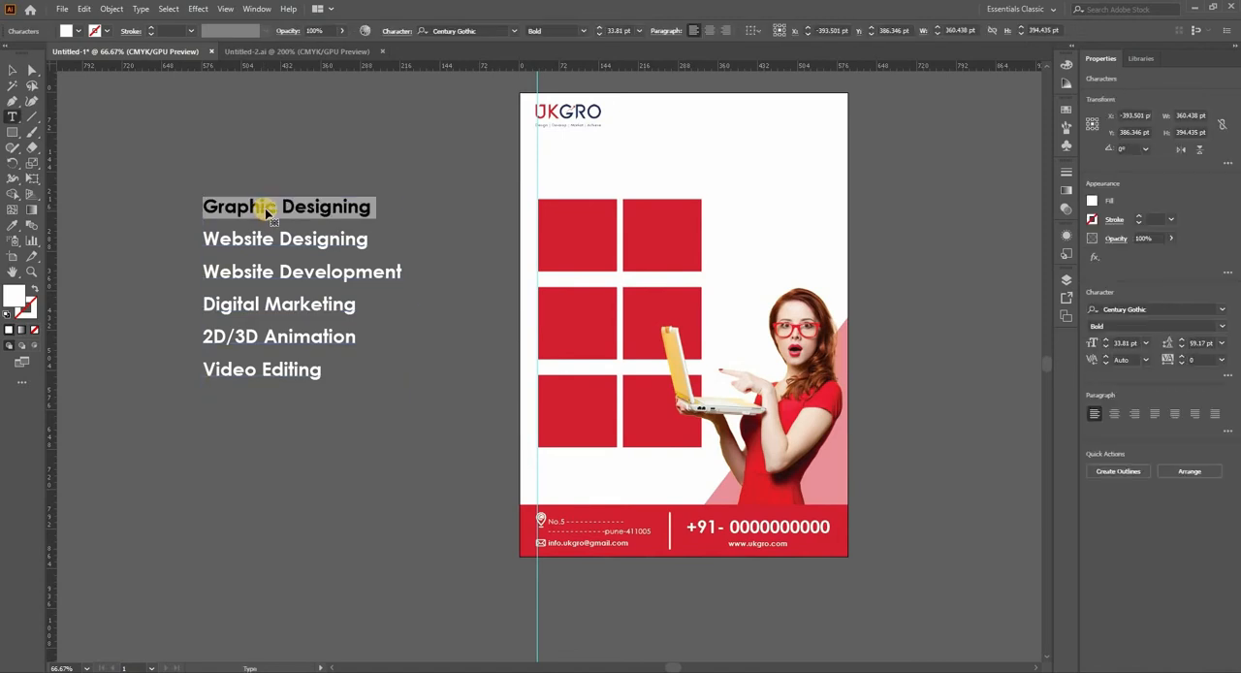
click(10, 69)
click(15, 116)
scroll(578, 213, up, 1)
click(529, 231)
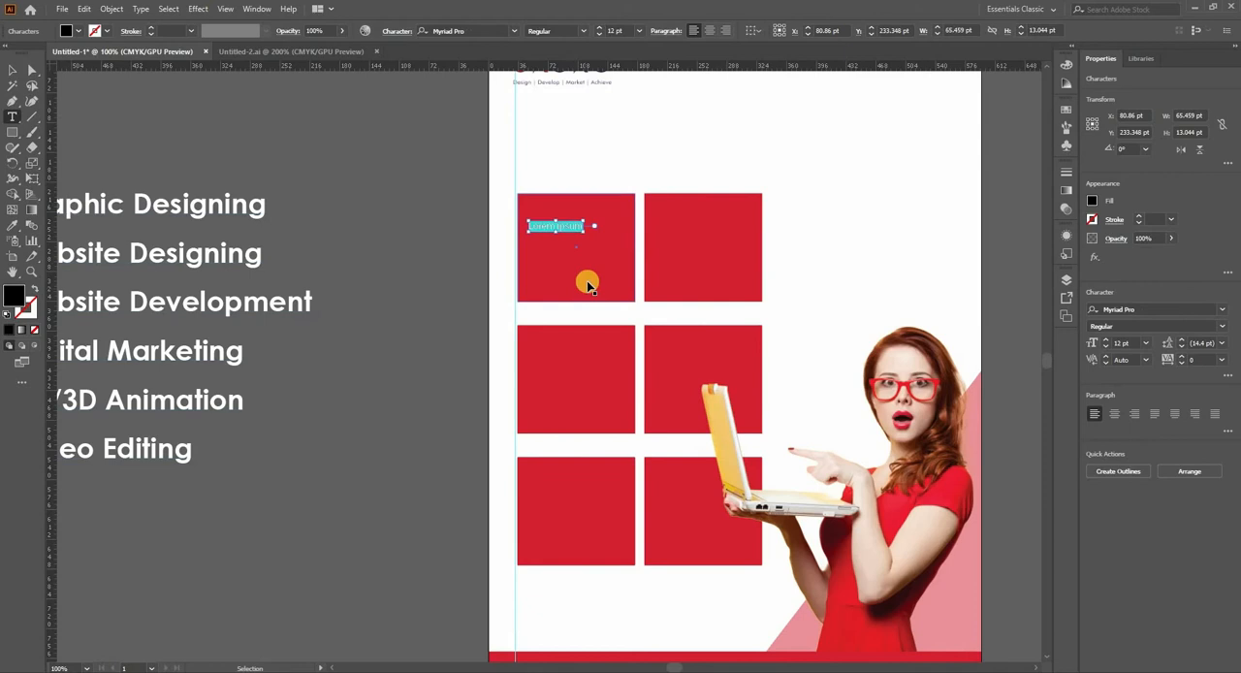
key(ctrl+v)
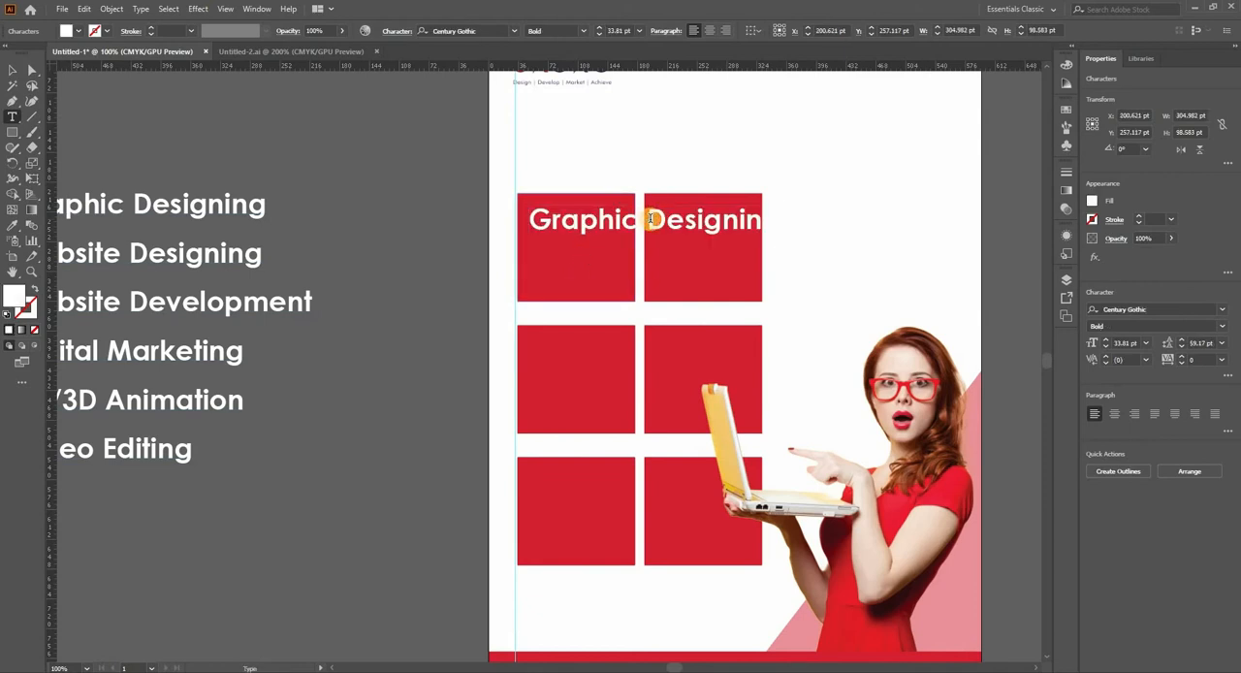
Step: Break "Graphic Designing" onto two lines and tighten its leading to 39.17 pt
key(Return)
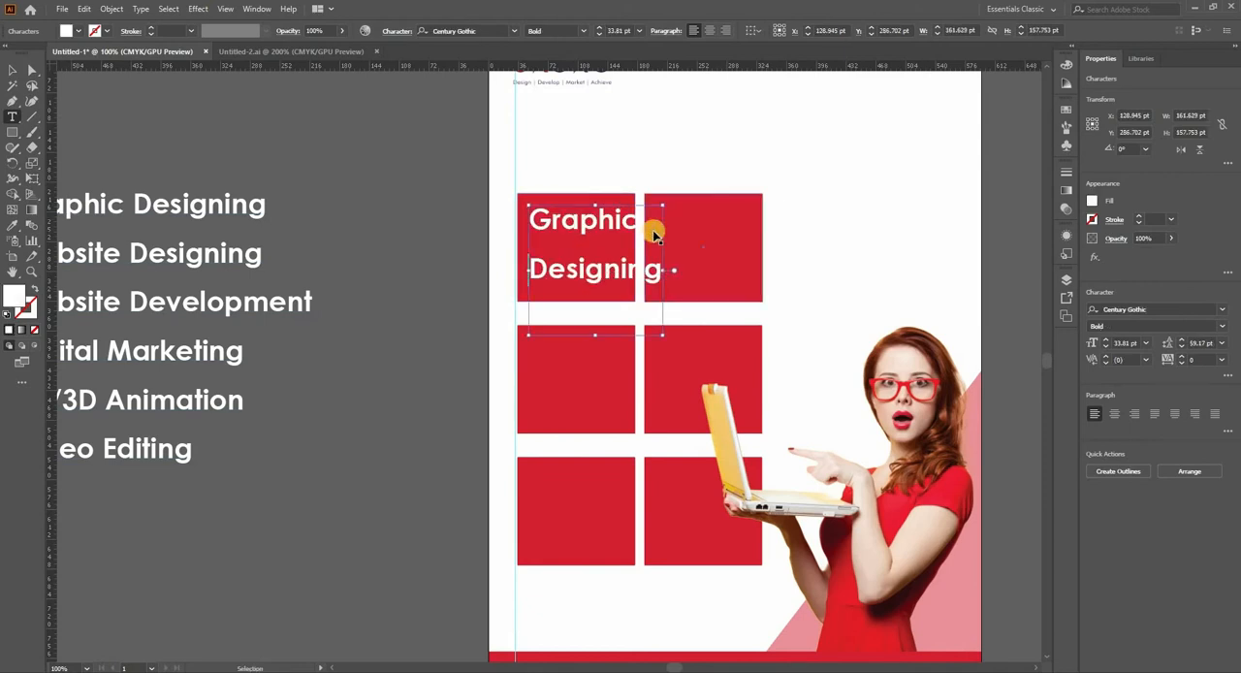
key(ctrl+a)
key(alt+Up)
key(alt+Up)
key(alt+Up)
key(alt+Up)
key(alt+Up)
key(alt+Up)
key(alt+Up)
key(alt+Up)
key(alt+Up)
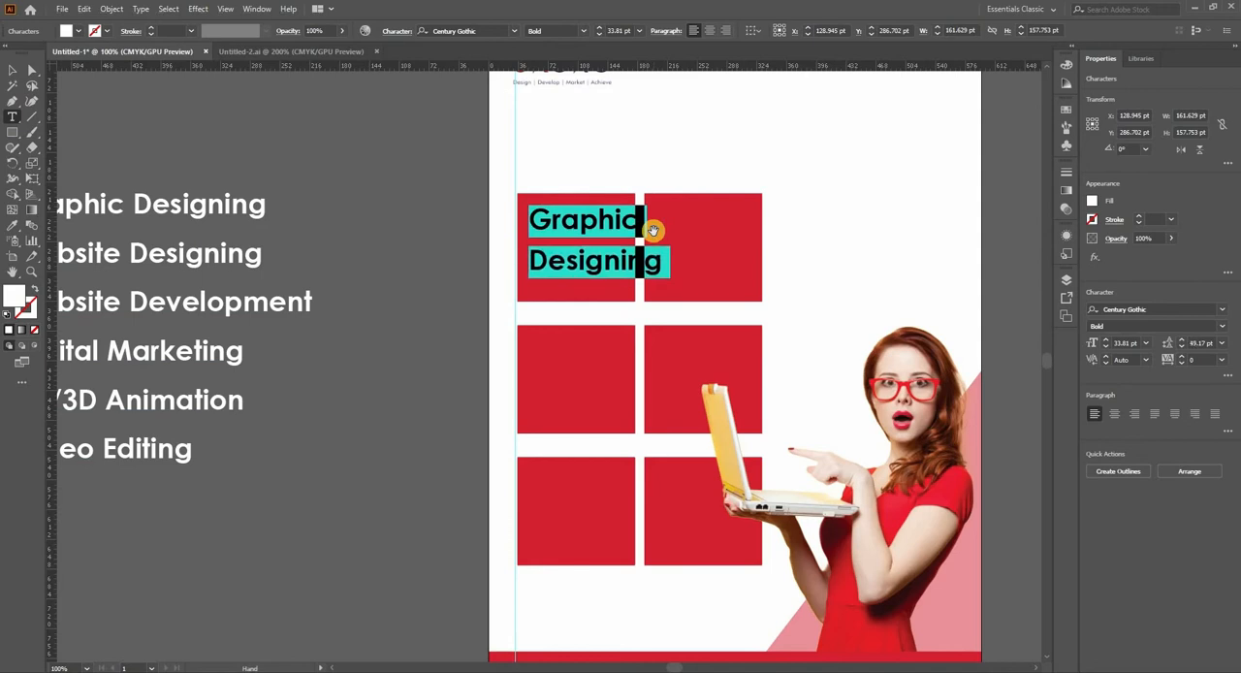
key(alt+Up)
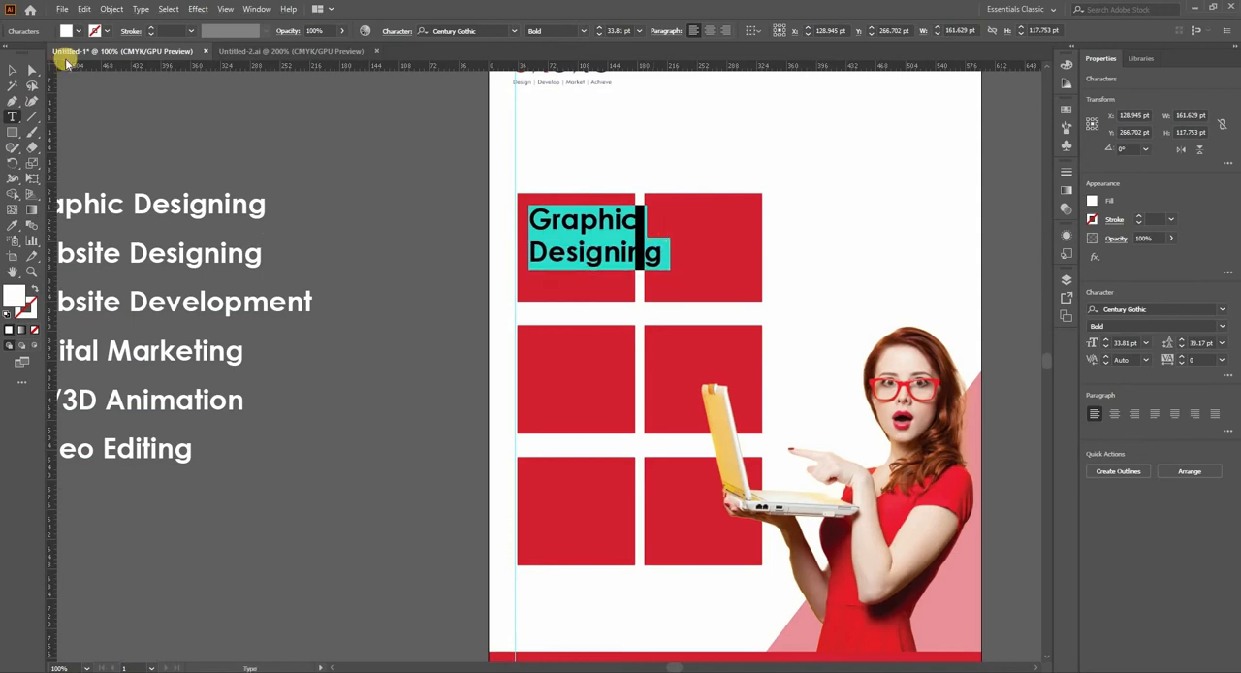
Step: Center-align "Graphic Designing", shrink it to 23.58 pt to fit its red tile, and copy it onto the neighbouring tile
click(710, 30)
click(12, 70)
drag(551, 256, 731, 264)
Step: Replace the copied caption in the first row's second tile with "Website Designing" from the services list
click(194, 255)
triple_click(194, 255)
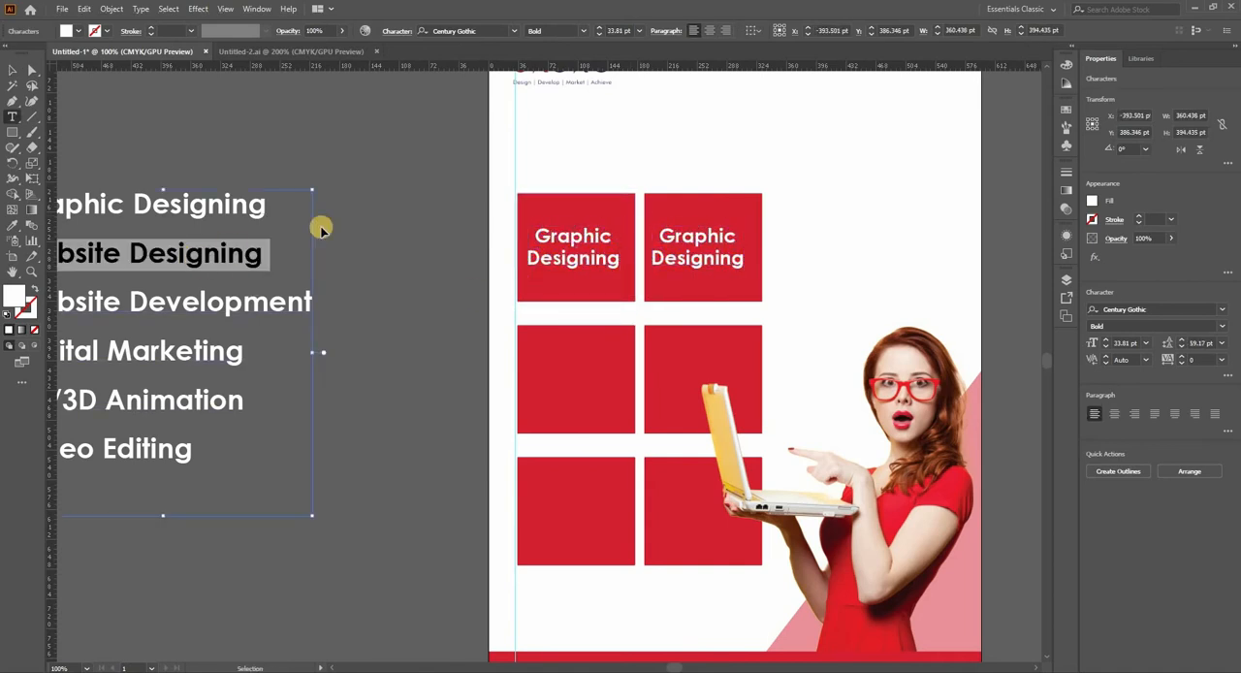
double_click(683, 260)
key(ctrl+a)
text(Website Designing)
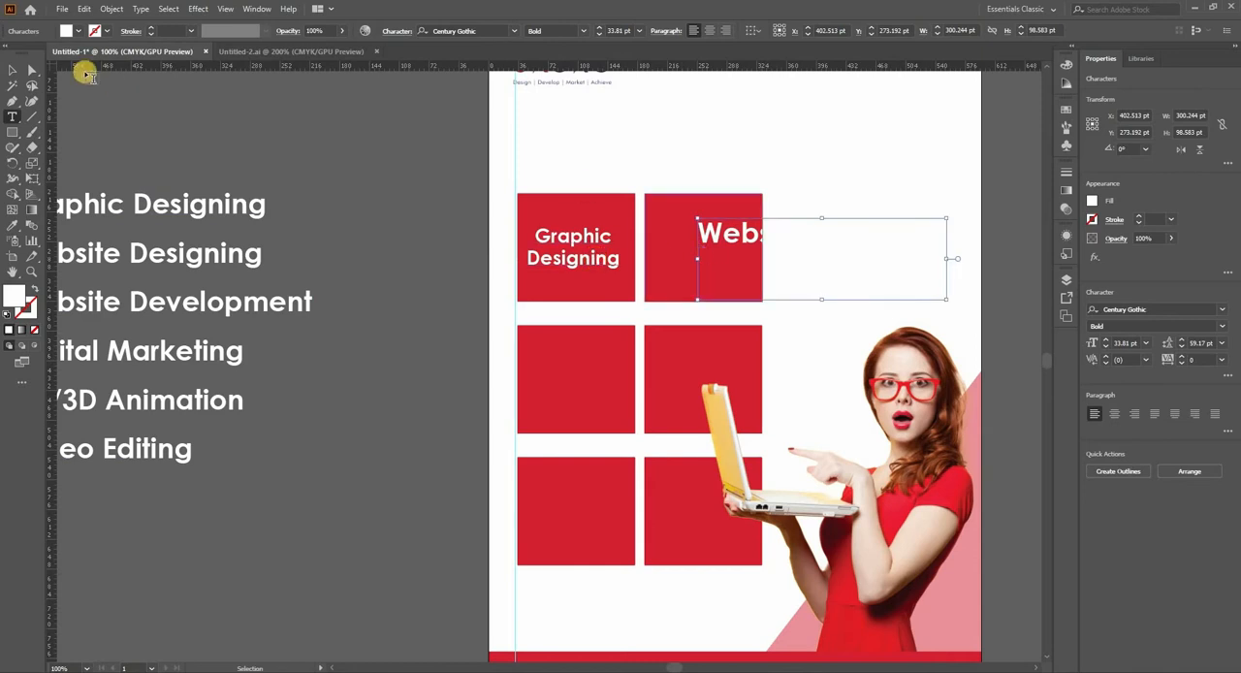
Step: Match "Website Designing" to the "Graphic Designing" style with the Eyedropper and break it onto two lines centred in its tile
click(11, 69)
click(12, 225)
click(563, 264)
click(12, 70)
double_click(695, 235)
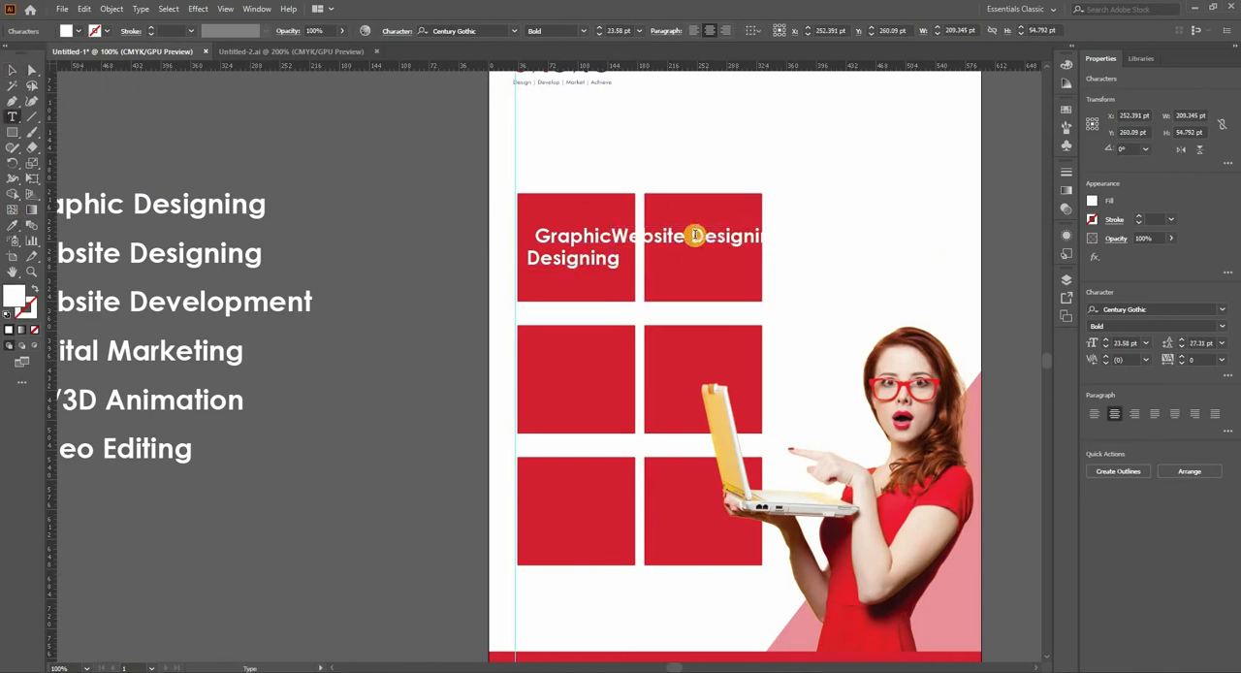
key(Return)
click(16, 76)
drag(697, 260, 707, 264)
Step: Duplicate the "Graphic Designing" and "Website Designing" captions onto the second row of red tiles
drag(647, 171, 684, 72)
shift+click(609, 154)
click(849, 31)
drag(733, 161, 737, 276)
drag(797, 303, 778, 282)
click(713, 281)
scroll(703, 283, down, 1)
Step: Lock the woman's photo and replace the second row's "Website Designing" caption with "Website Development" from the services list
shift+click(654, 150)
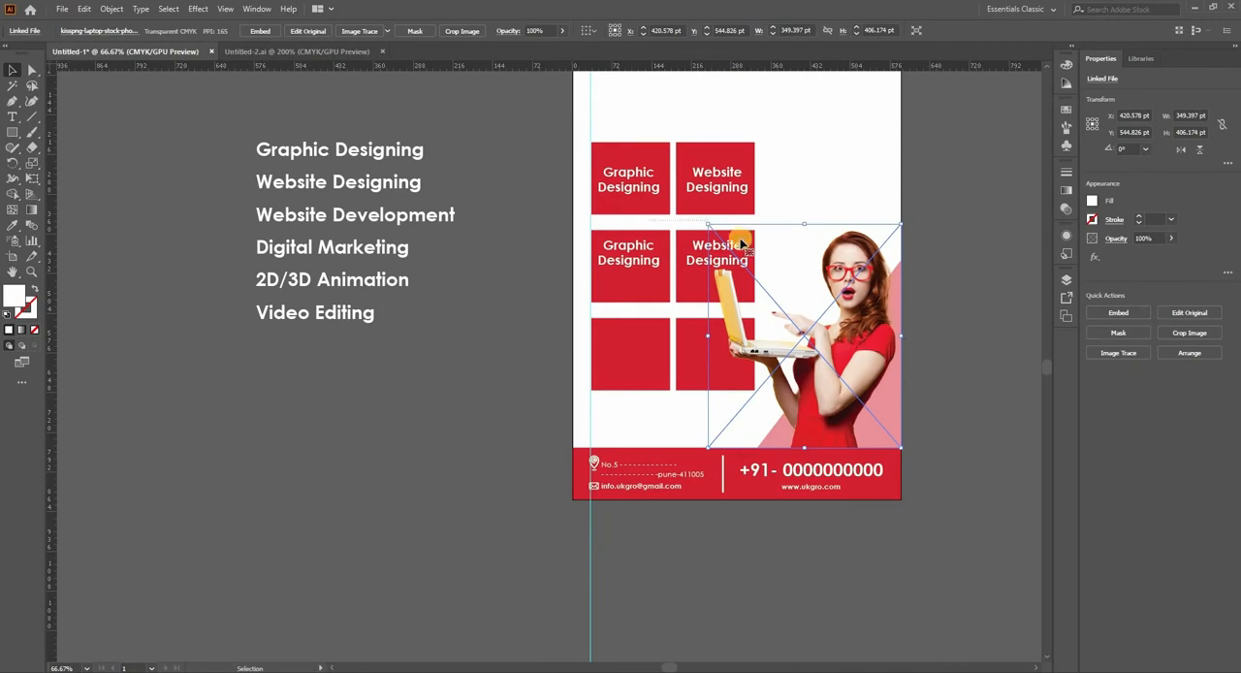
key(ctrl+2)
drag(899, 331, 840, 366)
click(647, 295)
scroll(646, 294, up, 1)
scroll(244, 234, down, 1)
double_click(178, 226)
drag(137, 227, 328, 230)
key(ctrl+c)
scroll(511, 278, up, 2)
double_click(501, 278)
key(ctrl+v)
Step: Match "Website Development" to the other captions with the Eyedropper and fit it into its tile on two lines at 20.4 pt
click(12, 70)
click(254, 246)
click(14, 69)
drag(595, 227, 579, 231)
drag(520, 271, 520, 294)
Step: Bring the woman's photo to the front so the laptop lies over the tile captions
click(617, 319)
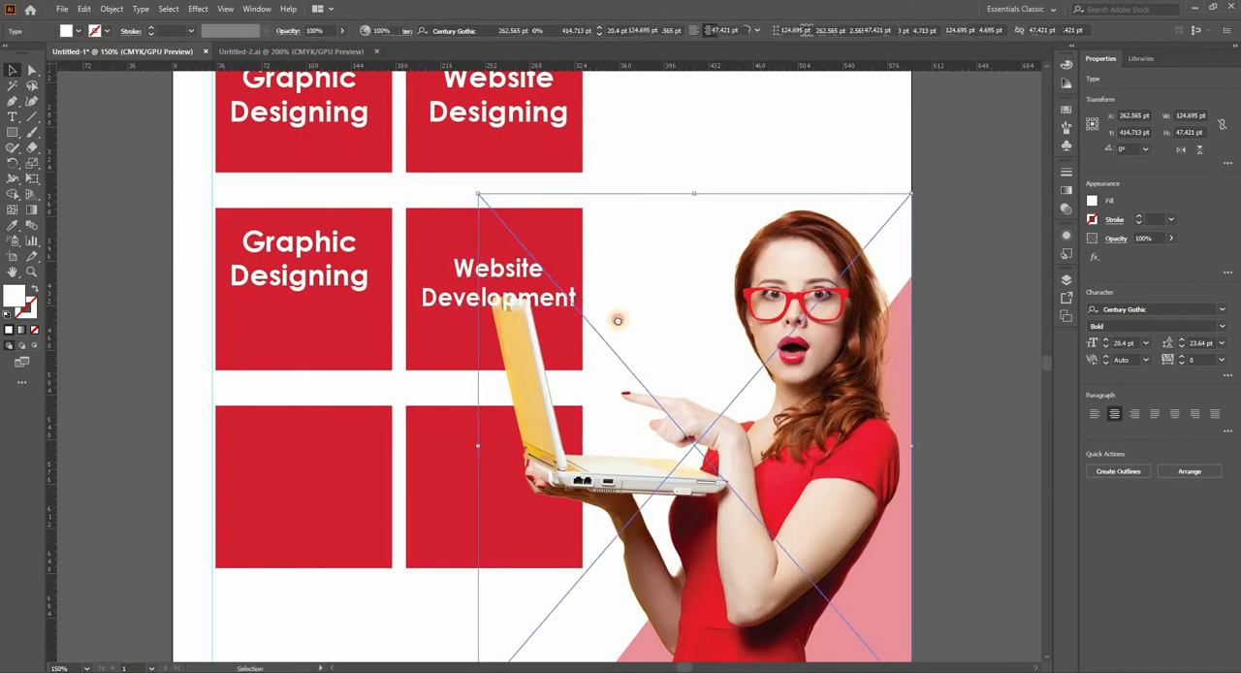
drag(531, 368, 619, 339)
right_click(617, 340)
mouse_move(643, 450)
click(777, 461)
right_click(610, 325)
click(778, 434)
Step: Shrink the woman's photo slightly from its upper-left corner so the laptop clears the "Website Development" caption
click(483, 321)
drag(484, 321, 414, 309)
click(593, 314)
scroll(592, 313, down, 1)
drag(527, 205, 551, 231)
click(901, 268)
drag(786, 274, 805, 326)
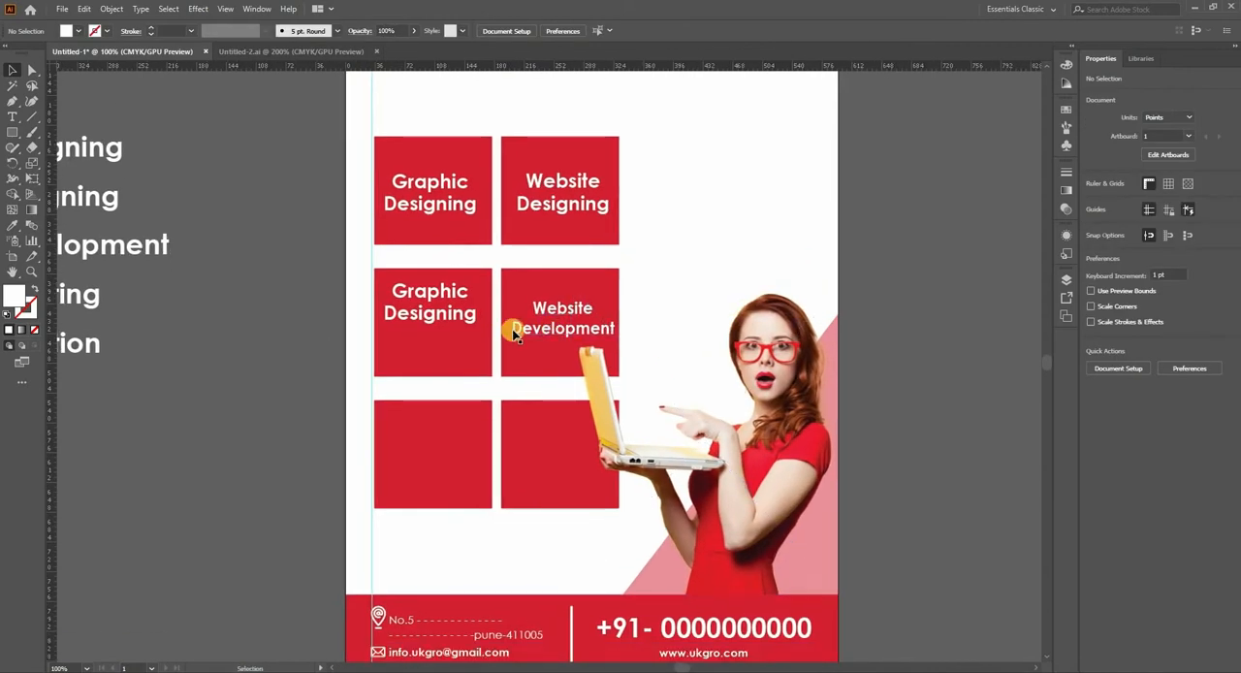
Step: Replace the second row's "Graphic Designing" caption with "Digital marketing"
scroll(512, 330, down, 1)
drag(457, 317, 524, 300)
click(522, 300)
double_click(514, 299)
key(ctrl+a)
text(Digital marketi)
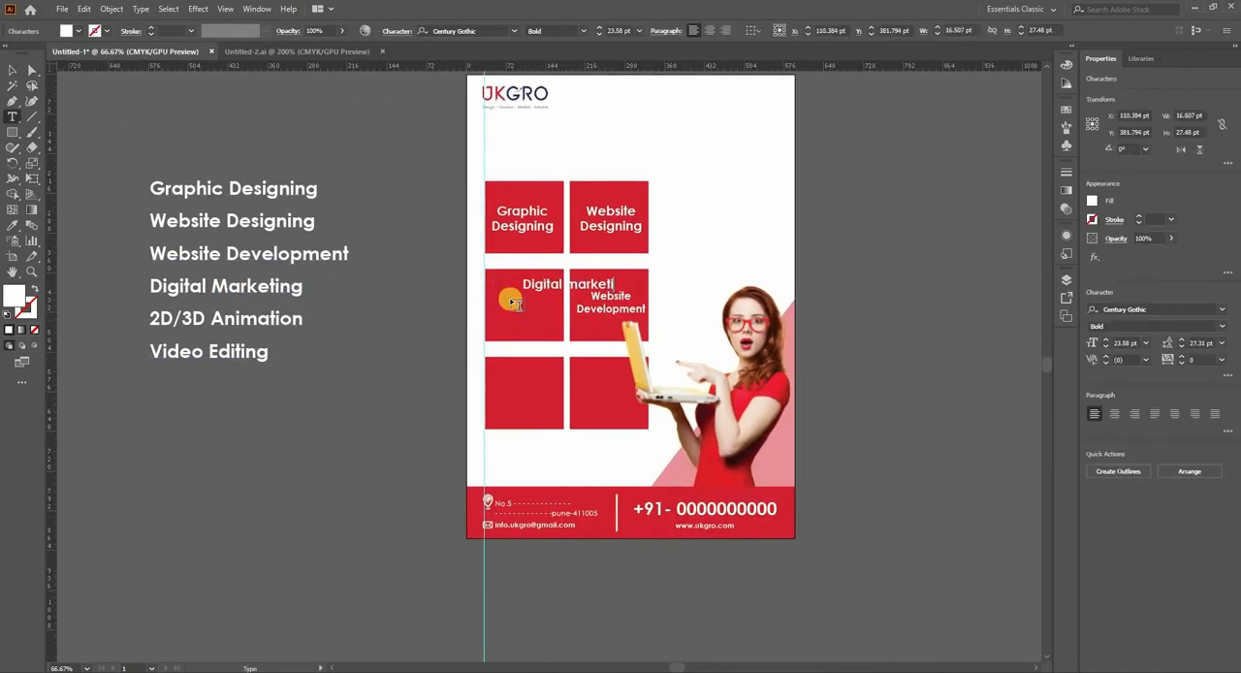
text(ng)
Step: Break the "Digital Marketing" caption onto two centred lines within its tile and capitalize the M
click(565, 283)
key(Return)
key(ctrl+a)
click(708, 32)
drag(502, 301, 573, 352)
text(M)
click(11, 71)
Step: Change the caption in the third row's first tile to "Video editing" on two lines
scroll(536, 308, up, 1)
double_click(573, 352)
key(ctrl+a)
text(Video editing)
click(554, 332)
key(Return)
Step: Copy the "Video editing" caption to the neighbouring tile, retype it as "2D \ 3D Animetion" on two lines, and center it there
drag(555, 331, 696, 344)
double_click(696, 344)
key(ctrl+a)
text(2)
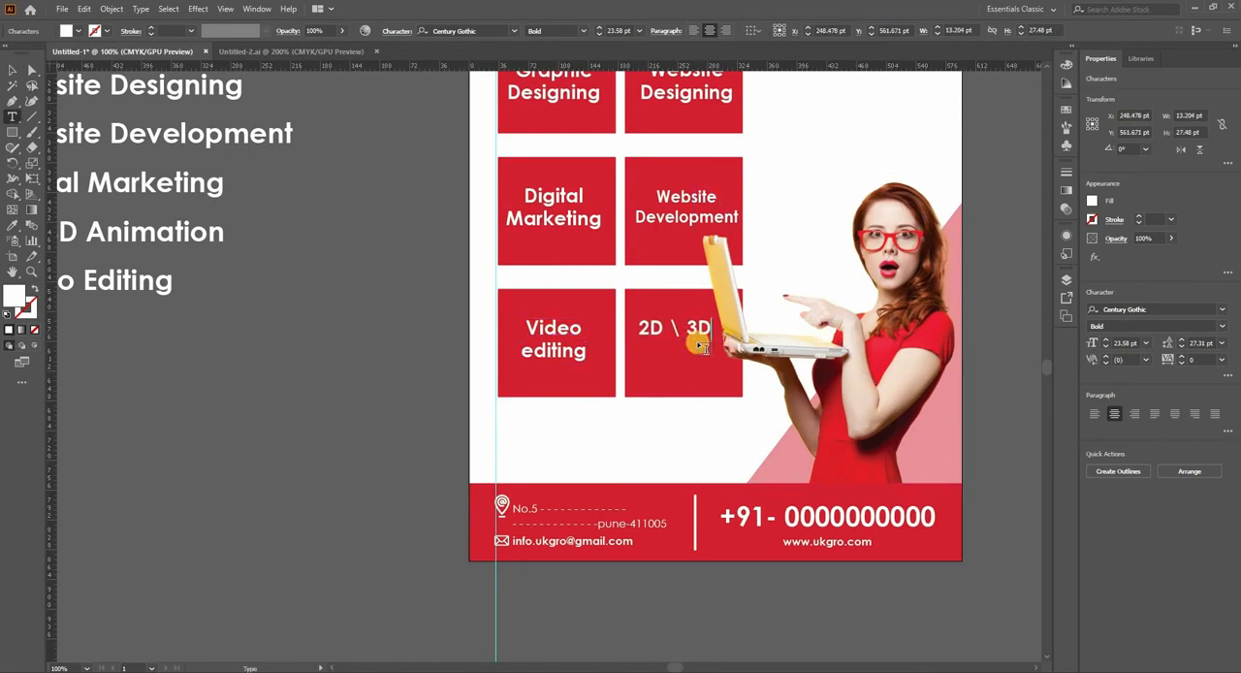
text(D \ 3D)
key(Return)
text(Animetion)
click(12, 70)
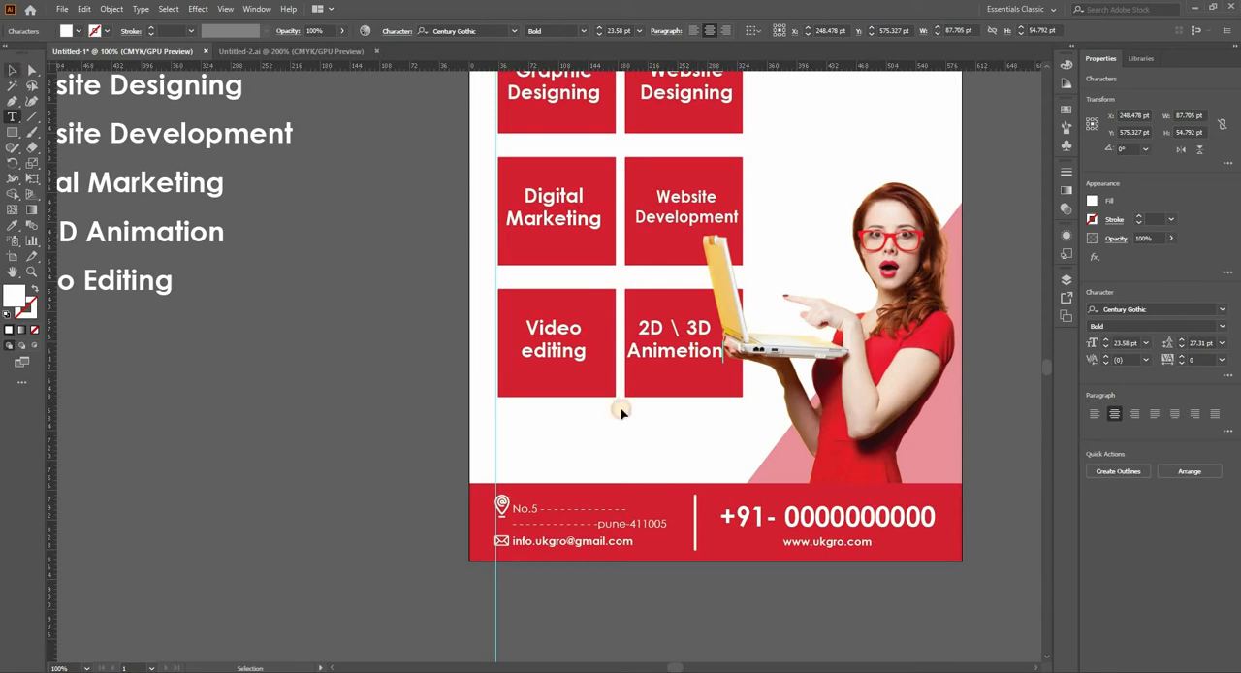
drag(683, 353, 691, 361)
click(359, 369)
Step: Delete the services text list beside the artboard
key(ctrl+minus)
drag(817, 213, 714, 311)
click(196, 437)
drag(212, 445, 128, 231)
key(Delete)
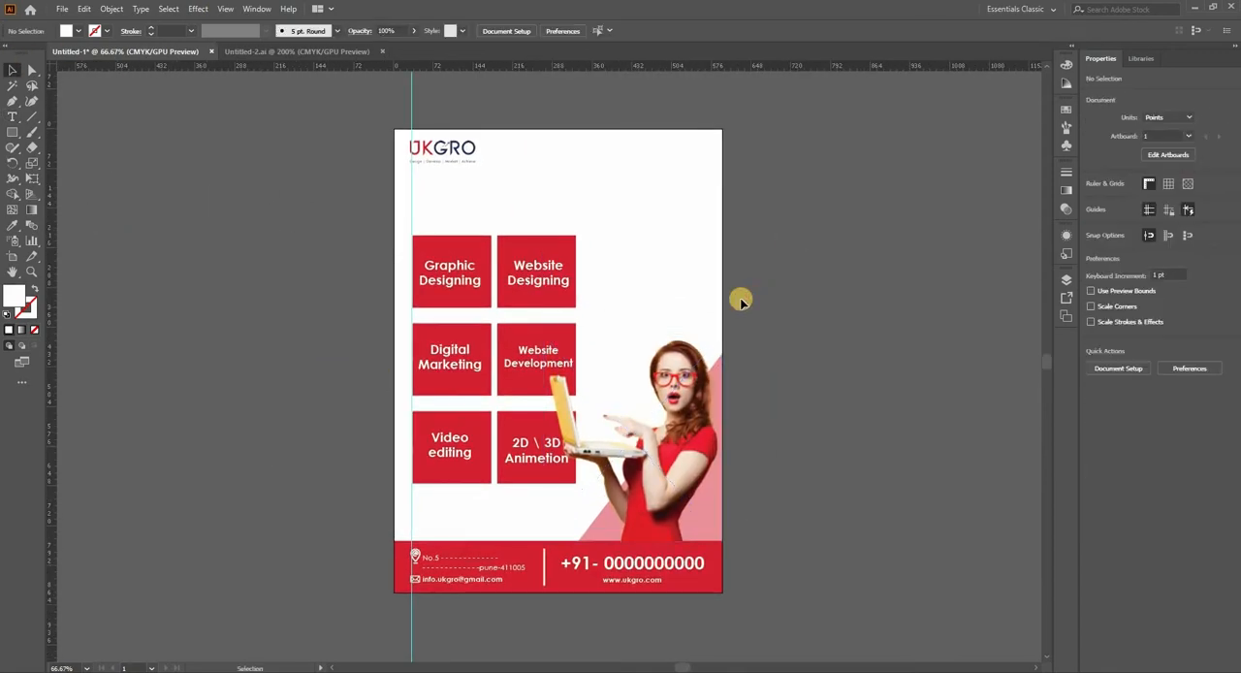
drag(761, 288, 730, 332)
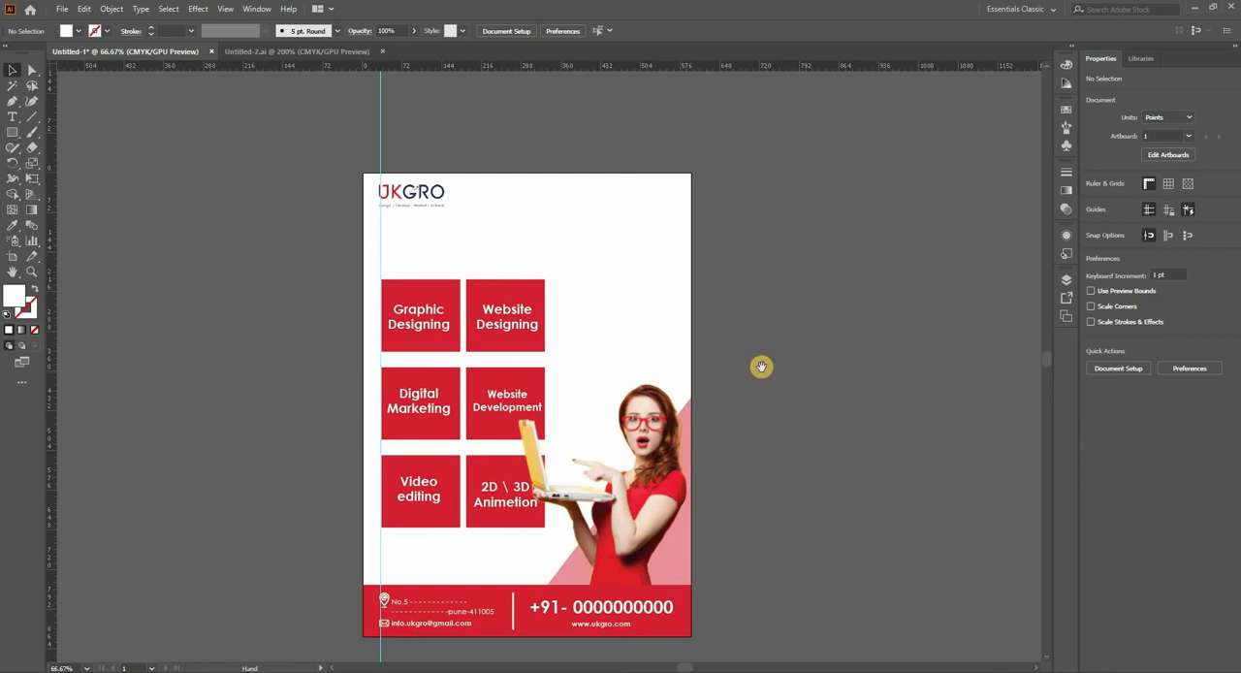
drag(751, 330, 750, 343)
drag(636, 327, 641, 339)
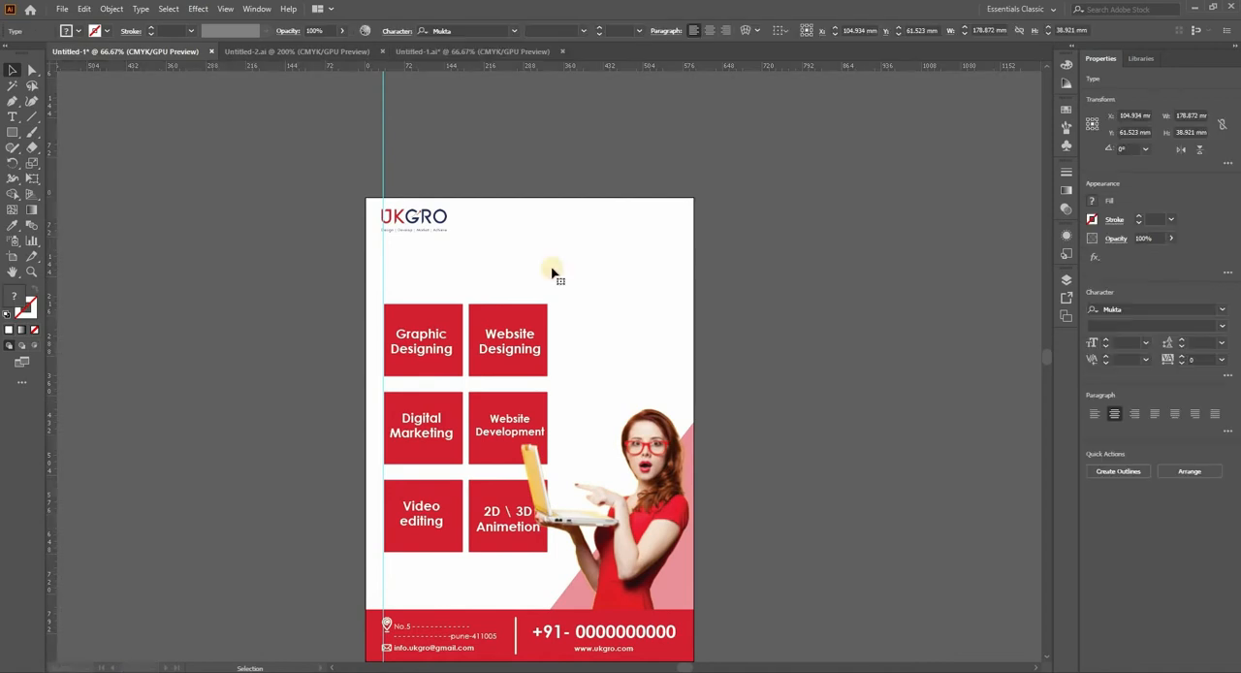
drag(552, 268, 566, 307)
scroll(569, 266, up, 1)
click(747, 360)
drag(629, 339, 638, 279)
drag(743, 333, 647, 395)
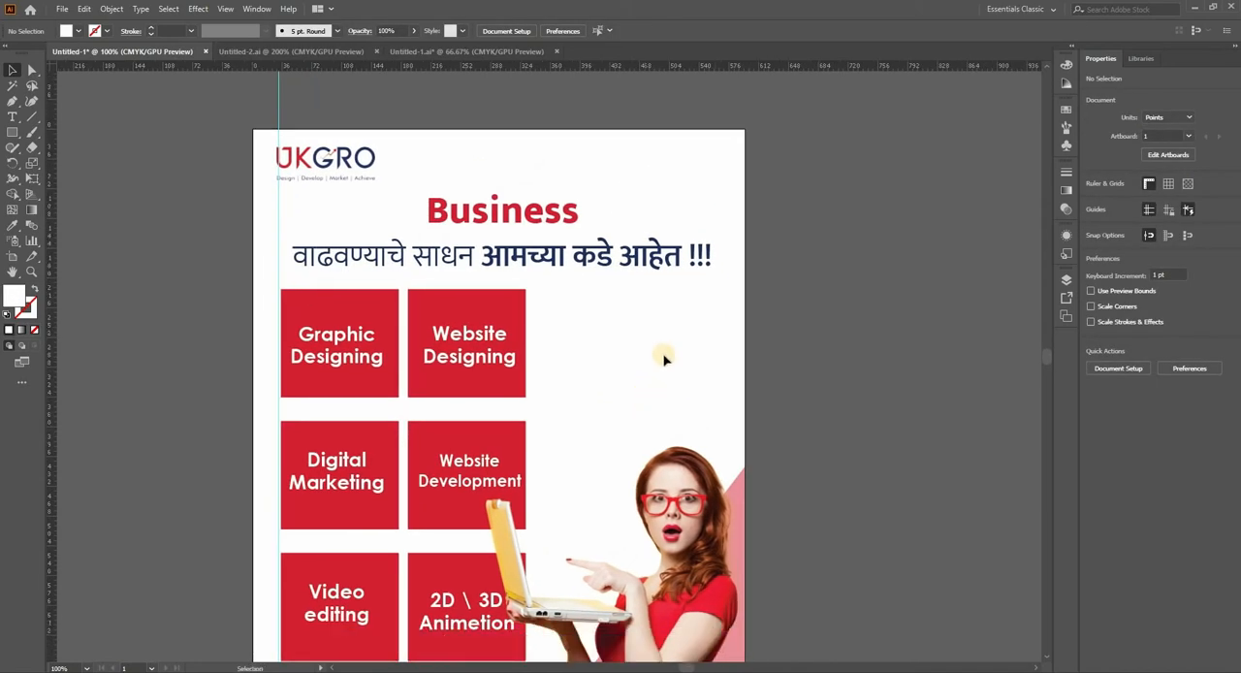
scroll(743, 419, down, 1)
drag(756, 435, 761, 364)
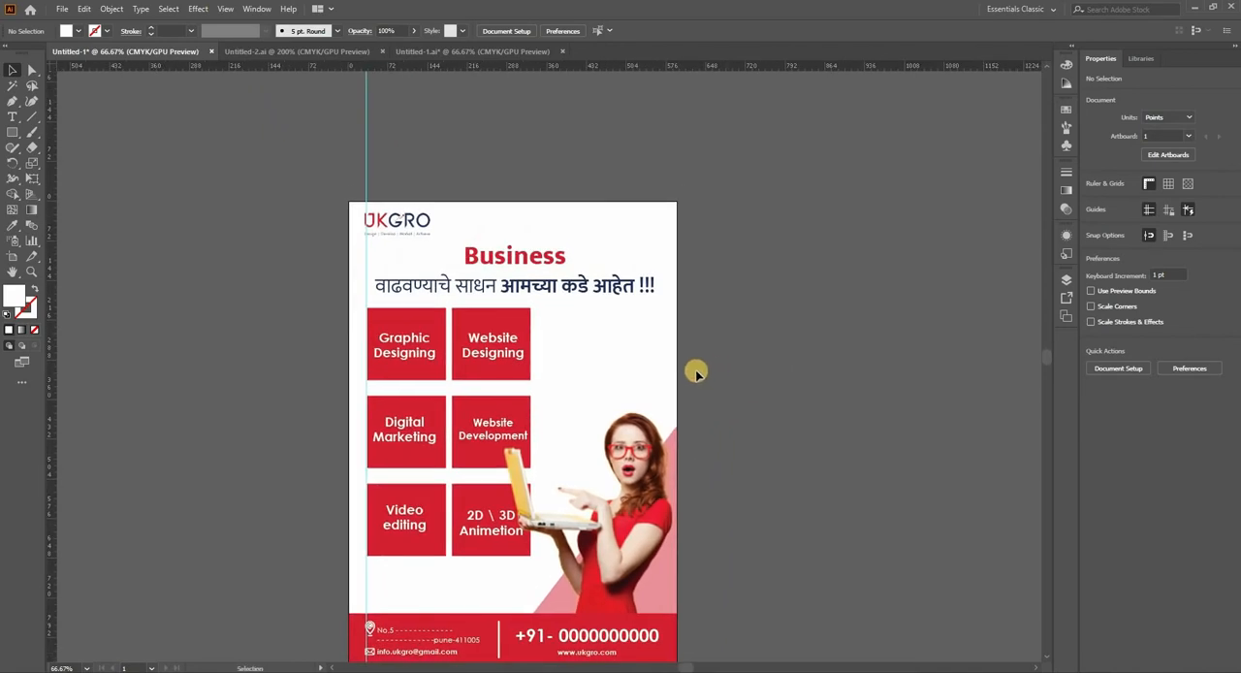
drag(559, 312, 722, 369)
drag(571, 351, 577, 305)
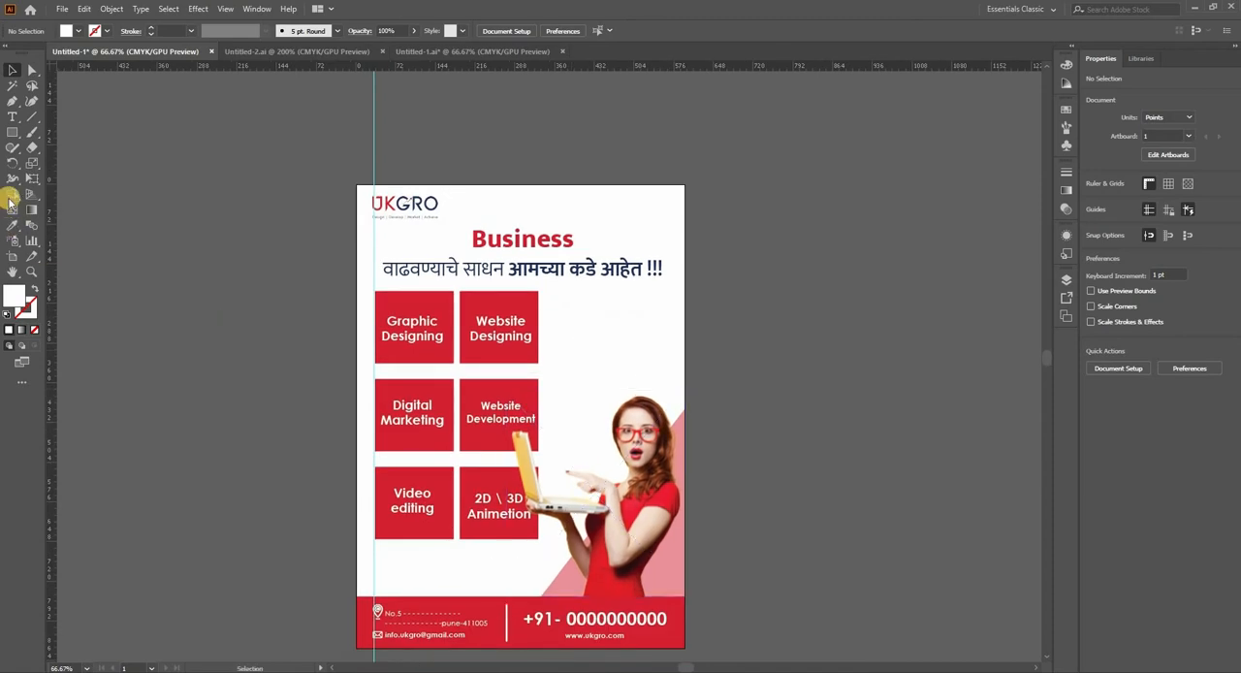
Step: Draw a closed shape with the Pen tool over the page's upper-right corner, curving from the top edge to the right edge
key(p)
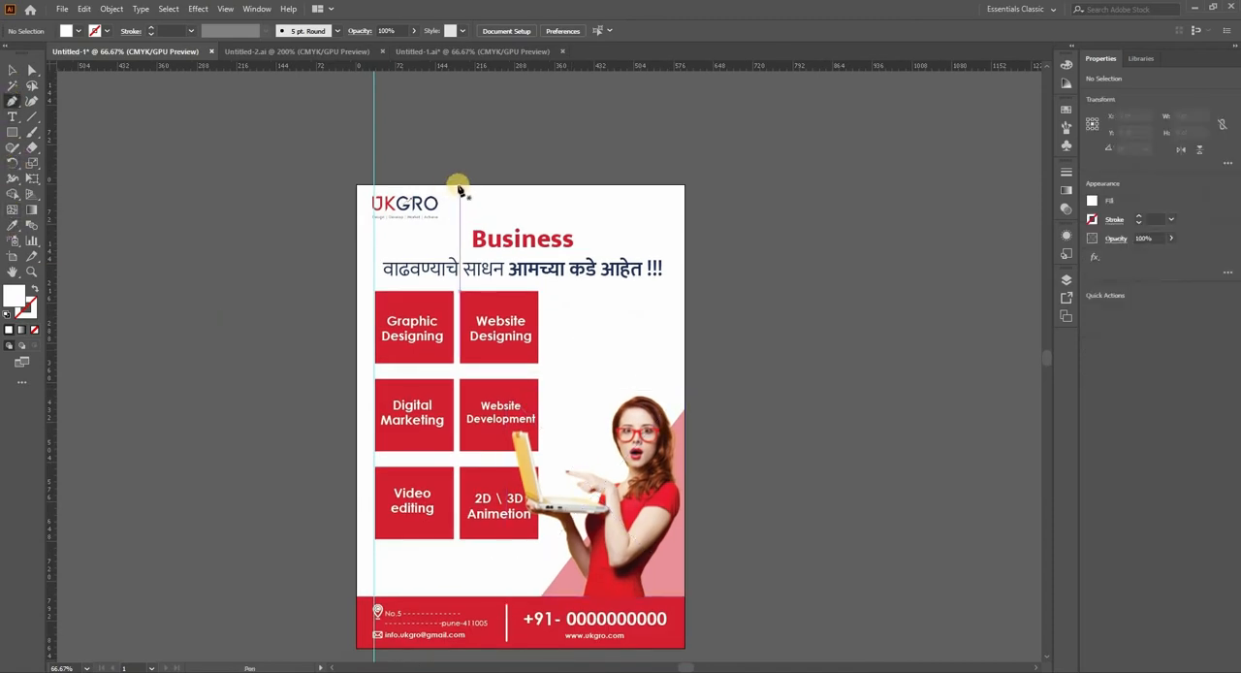
drag(684, 390, 817, 419)
drag(882, 452, 899, 452)
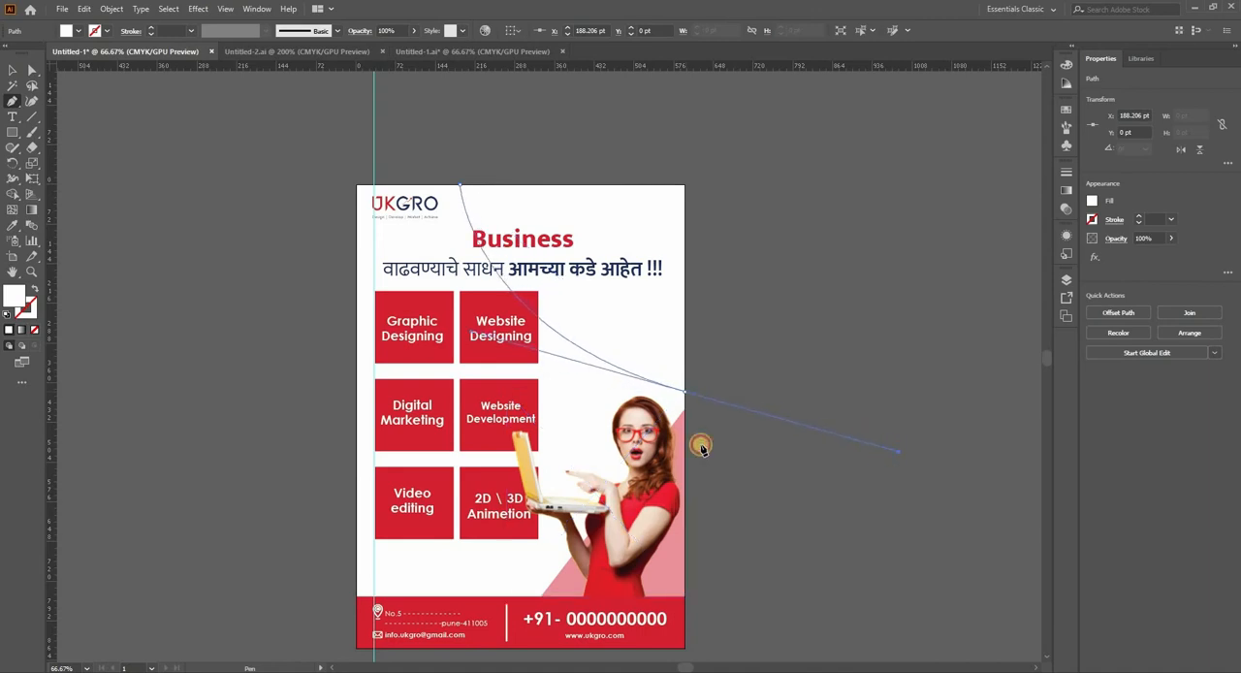
click(684, 392)
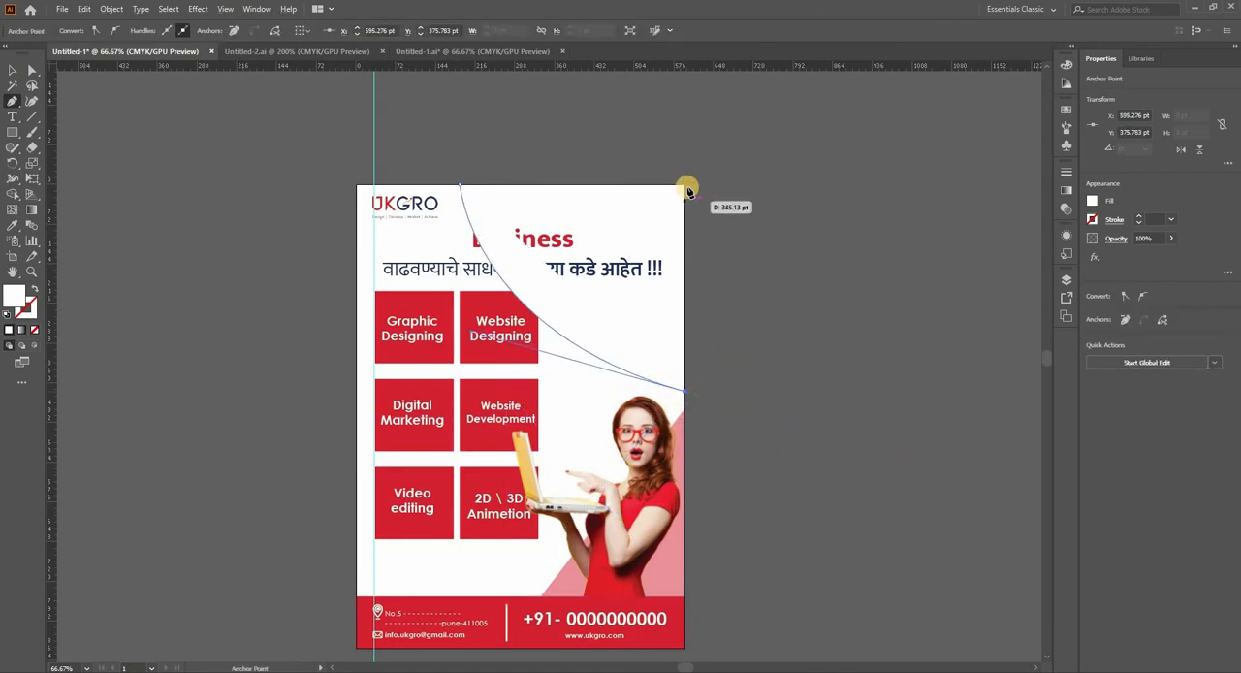
click(685, 185)
click(460, 184)
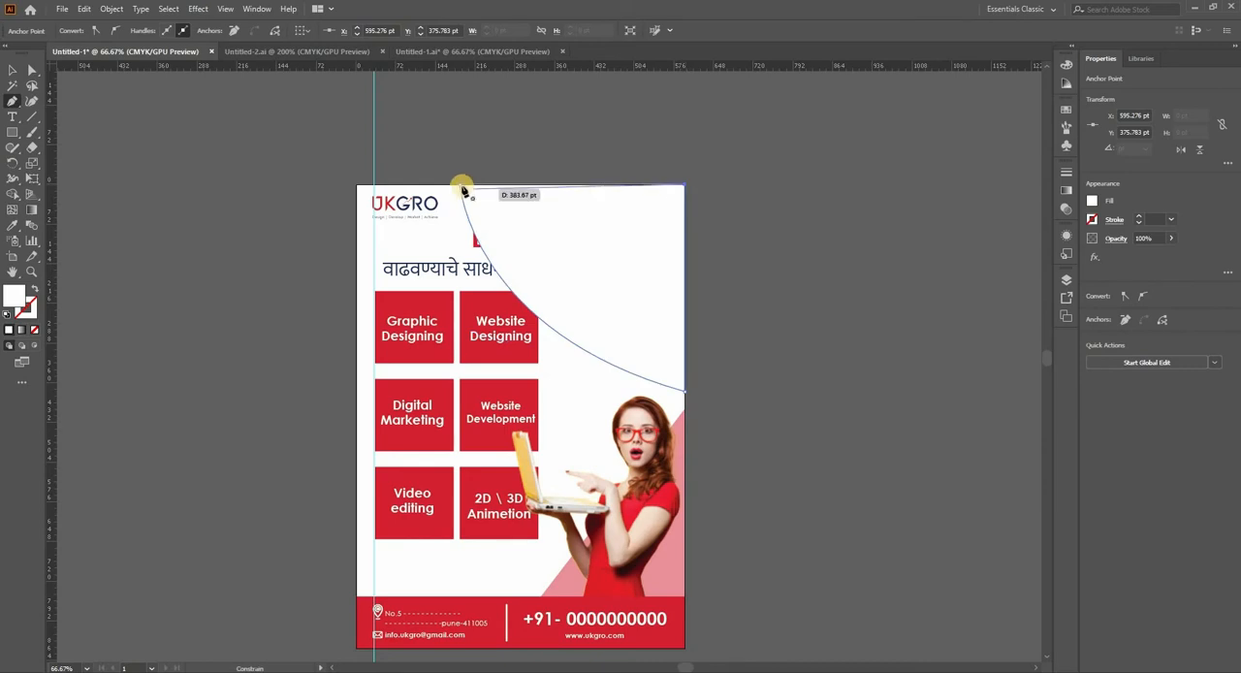
Step: Fill the curved corner shape with the logo's dark blue using the Eyedropper
key(i)
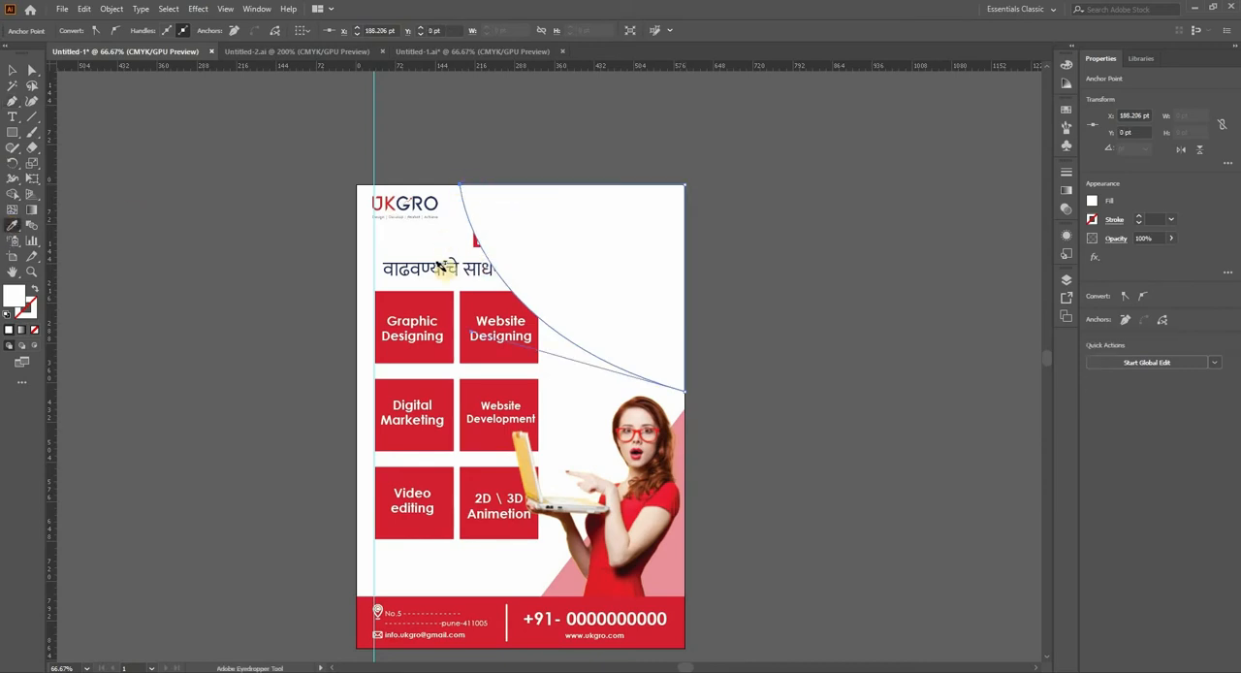
scroll(450, 259, up, 2)
click(293, 212)
click(13, 72)
Step: Send the dark blue corner shape to the back, behind the headline and tiles
scroll(496, 188, down, 2)
right_click(579, 180)
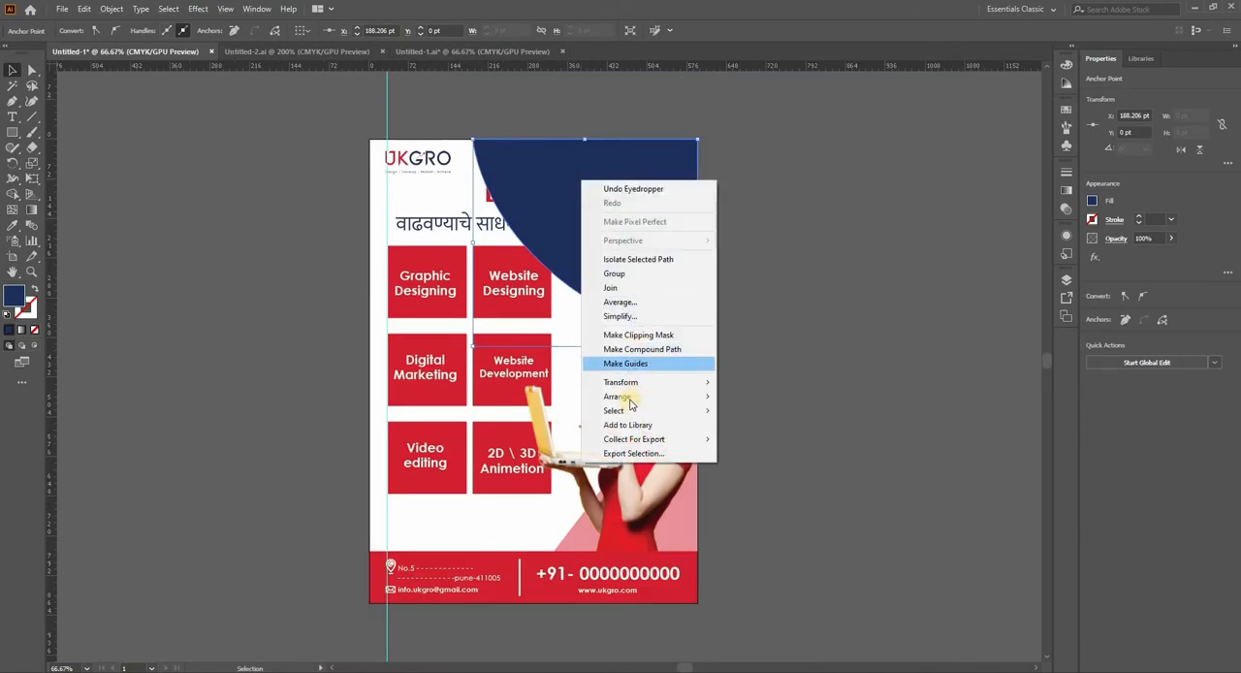
mouse_move(679, 397)
click(765, 439)
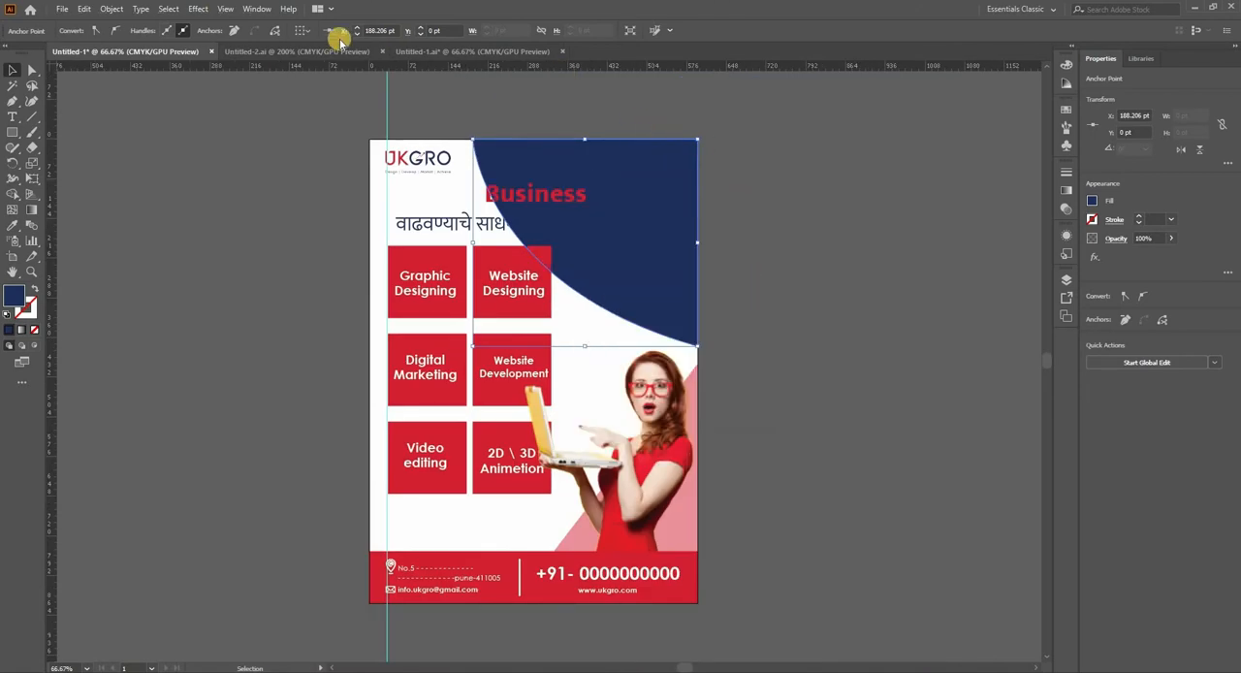
Step: Set the dark blue corner shape's opacity to 5%
click(642, 179)
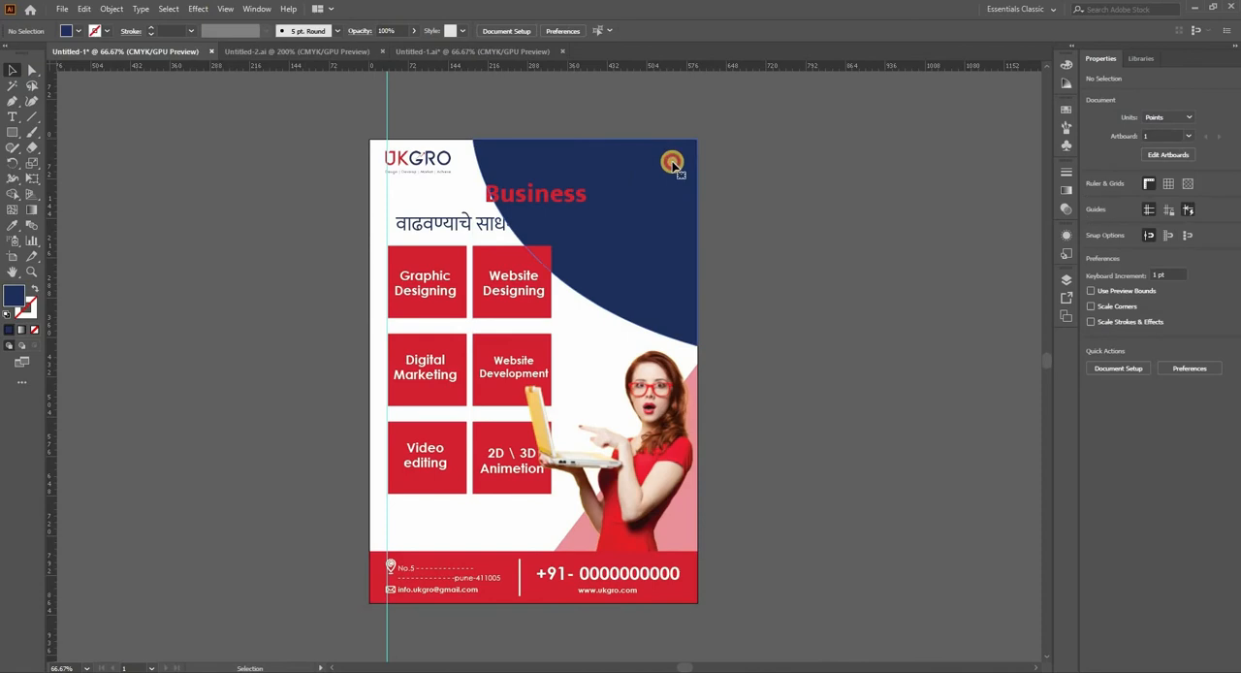
click(393, 30)
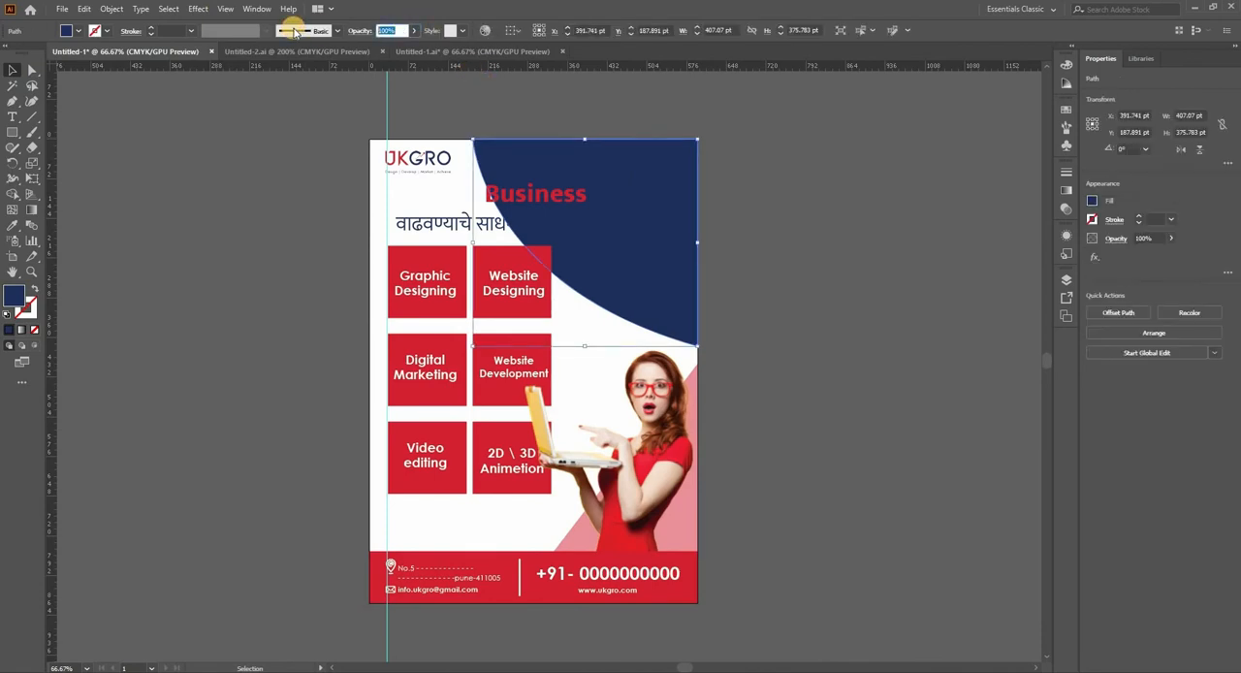
text(5)
key(Return)
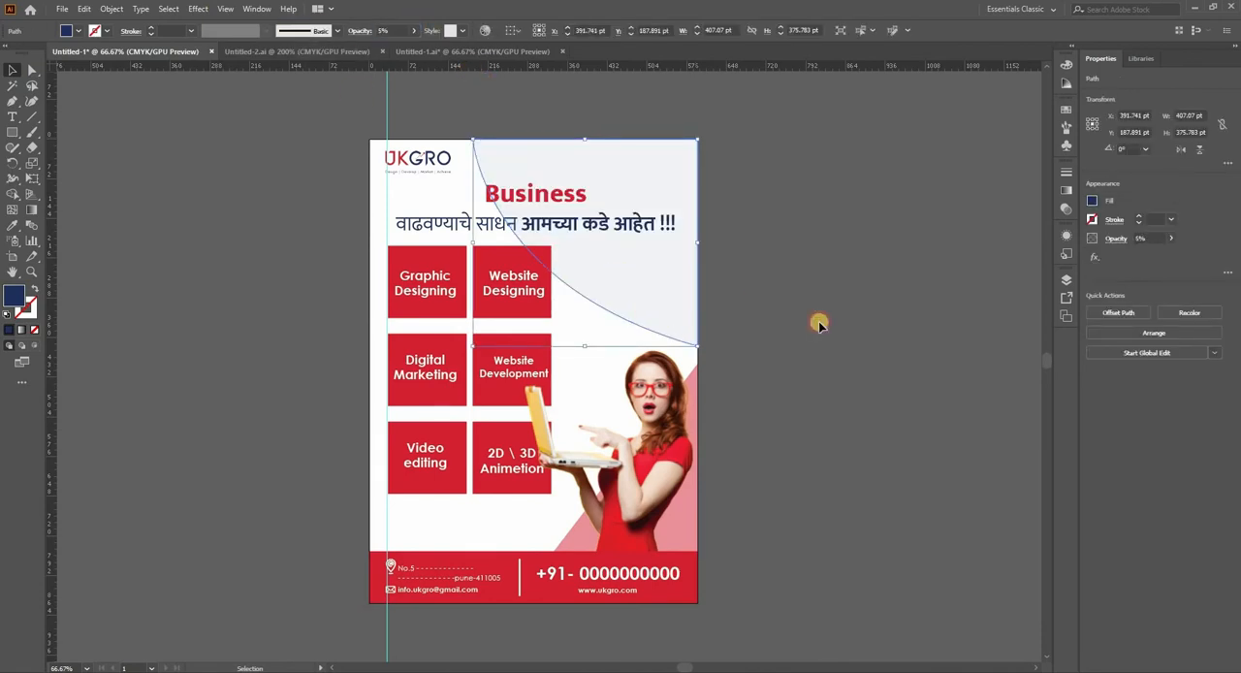
click(781, 294)
Step: Scale down the pale corner shape from its lower-left corner, keeping it against the page's upper-right corner
drag(766, 296, 666, 360)
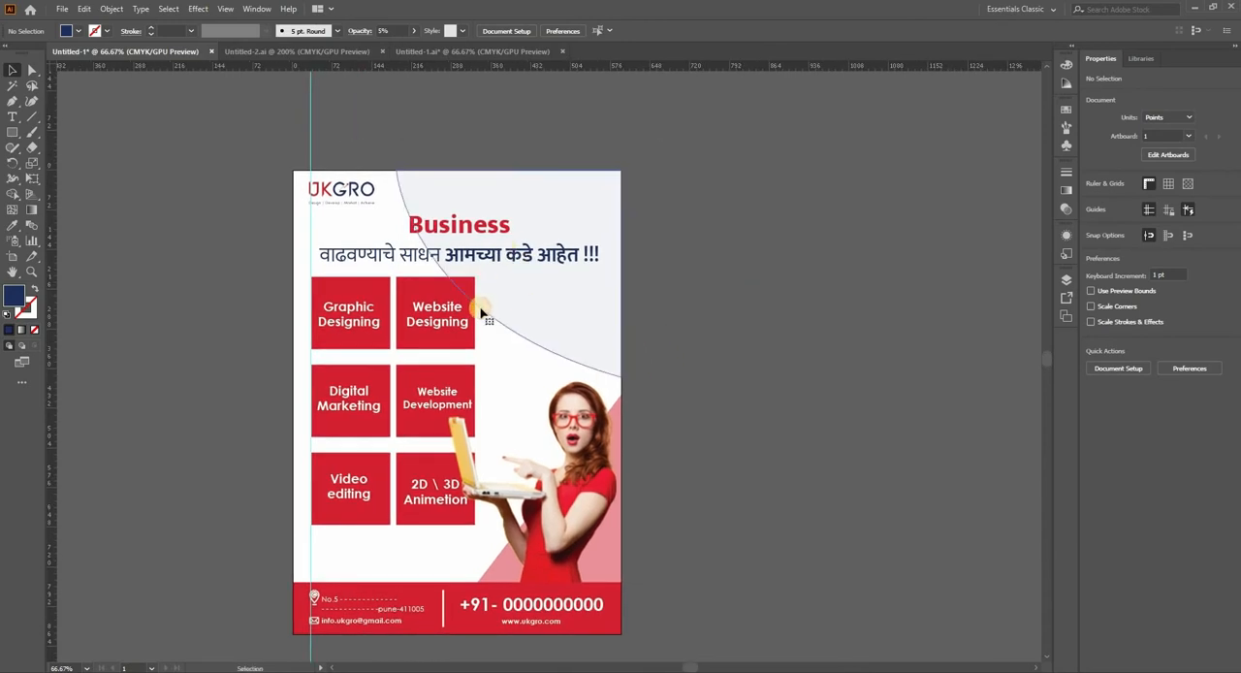
click(484, 312)
drag(400, 374, 425, 340)
click(787, 246)
drag(671, 342, 705, 309)
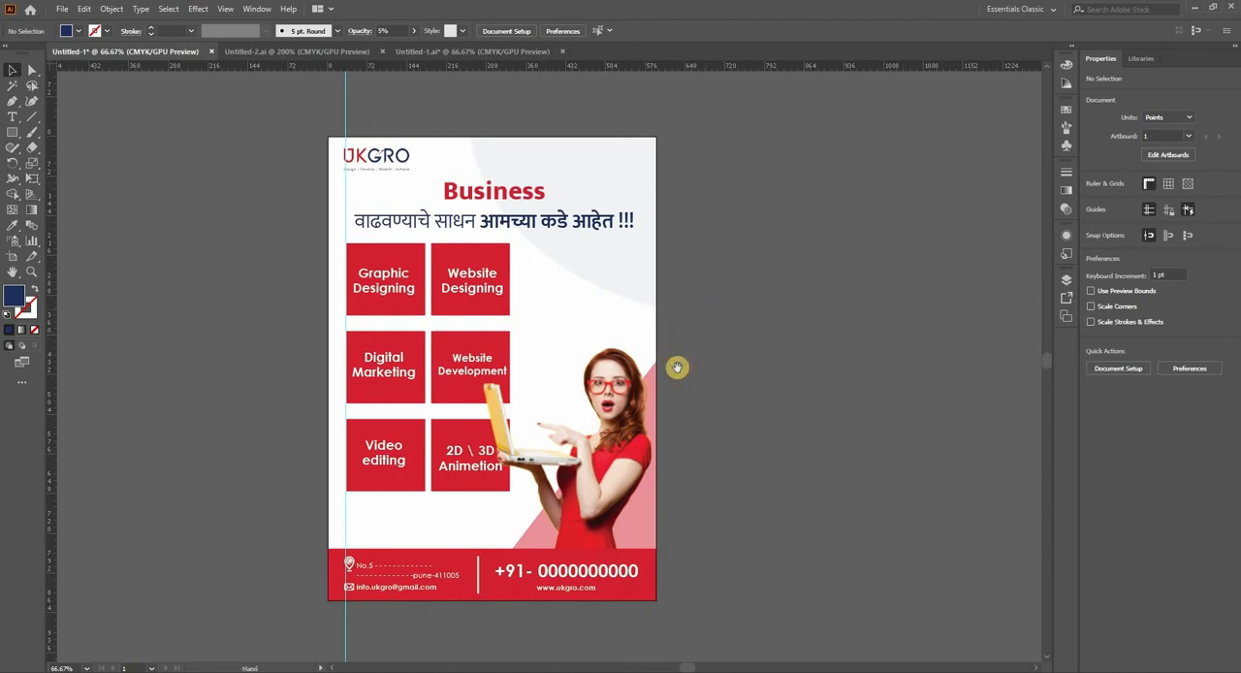
drag(678, 368, 666, 387)
drag(476, 336, 444, 308)
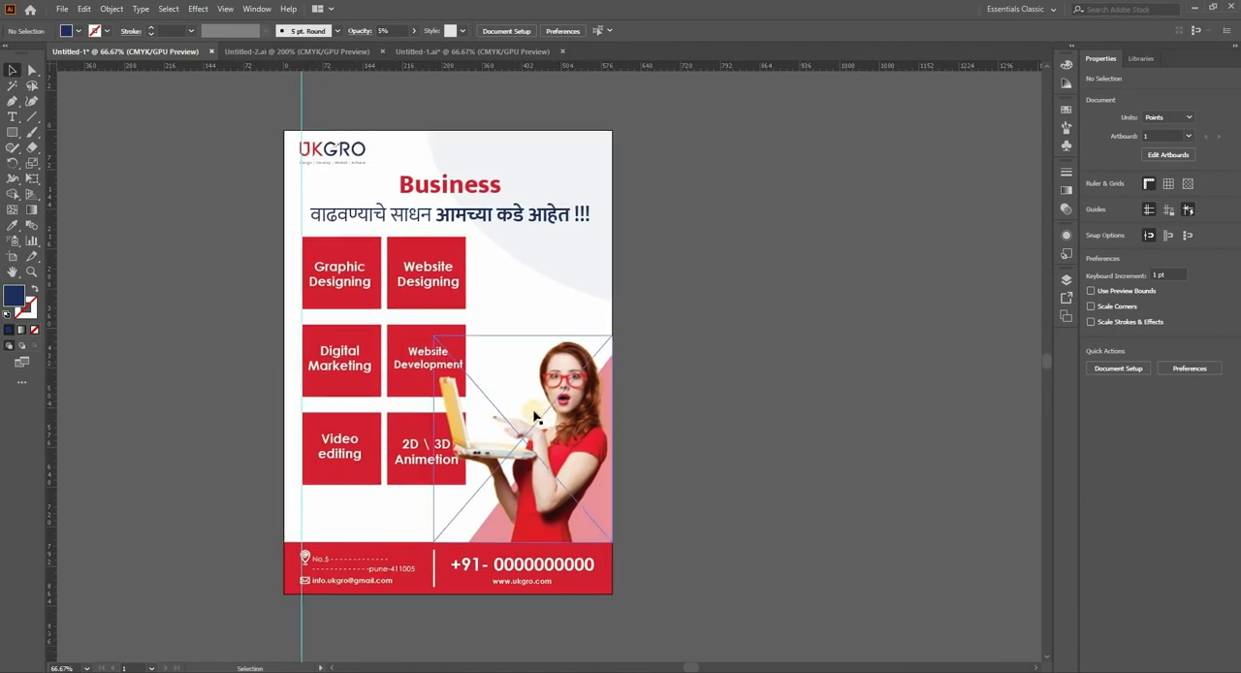
key(ctrl+minus)
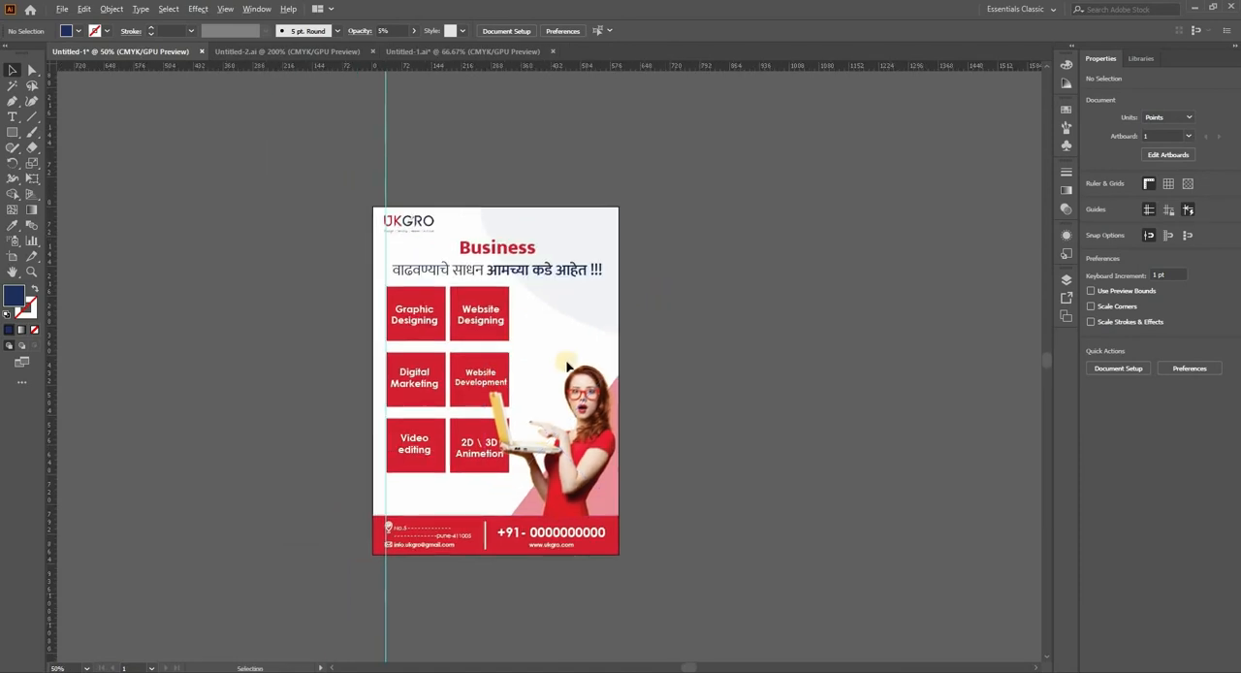
key(ctrl+plus)
scroll(543, 354, down, 1)
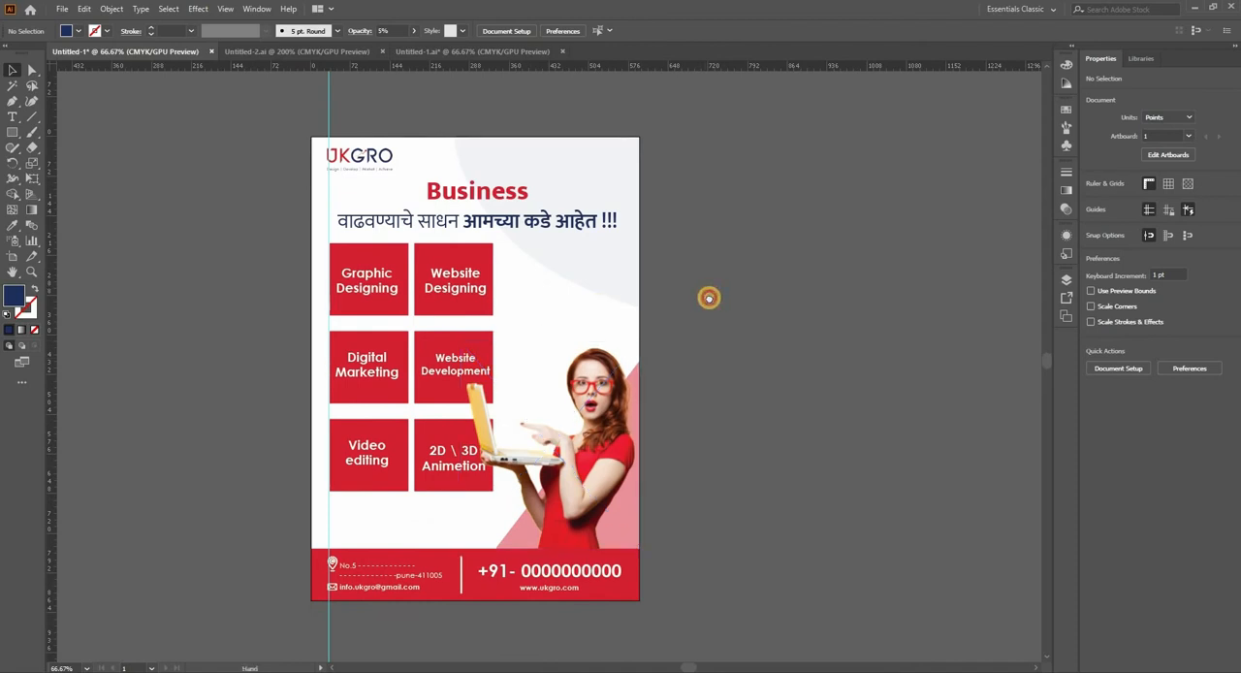
scroll(706, 293, up, 1)
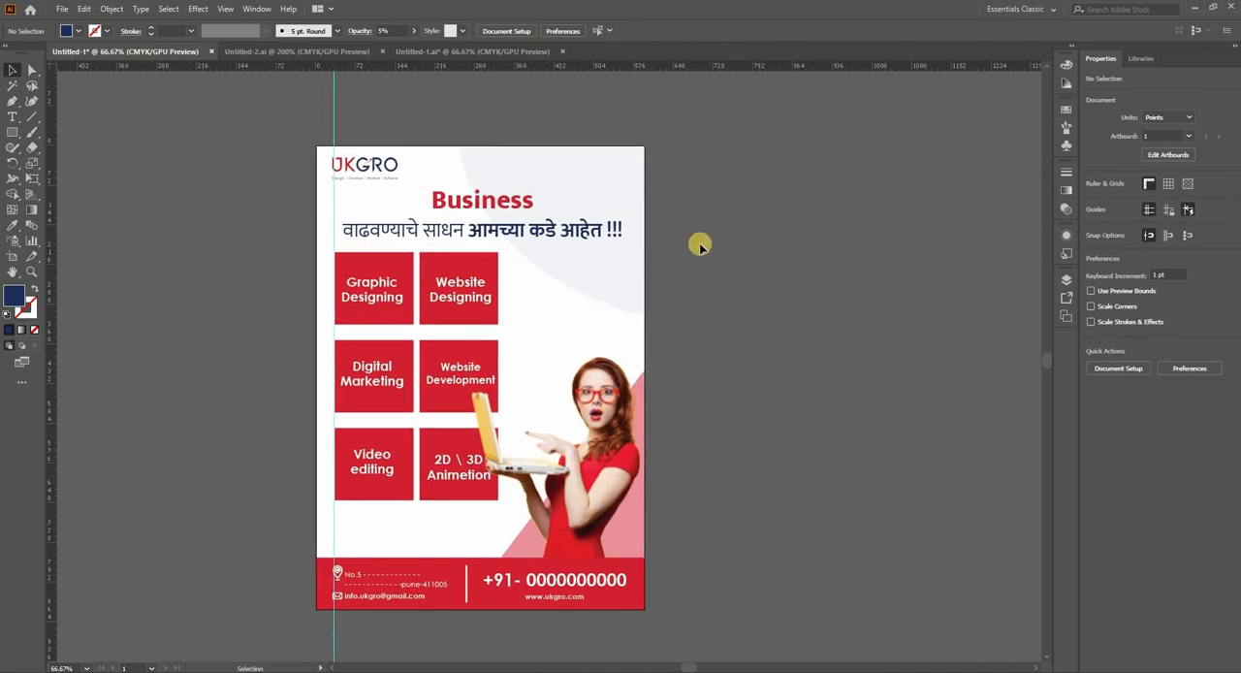
Step: Draw a vertical line about 14.3 pt long with the Pen tool, rising from the page's upper-left corner
click(12, 100)
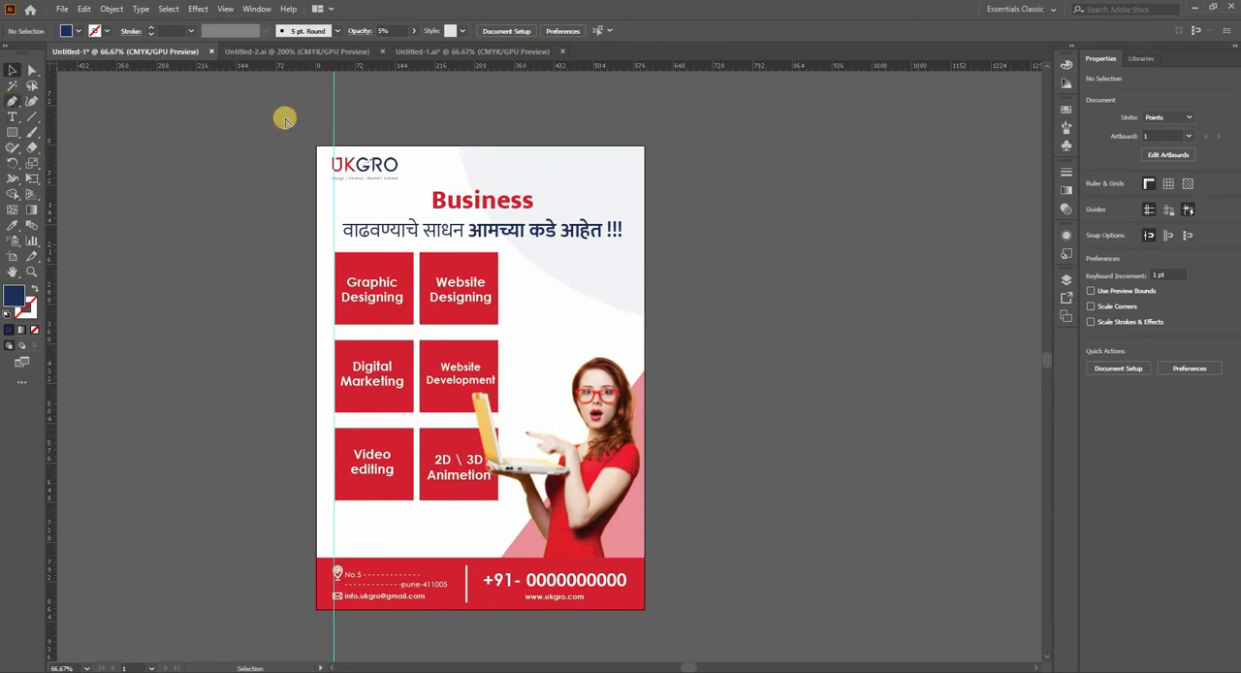
scroll(308, 129, up, 2)
click(332, 152)
click(12, 71)
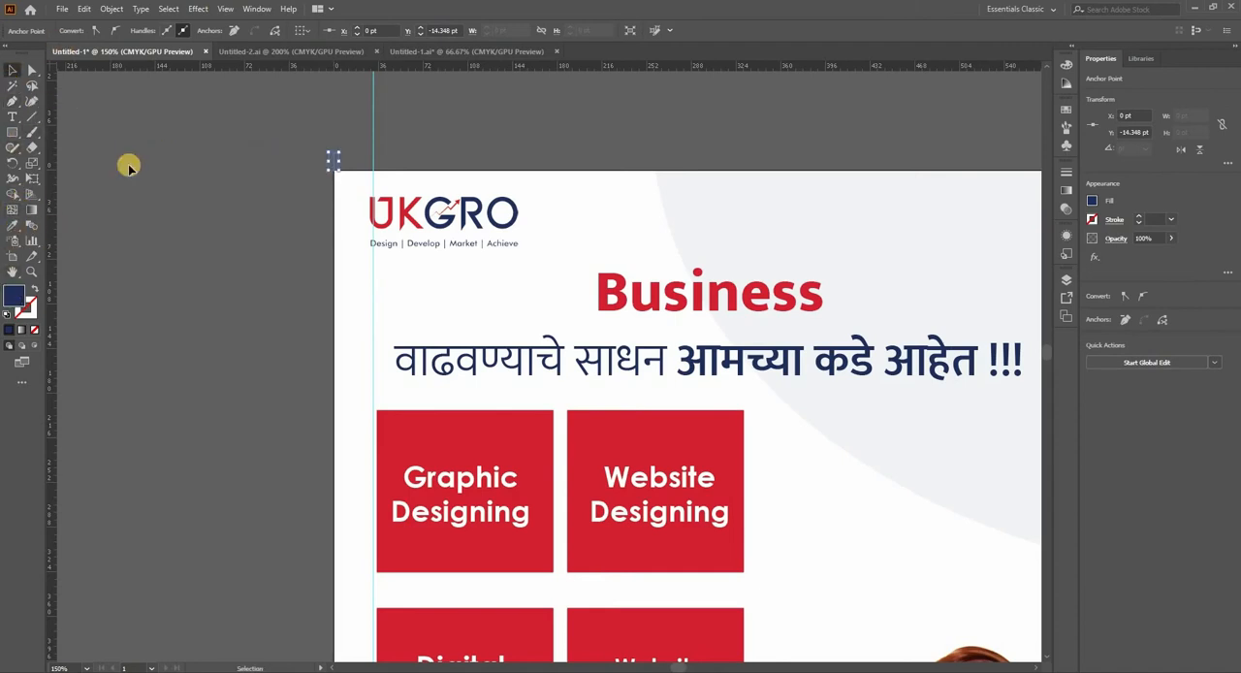
Step: Give the short vertical line above the page's upper-left corner a 1 pt black stroke
click(319, 144)
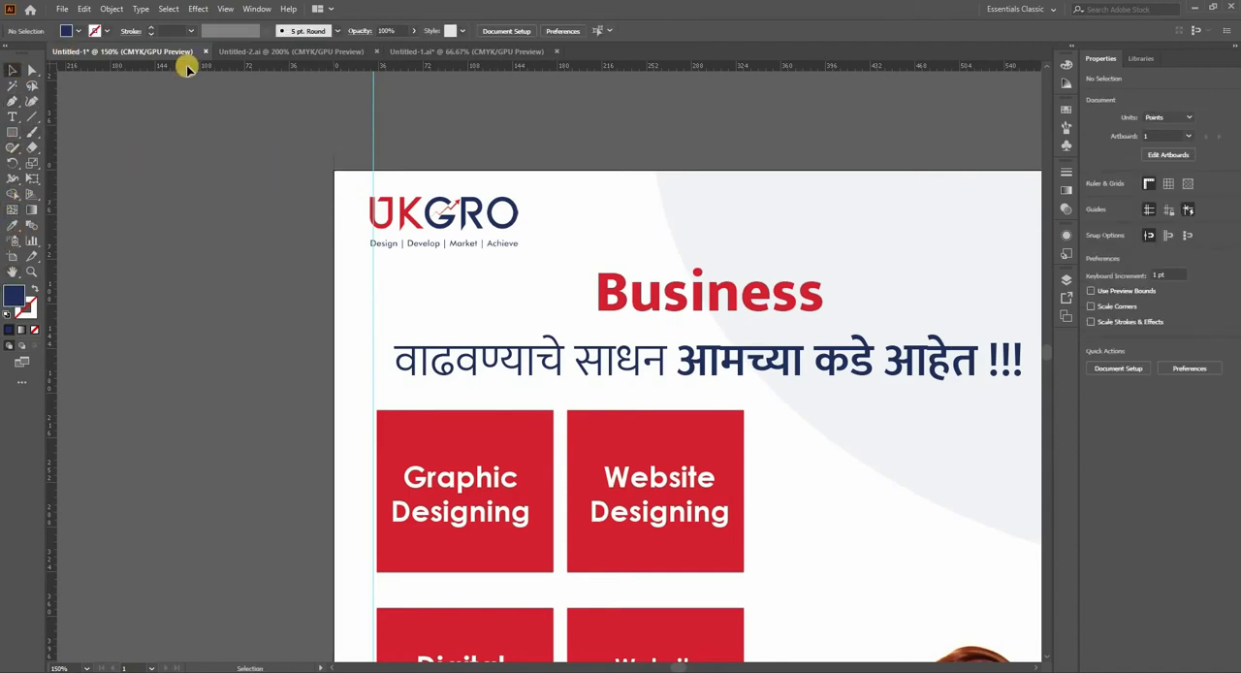
key(ctrl+a)
click(67, 32)
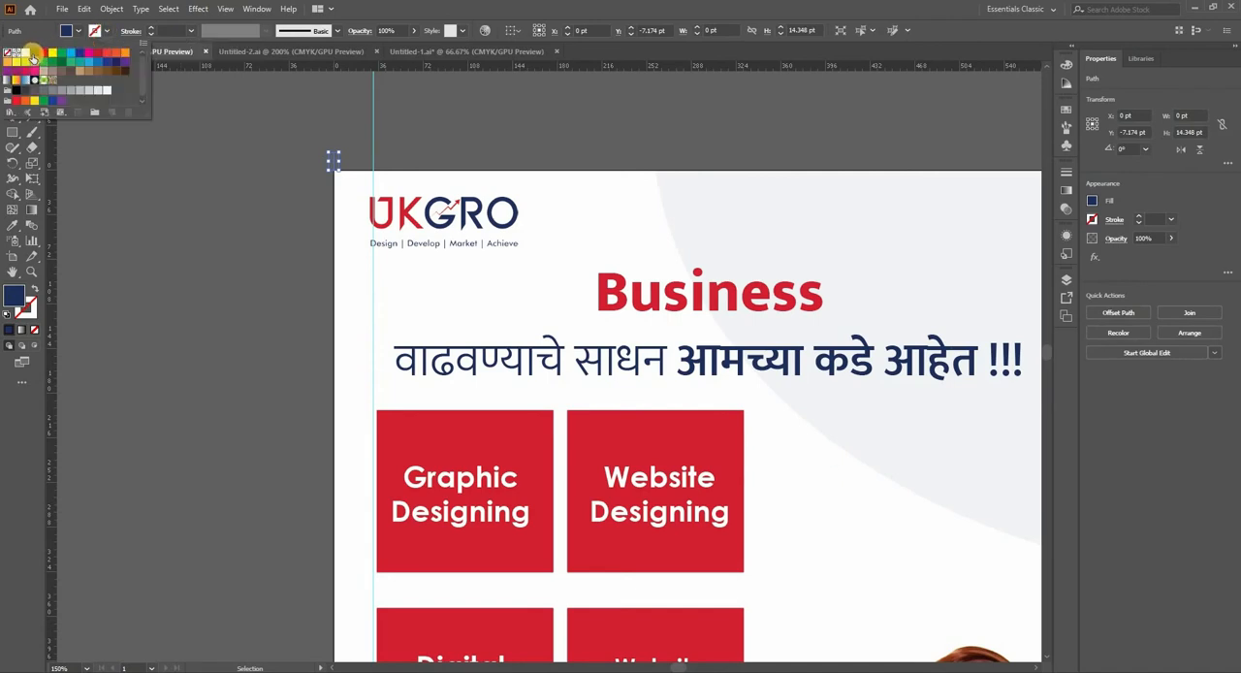
click(211, 179)
scroll(317, 170, up, 2)
click(258, 149)
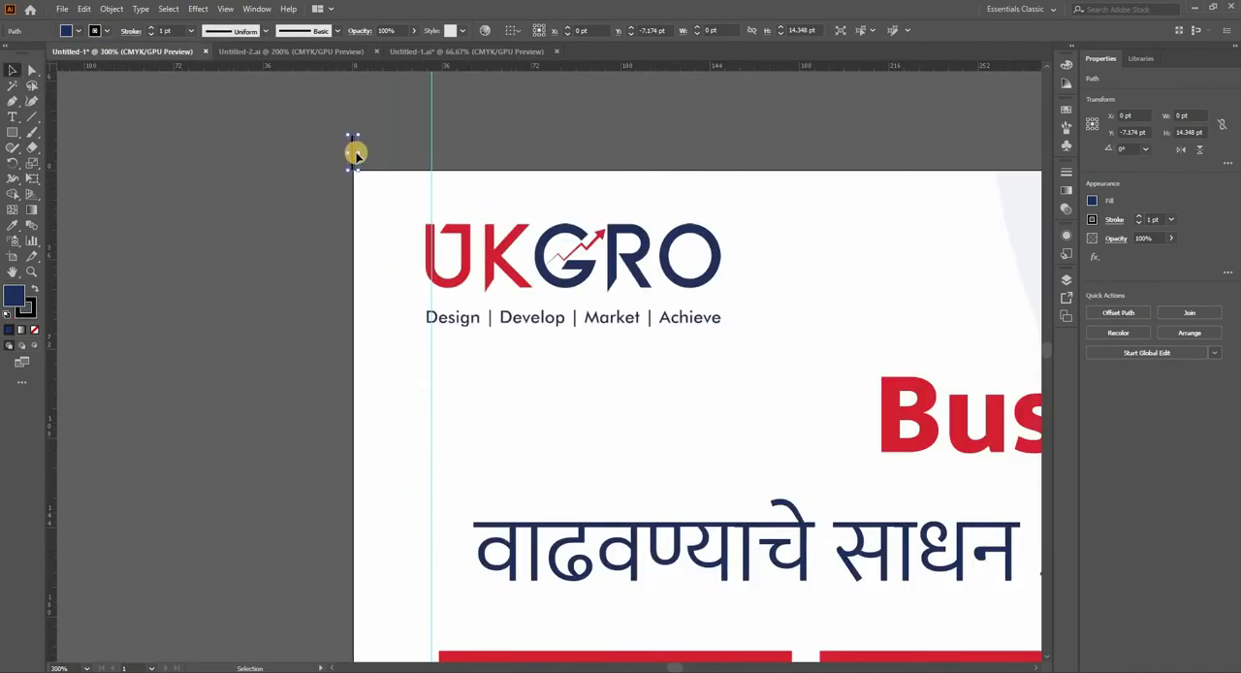
Step: Add a horizontal rotated copy of the line meeting the page's upper-left corner, and group both lines as a corner mark
click(355, 147)
drag(332, 154, 365, 144)
scroll(341, 178, up, 3)
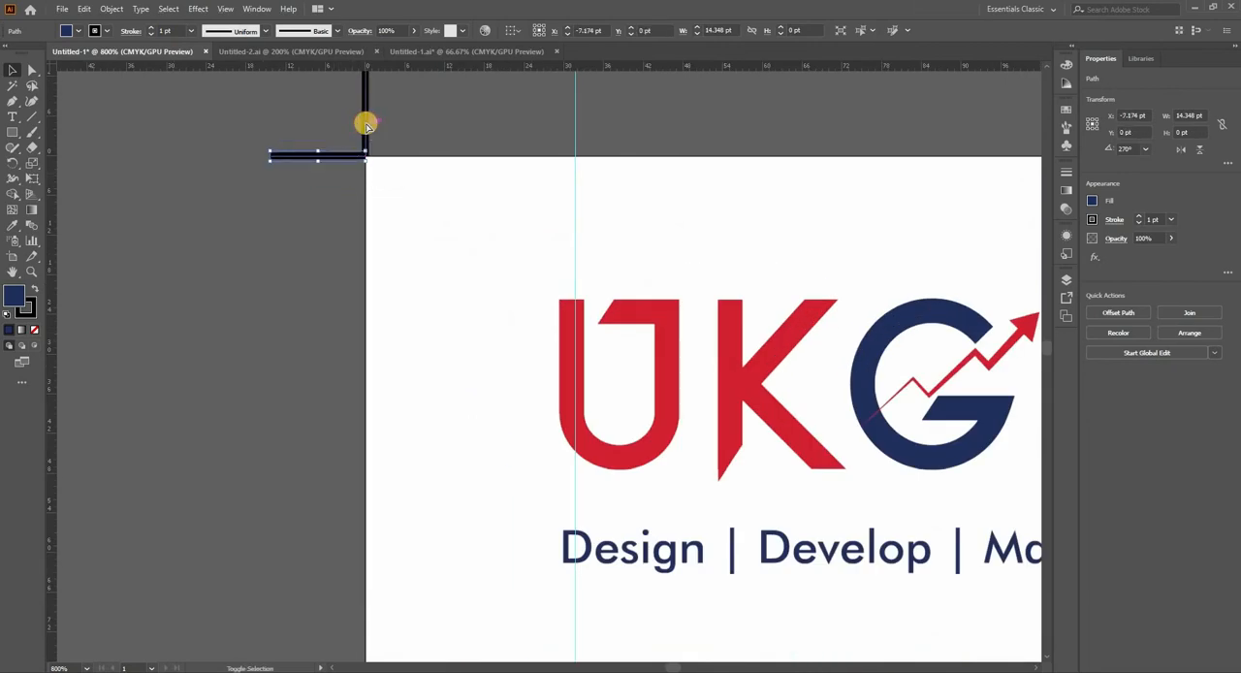
shift+click(365, 125)
key(ctrl+g)
scroll(357, 144, down, 4)
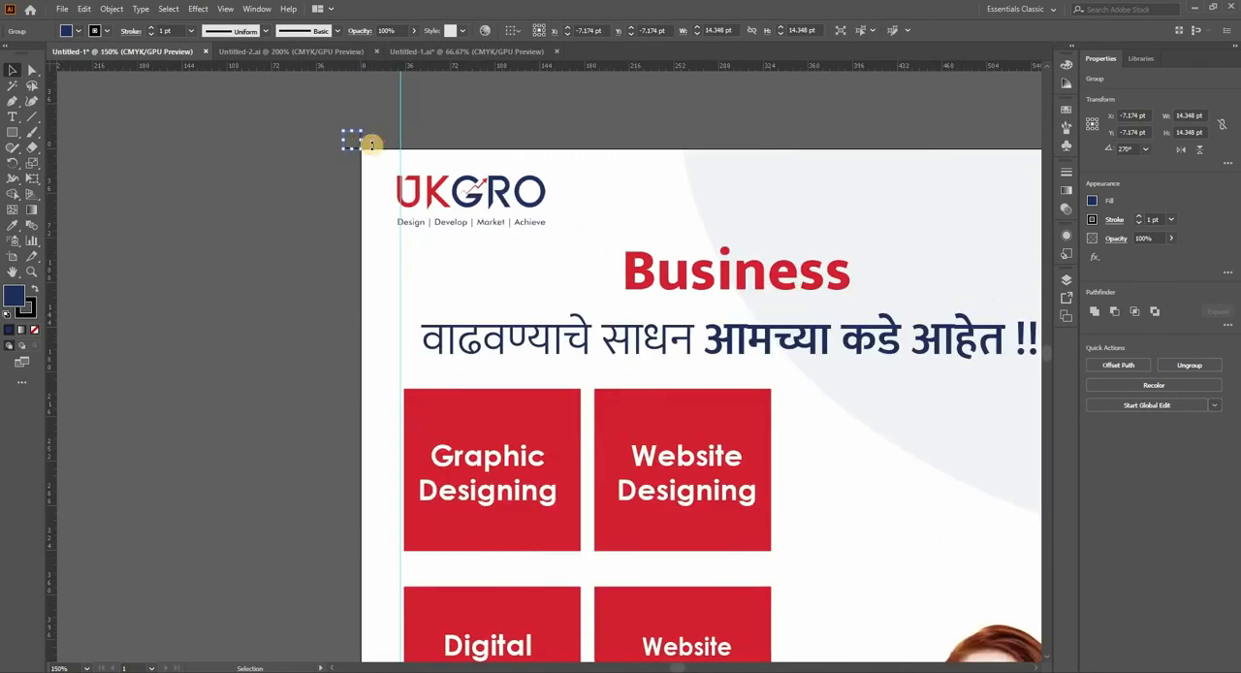
Step: Copy the grouped corner mark across to the page's upper-right corner
drag(369, 191, 859, 167)
scroll(89, 161, up, 3)
scroll(859, 168, down, 4)
drag(859, 168, 359, 226)
drag(364, 227, 774, 264)
key(shift+Right)
key(shift+Right)
key(shift+Right)
key(shift+Right)
key(shift+Right)
key(shift+Right)
key(shift+Right)
key(shift+Right)
scroll(685, 222, up, 7)
Step: Reflect the copied corner mark across the vertical axis and align it with the page's upper-right corner
right_click(467, 264)
click(526, 412)
click(628, 457)
click(927, 379)
click(1006, 407)
scroll(308, 346, up, 3)
drag(370, 276, 603, 276)
scroll(673, 416, down, 10)
Step: Copy both upper corner marks down to the page's bottom edge
drag(673, 416, 693, 180)
shift+click(198, 168)
drag(197, 168, 191, 541)
drag(297, 552, 303, 74)
key(shift+Down)
key(shift+Down)
key(shift+Down)
key(shift+Down)
key(shift+Down)
key(shift+Down)
key(shift+Down)
key(shift+Down)
key(shift+Down)
key(shift+Down)
key(shift+Down)
key(shift+Down)
key(shift+Down)
key(shift+Down)
key(shift+Down)
key(shift+Down)
key(shift+Down)
key(shift+Down)
key(shift+Down)
key(shift+Down)
scroll(683, 393, up, 7)
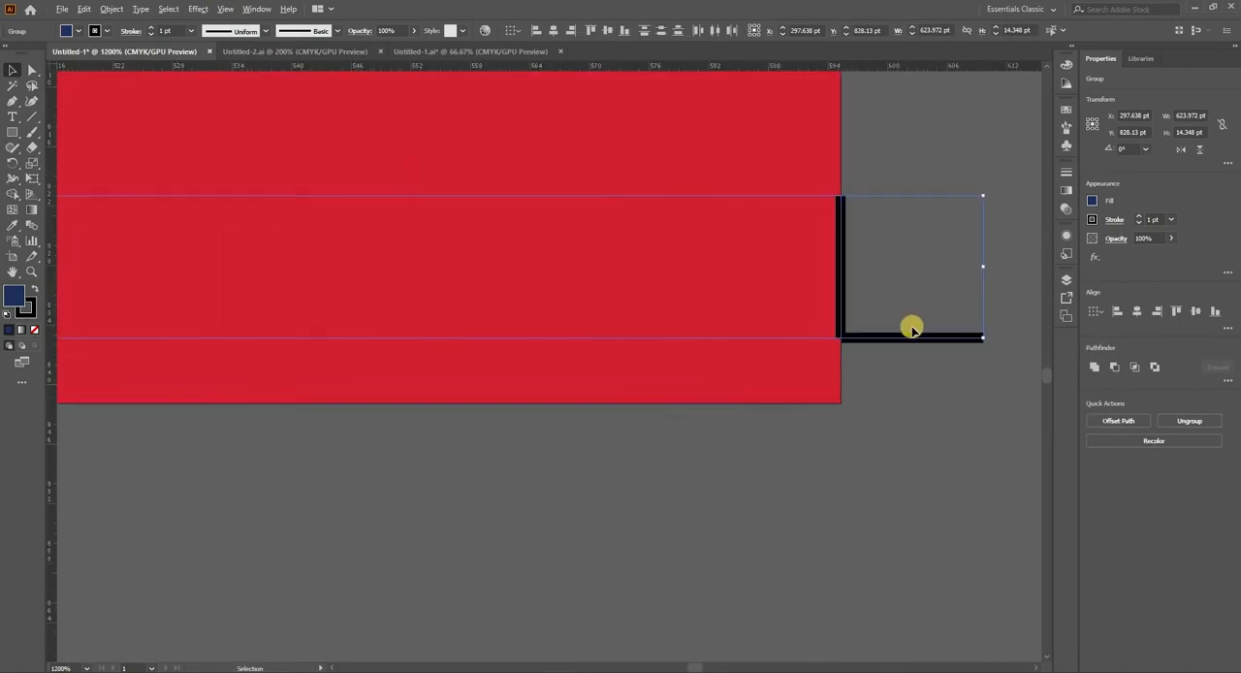
Step: Reflect the two copied marks across the horizontal axis and align them with the page's lower corners
right_click(906, 334)
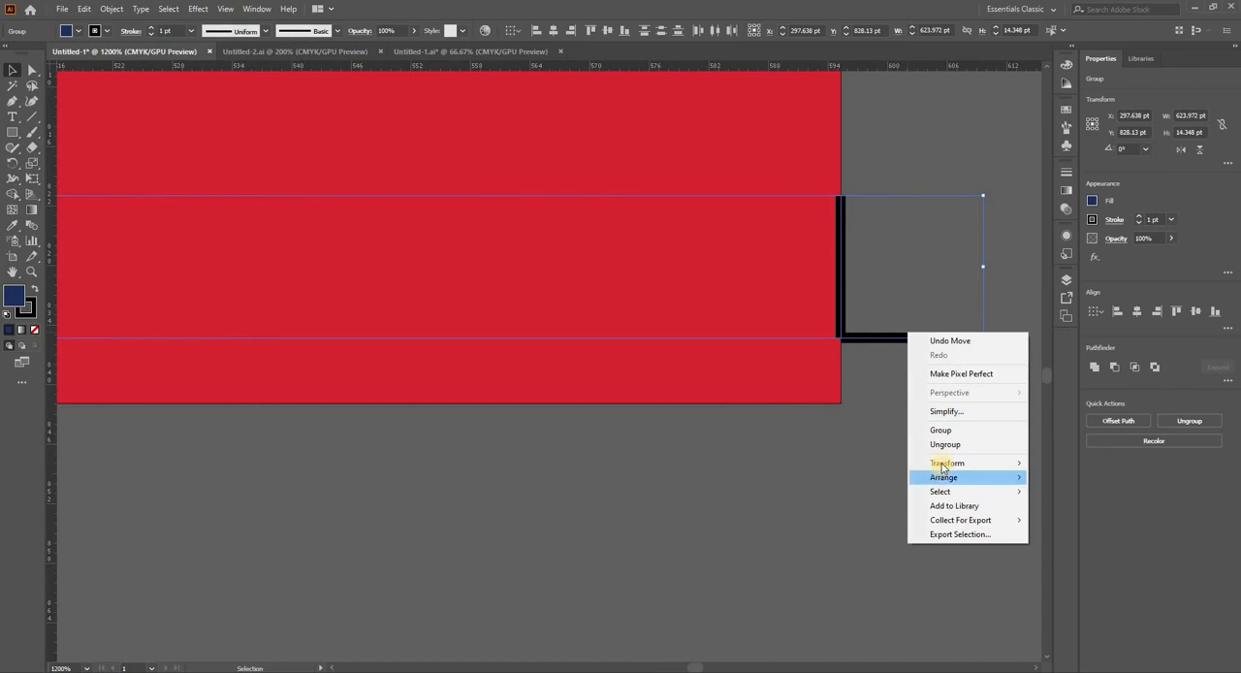
mouse_move(941, 467)
click(1049, 510)
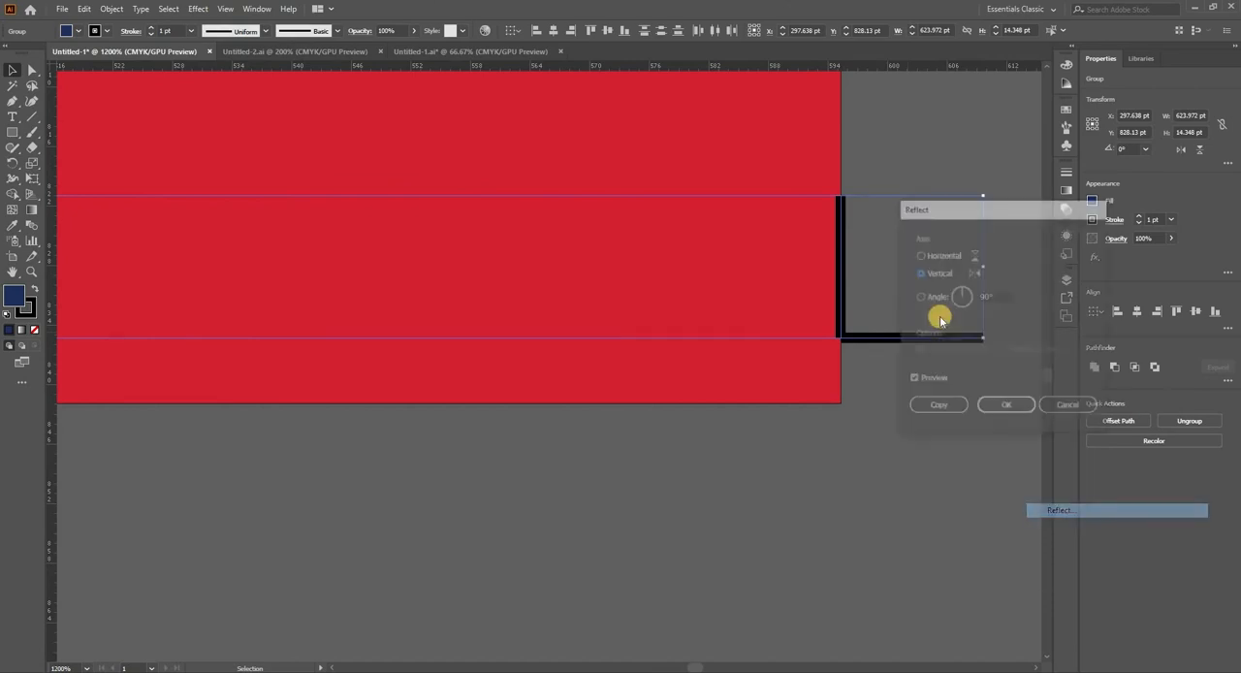
click(920, 255)
click(1004, 407)
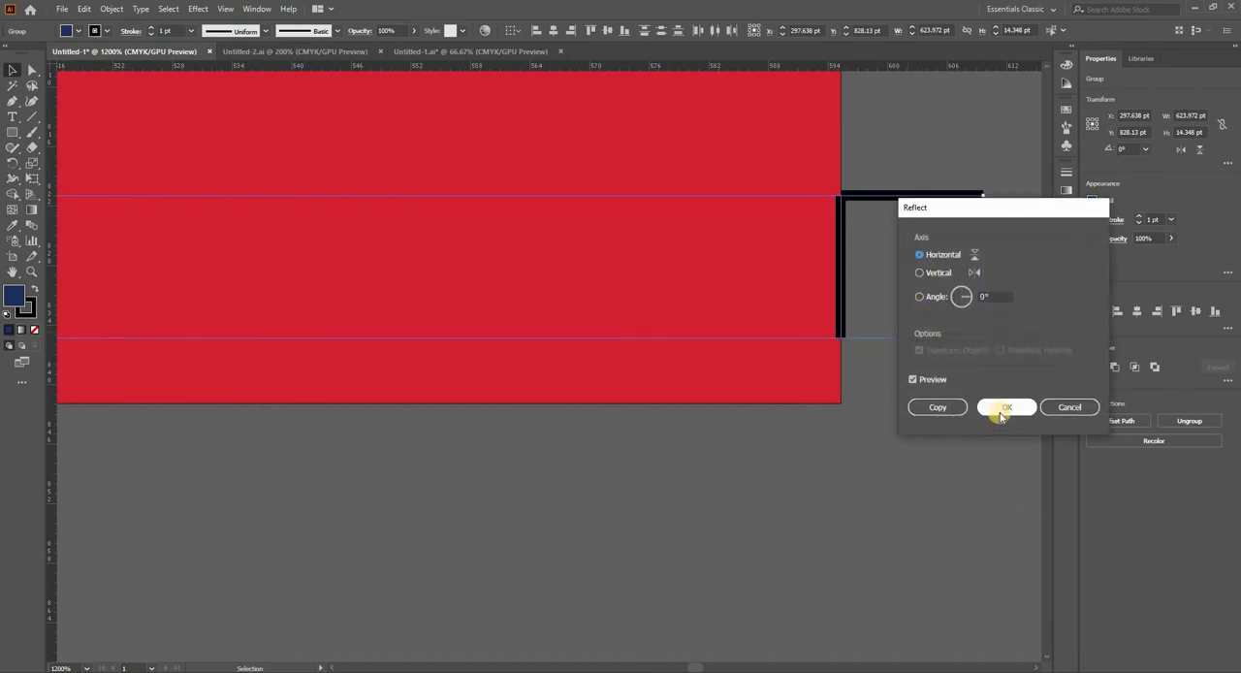
drag(890, 289, 890, 401)
scroll(890, 401, down, 10)
click(811, 370)
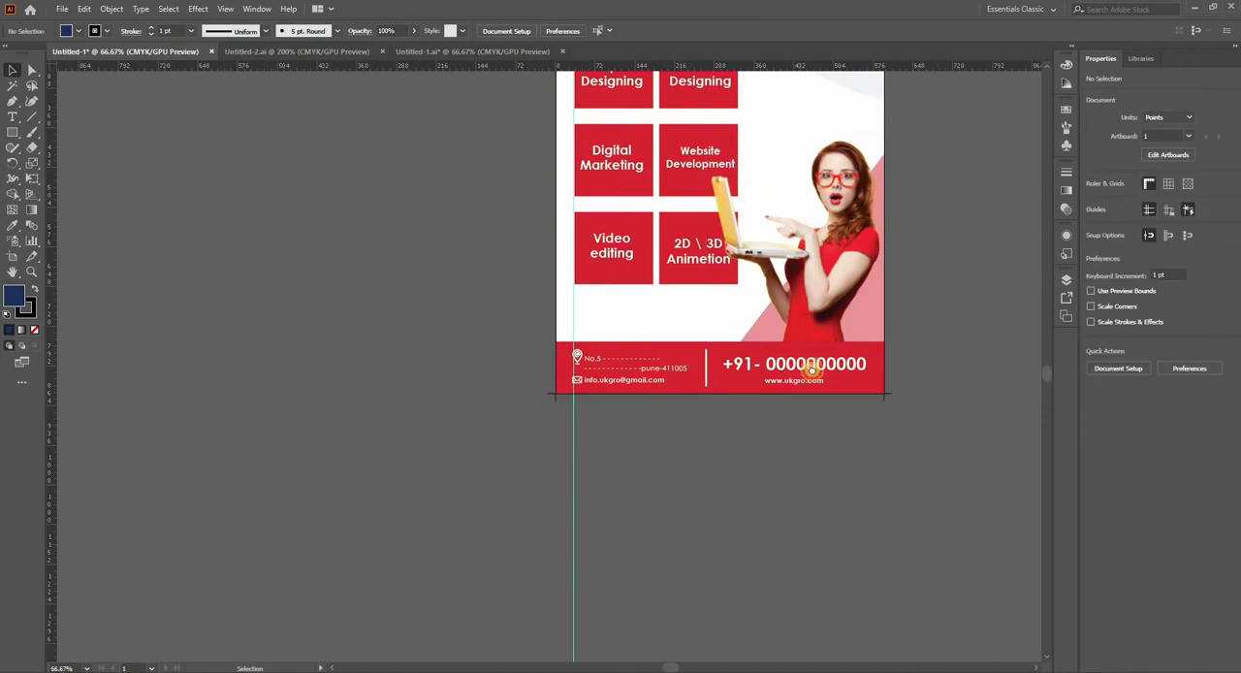
drag(811, 369, 679, 557)
mouse_move(797, 343)
mouse_down()
mouse_move(786, 349)
mouse_move(790, 327)
mouse_up()
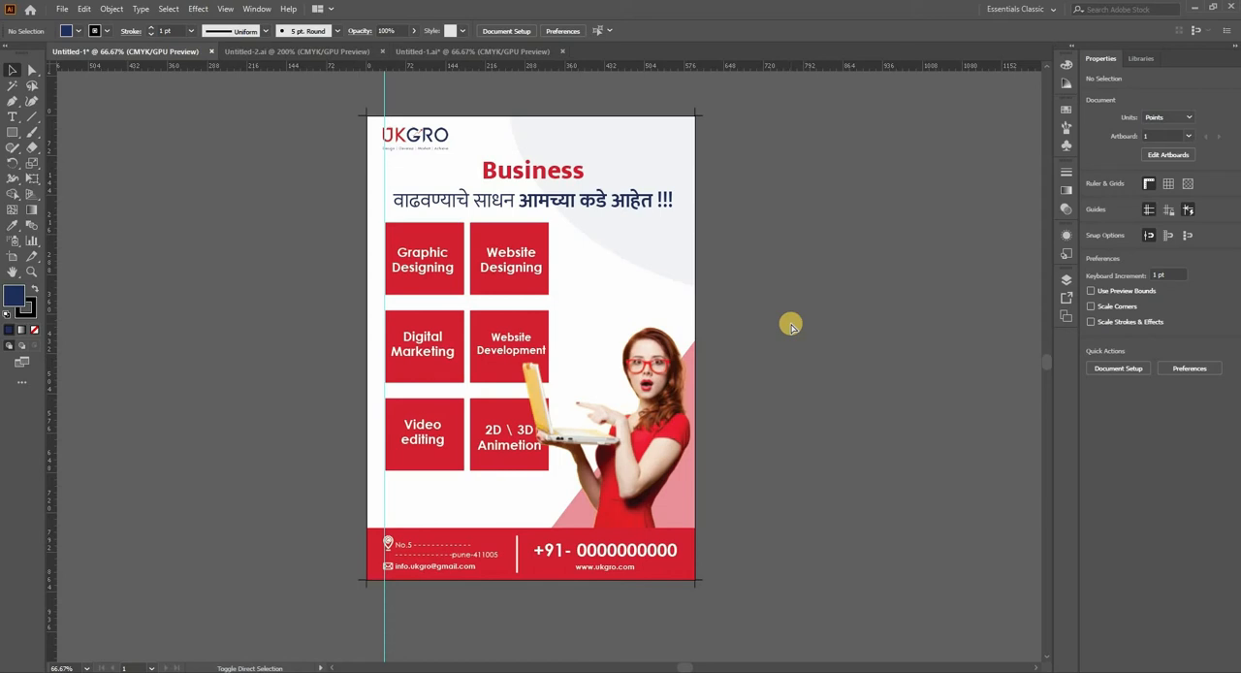
click(62, 9)
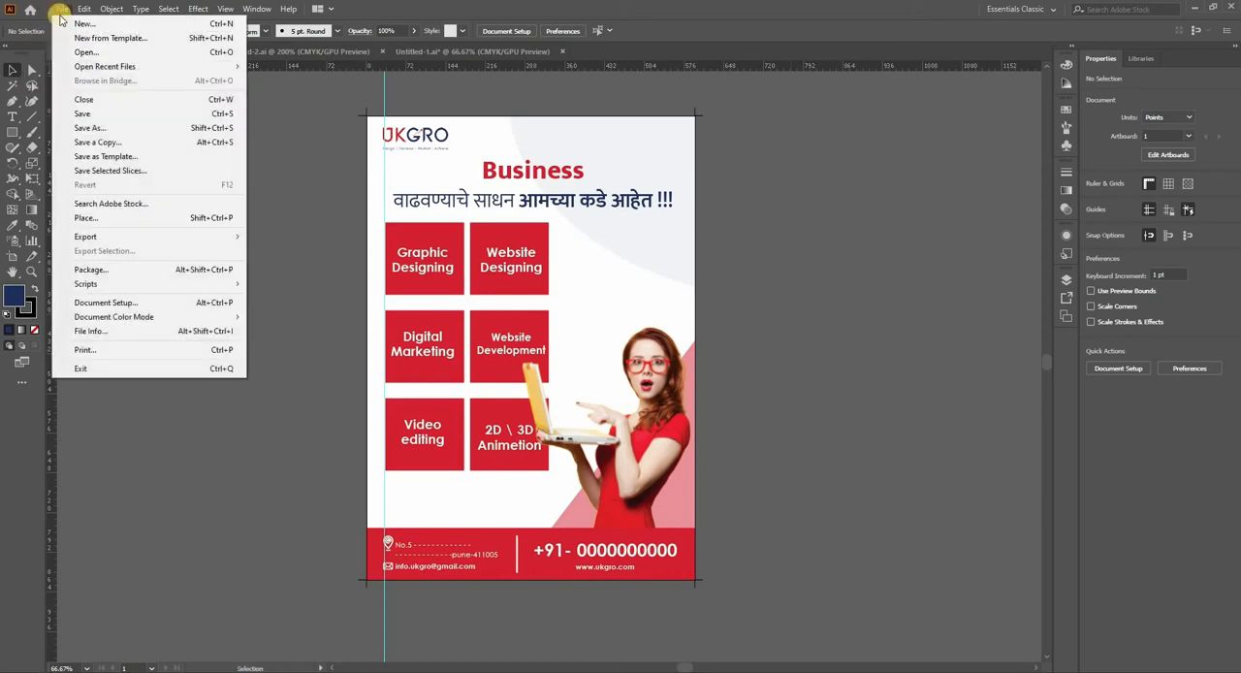
click(84, 128)
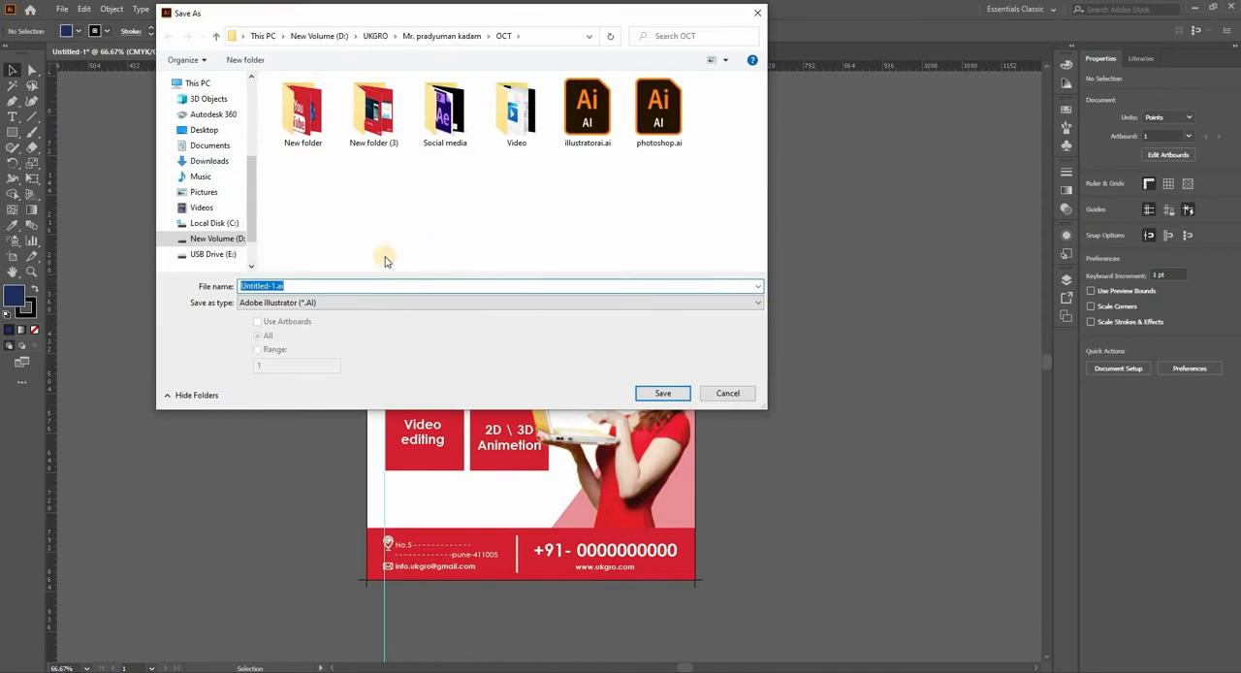
click(335, 304)
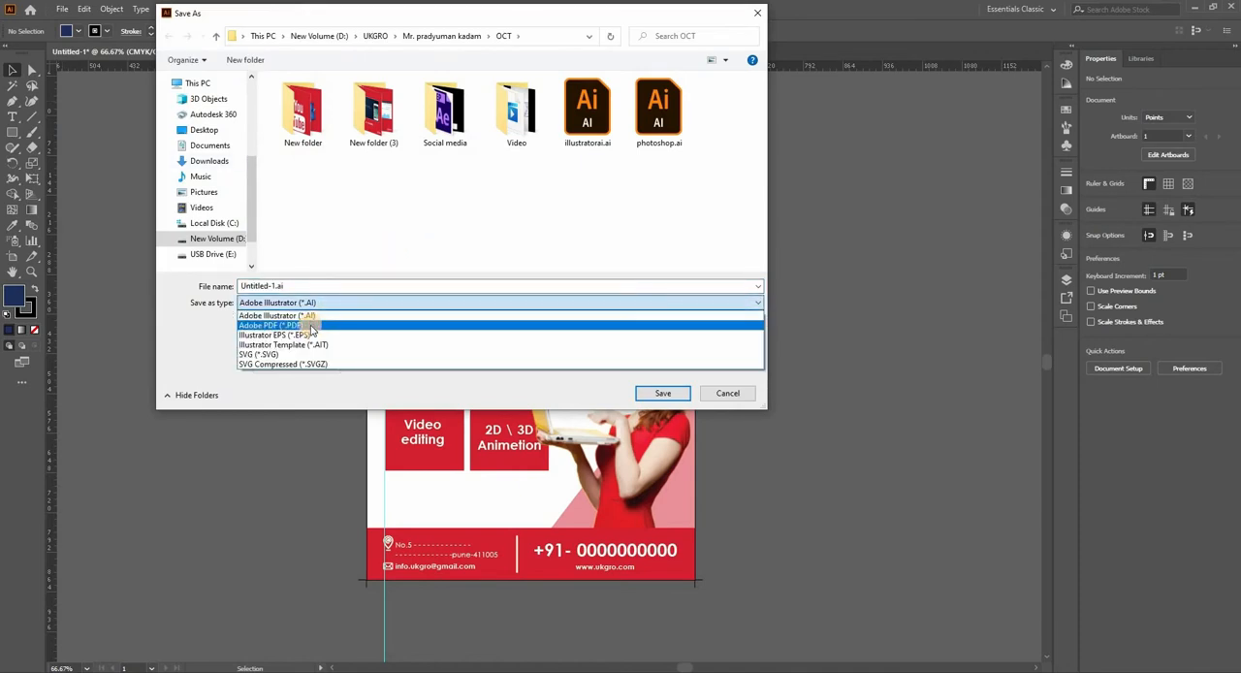
click(308, 325)
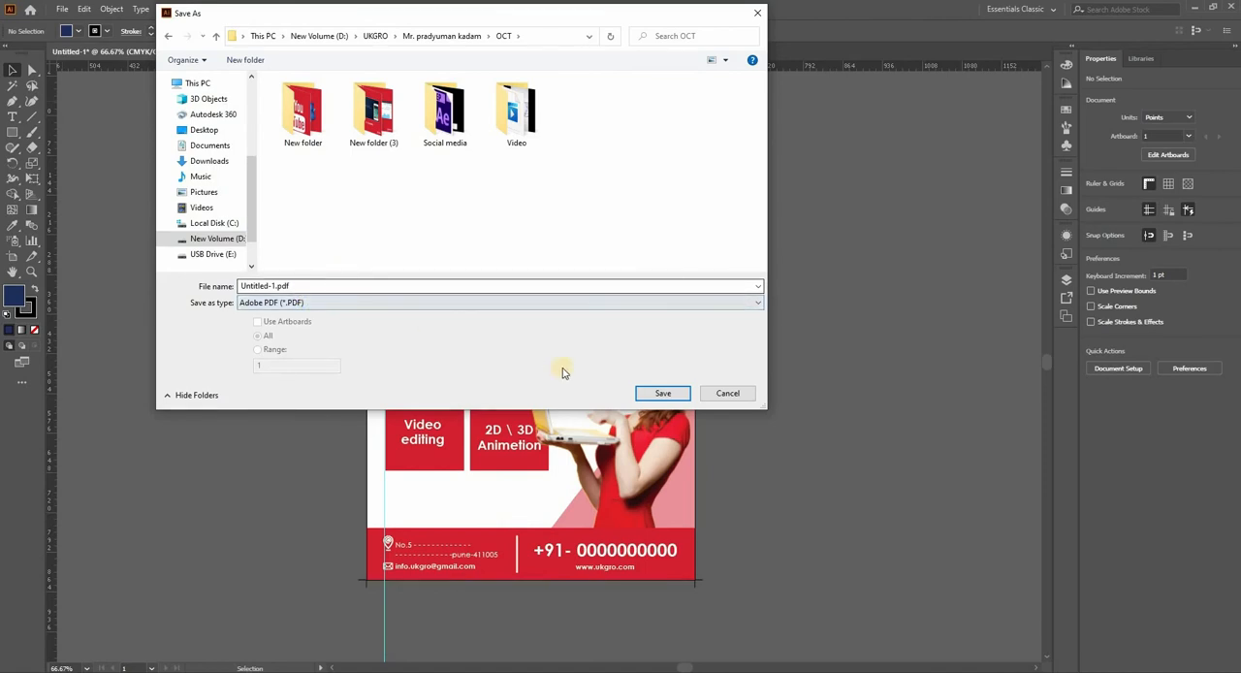
click(662, 393)
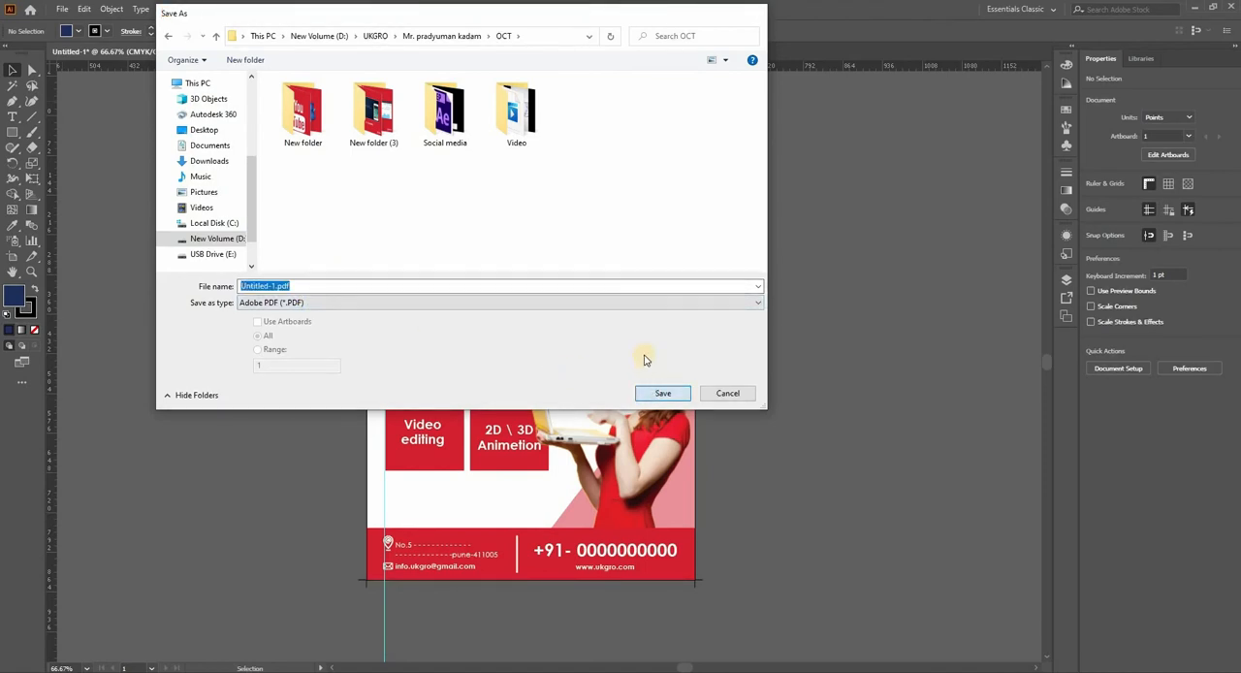
click(545, 182)
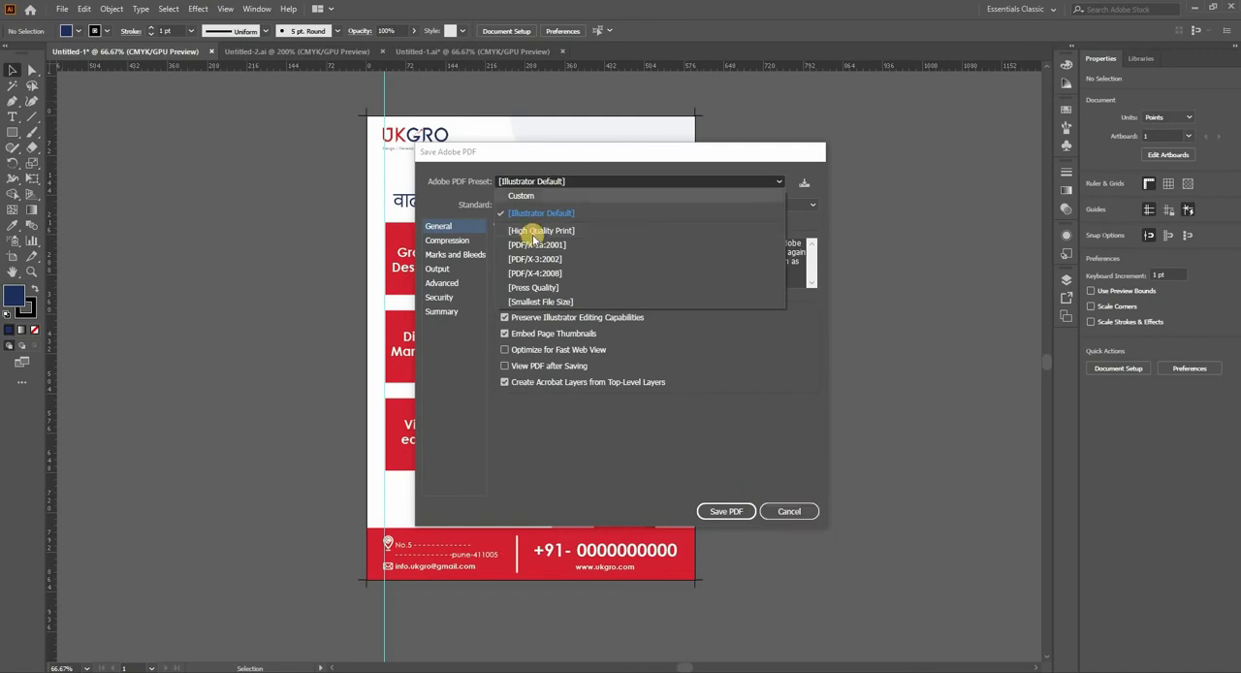
click(795, 511)
click(792, 511)
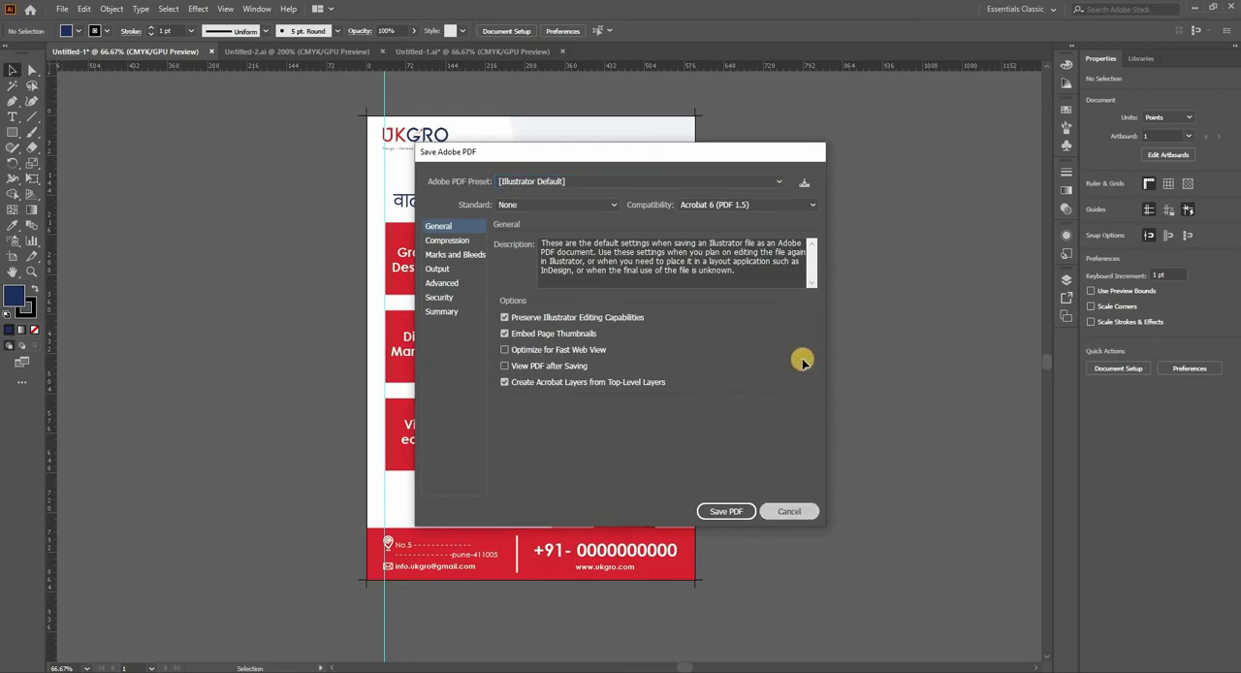
drag(781, 339, 753, 339)
Step: Select all text objects in the flyer and convert them to outlines
click(175, 8)
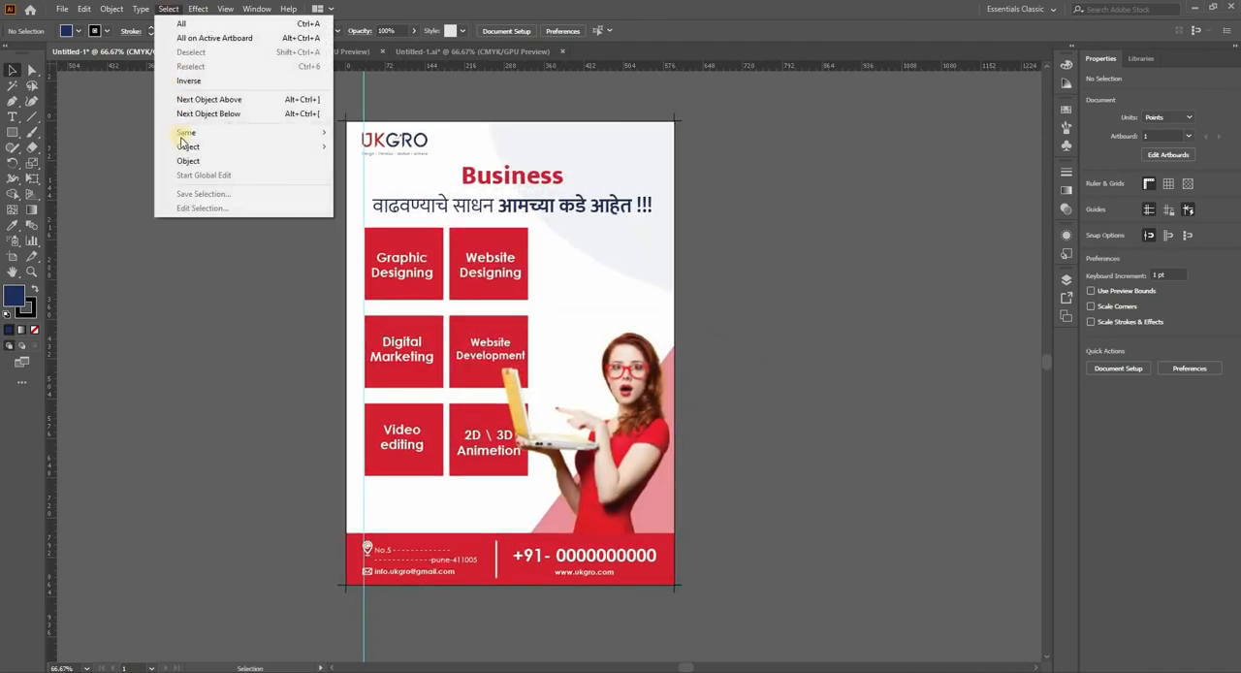
mouse_move(188, 148)
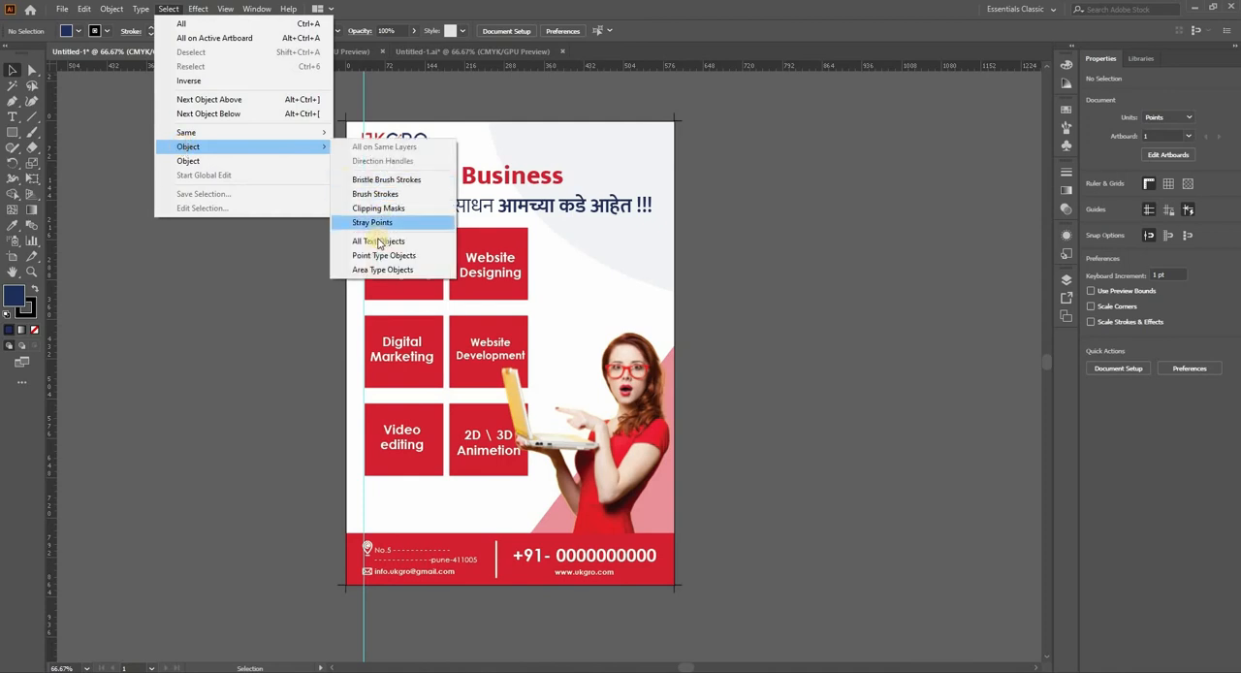
click(378, 242)
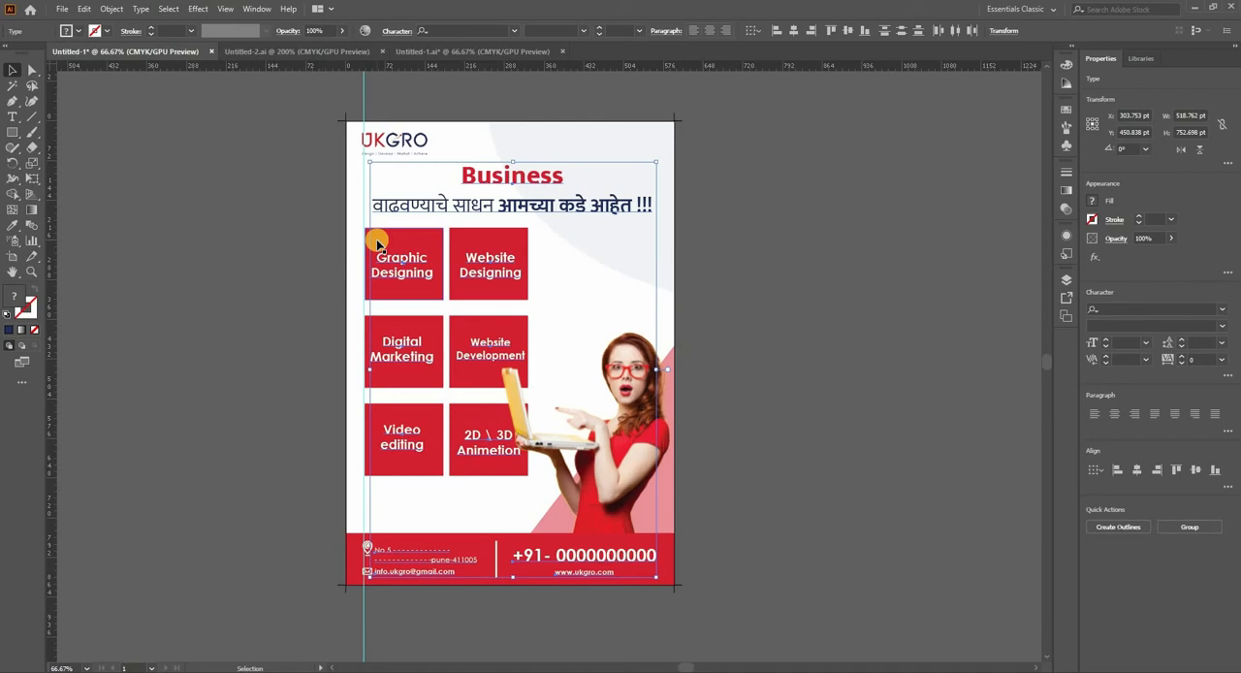
click(169, 10)
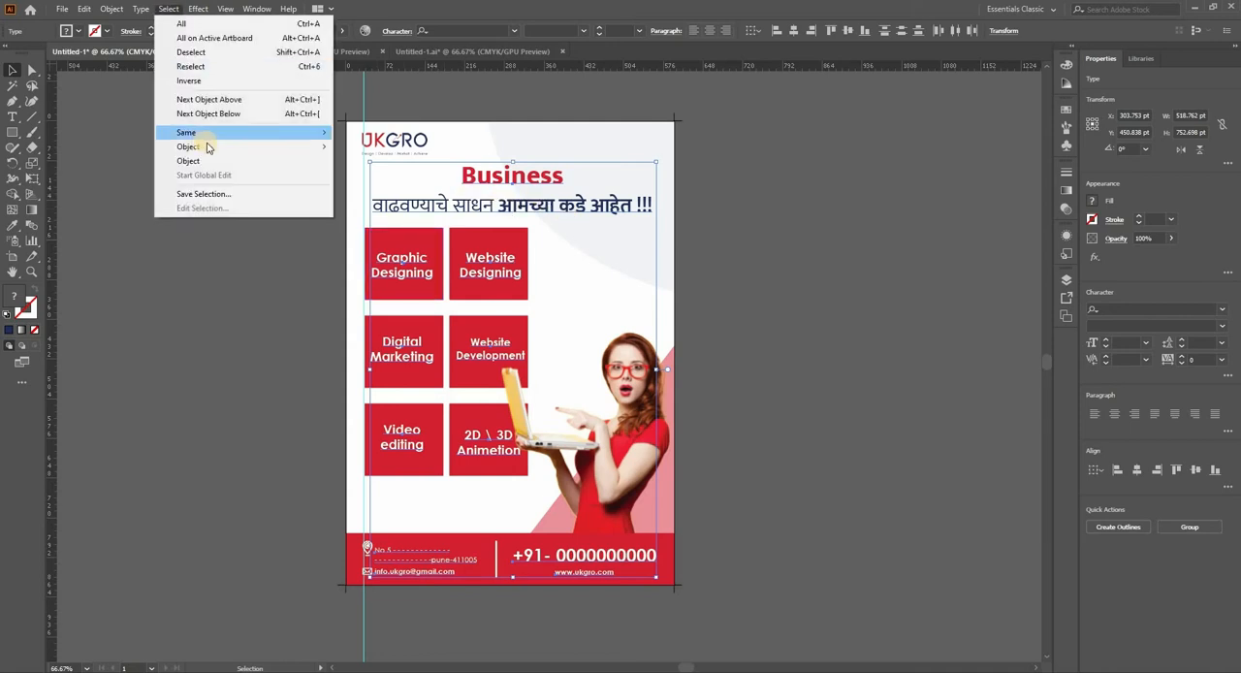
mouse_move(203, 145)
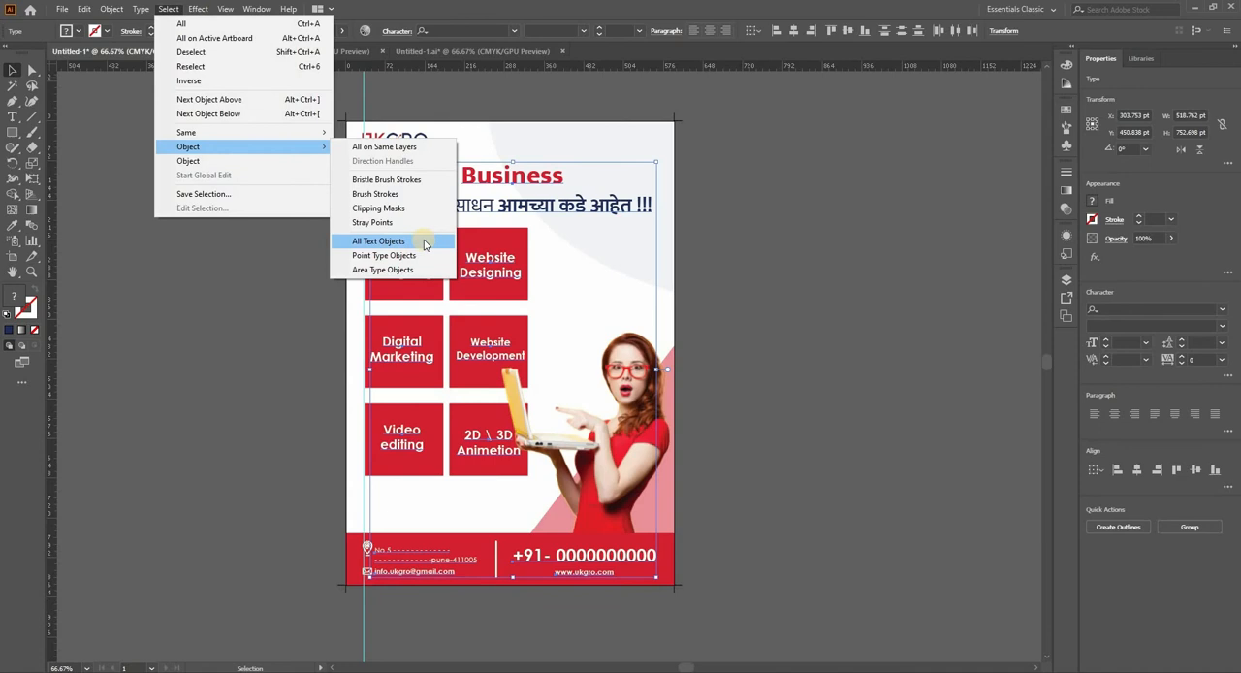
right_click(563, 206)
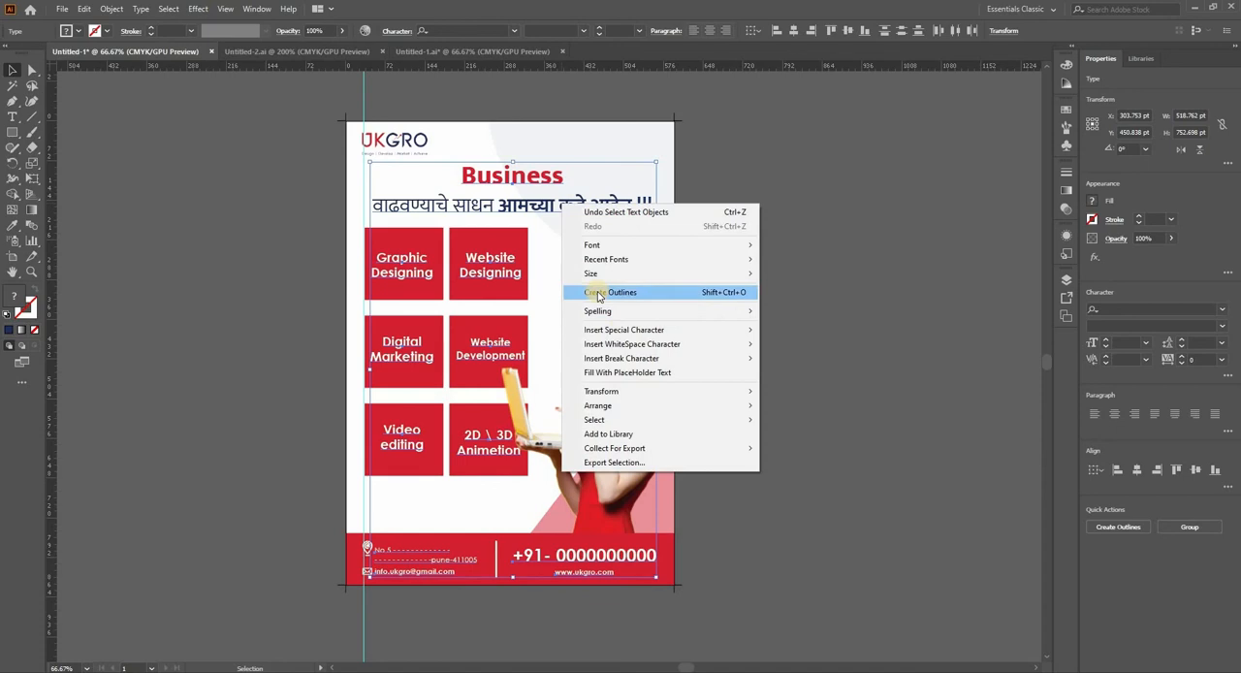
click(597, 292)
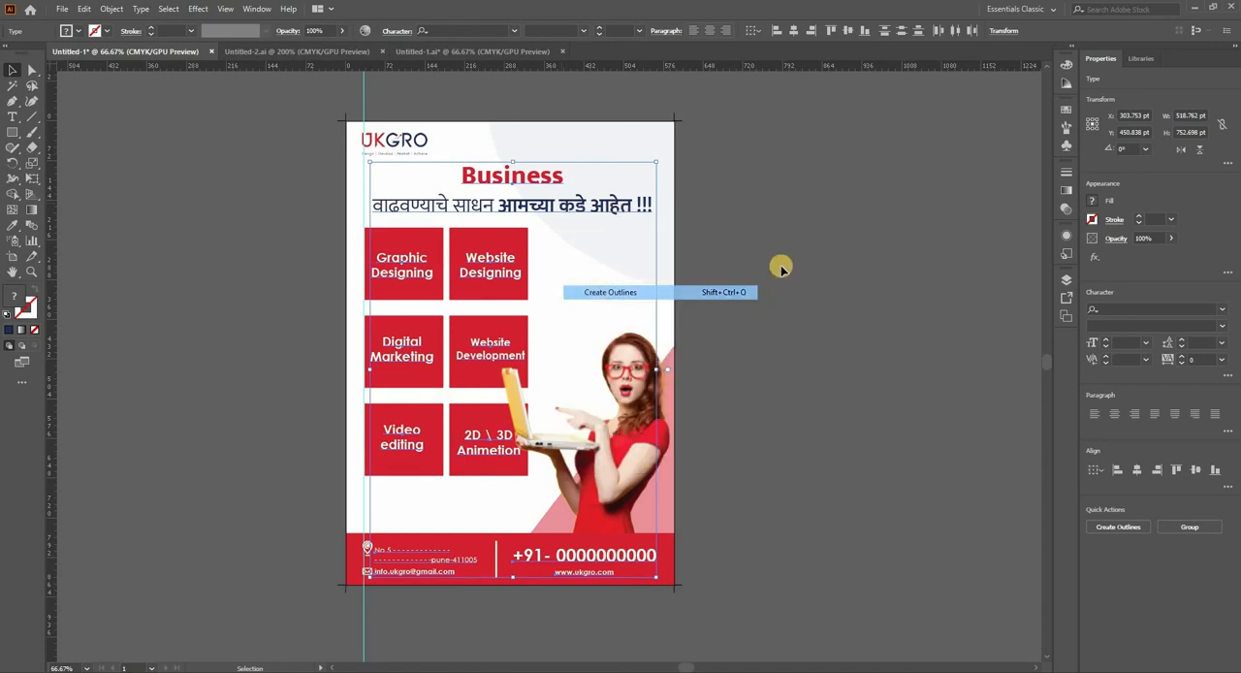
click(718, 241)
Step: Inspect the outlined Business headline and Marathi line up close and check the flyer as a whole
scroll(586, 211, up, 4)
scroll(543, 182, up, 1)
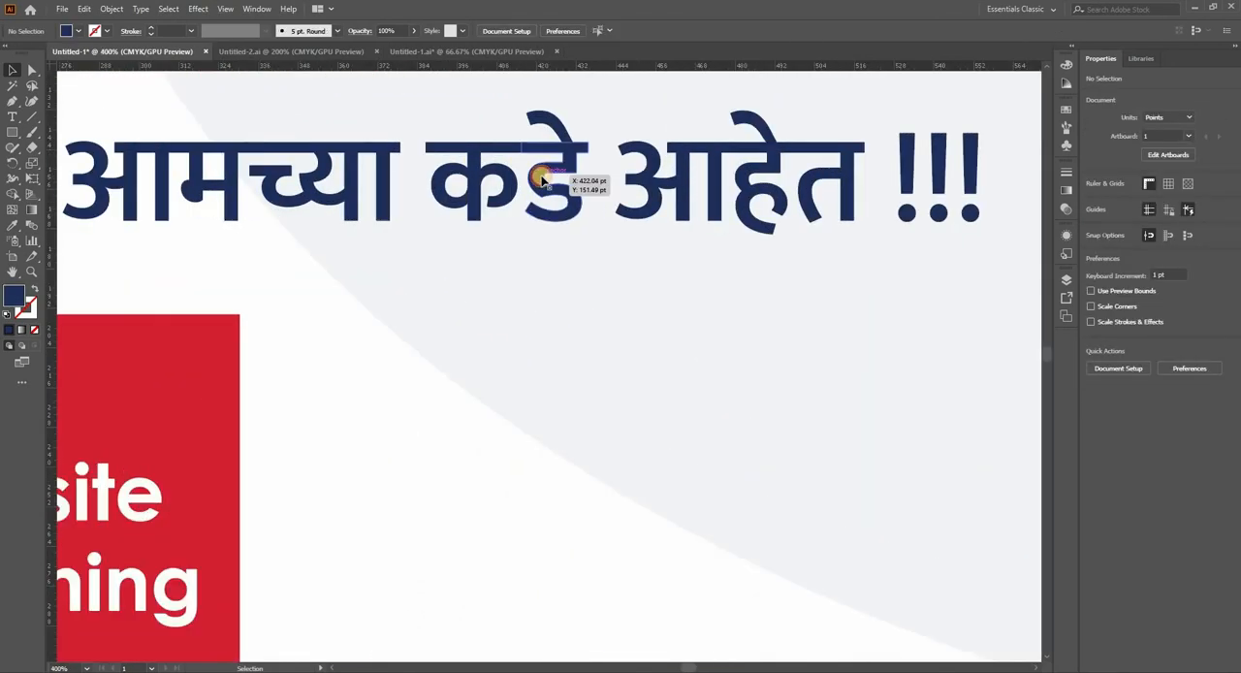
click(568, 208)
scroll(572, 242, down, 3)
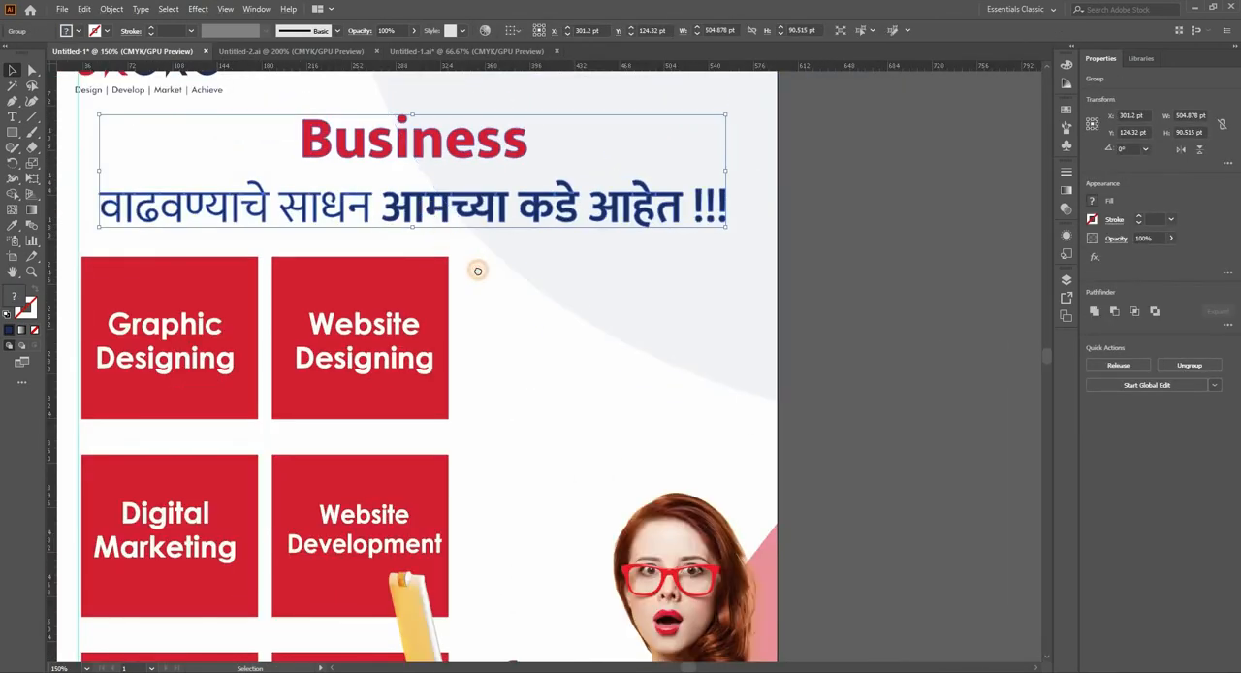
drag(477, 272, 546, 338)
drag(583, 272, 556, 307)
click(893, 212)
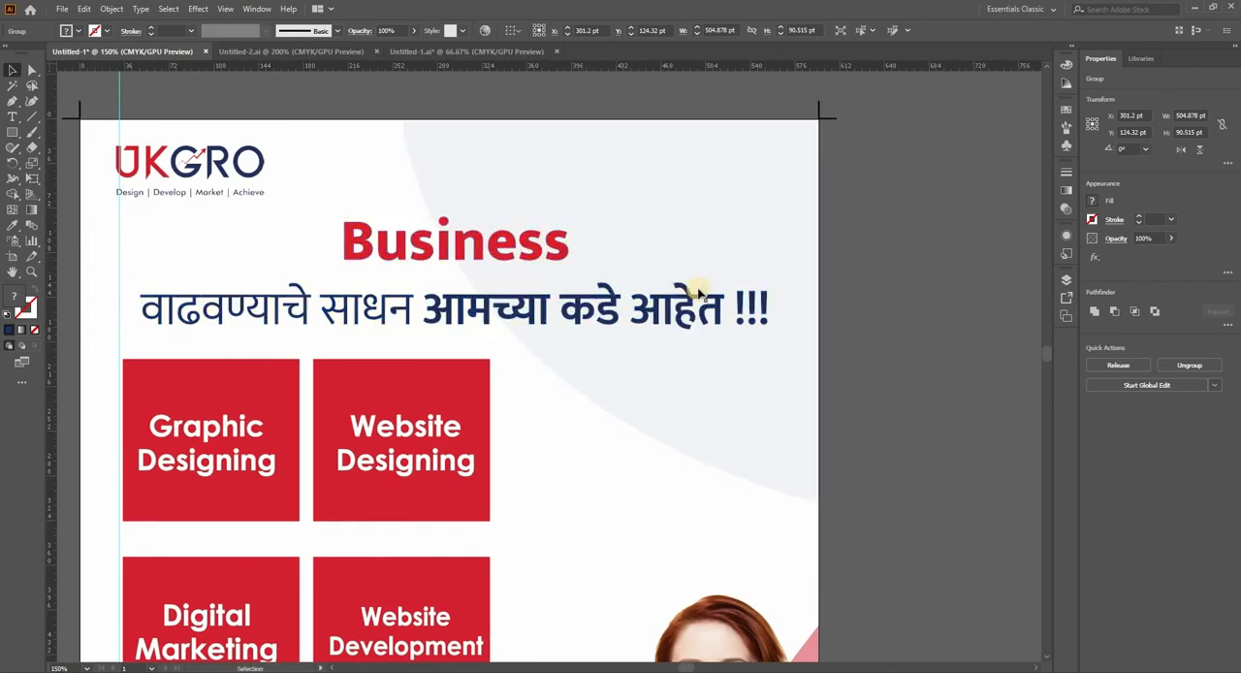
scroll(601, 388, down, 2)
scroll(743, 270, down, 2)
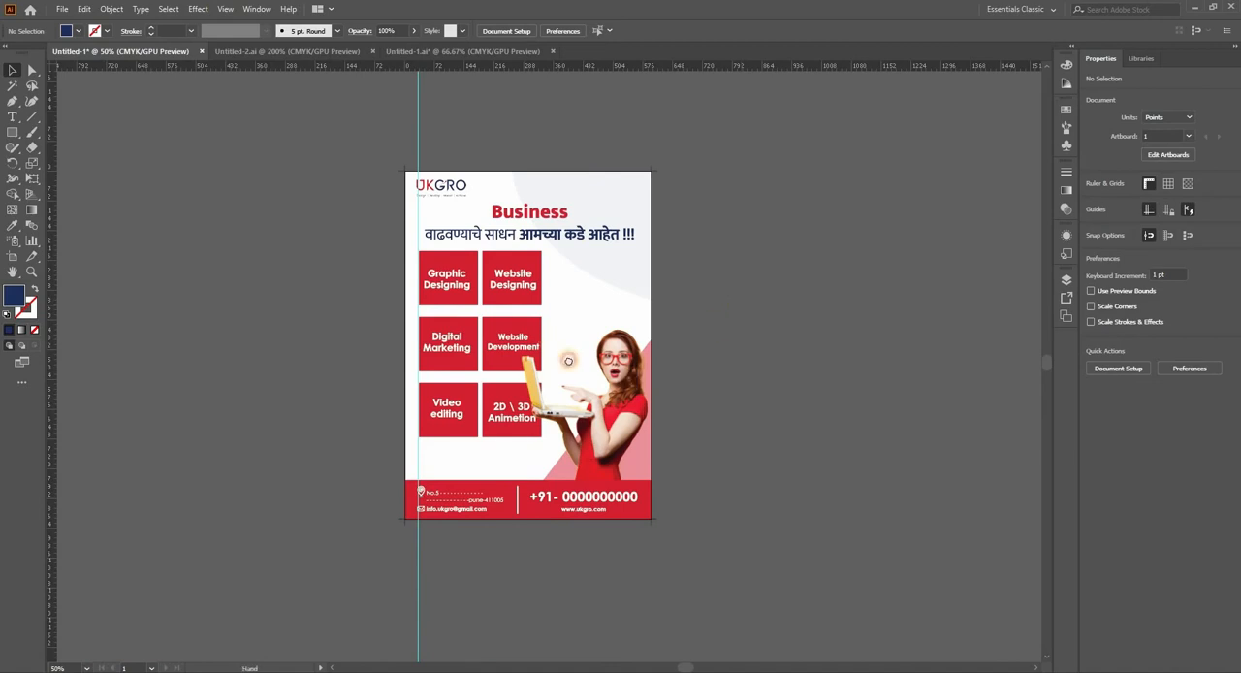
drag(569, 360, 589, 383)
scroll(565, 254, up, 4)
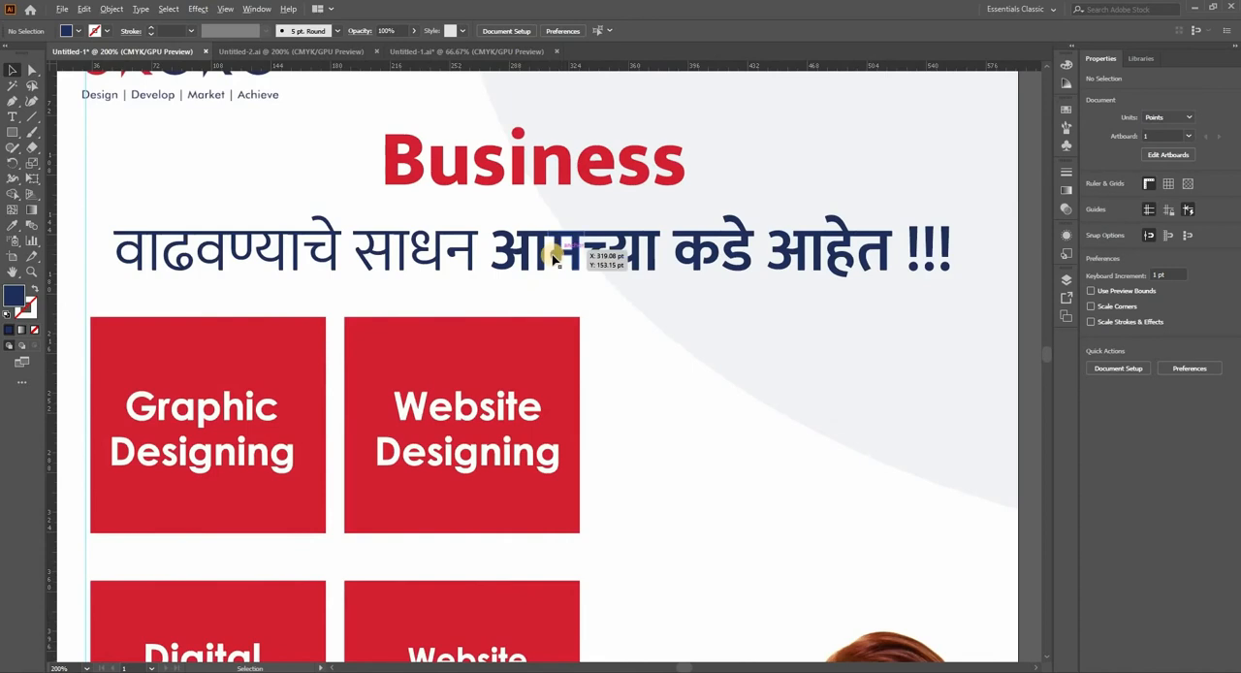
scroll(567, 262, down, 1)
scroll(577, 254, right, 1)
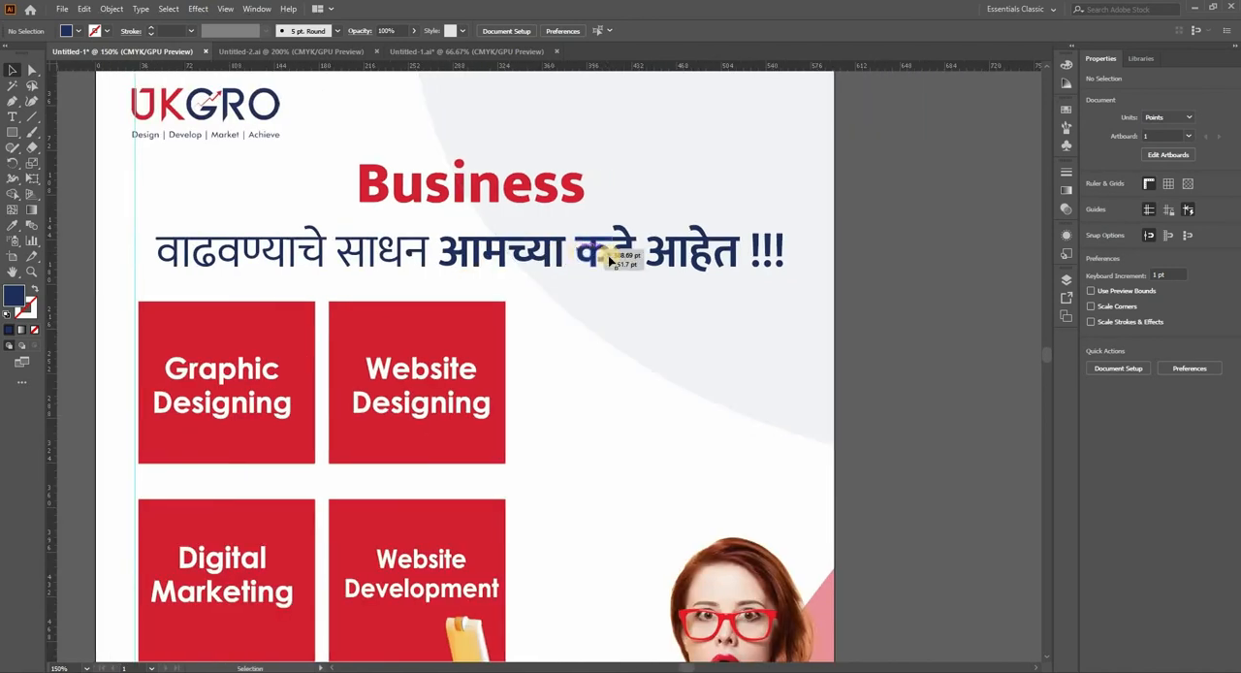
scroll(612, 259, down, 1)
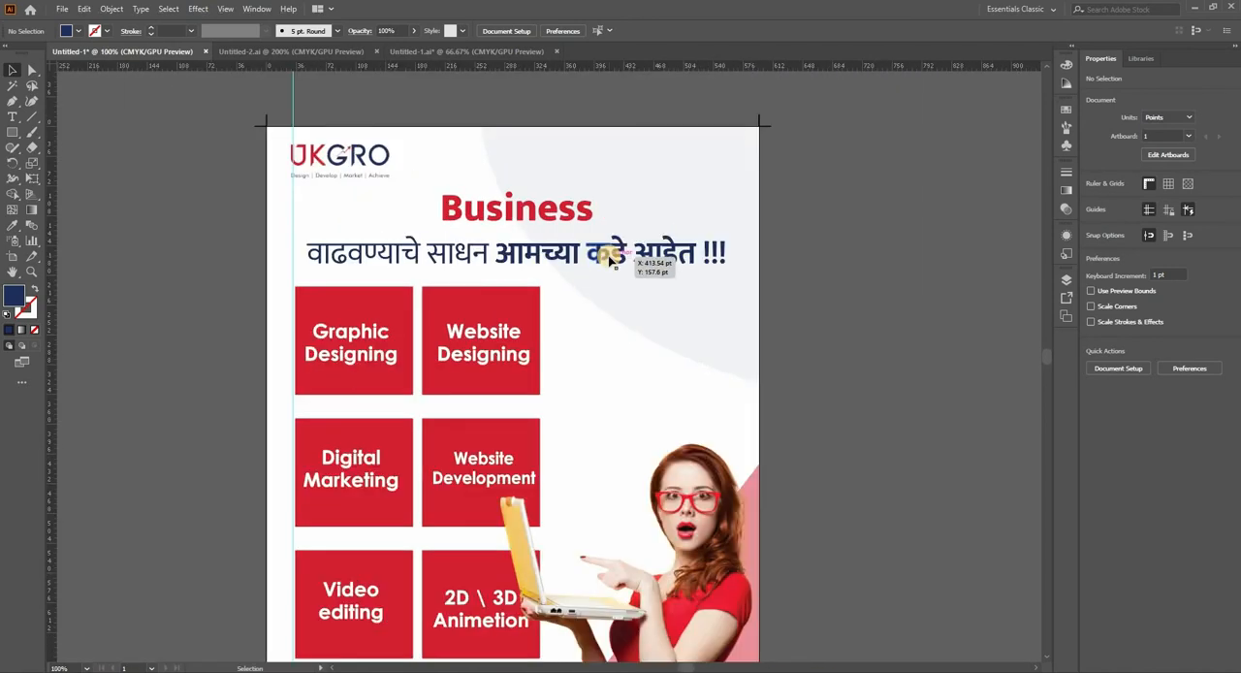
scroll(605, 262, down, 1)
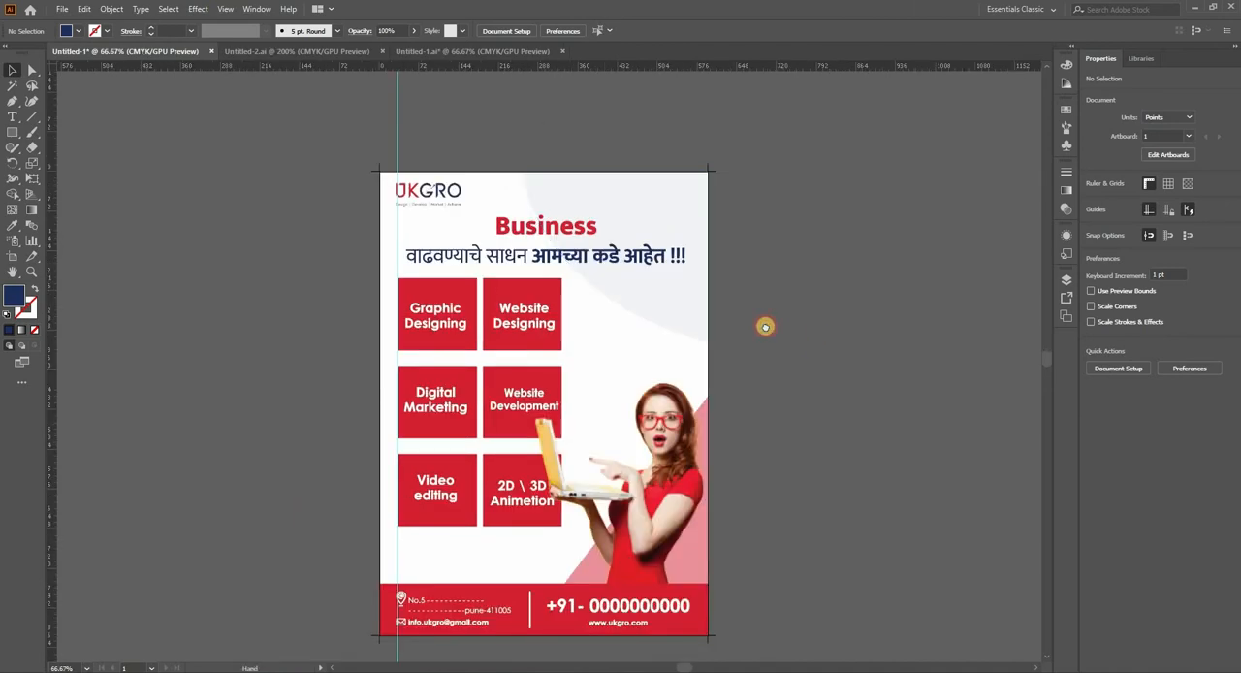
drag(765, 327, 762, 330)
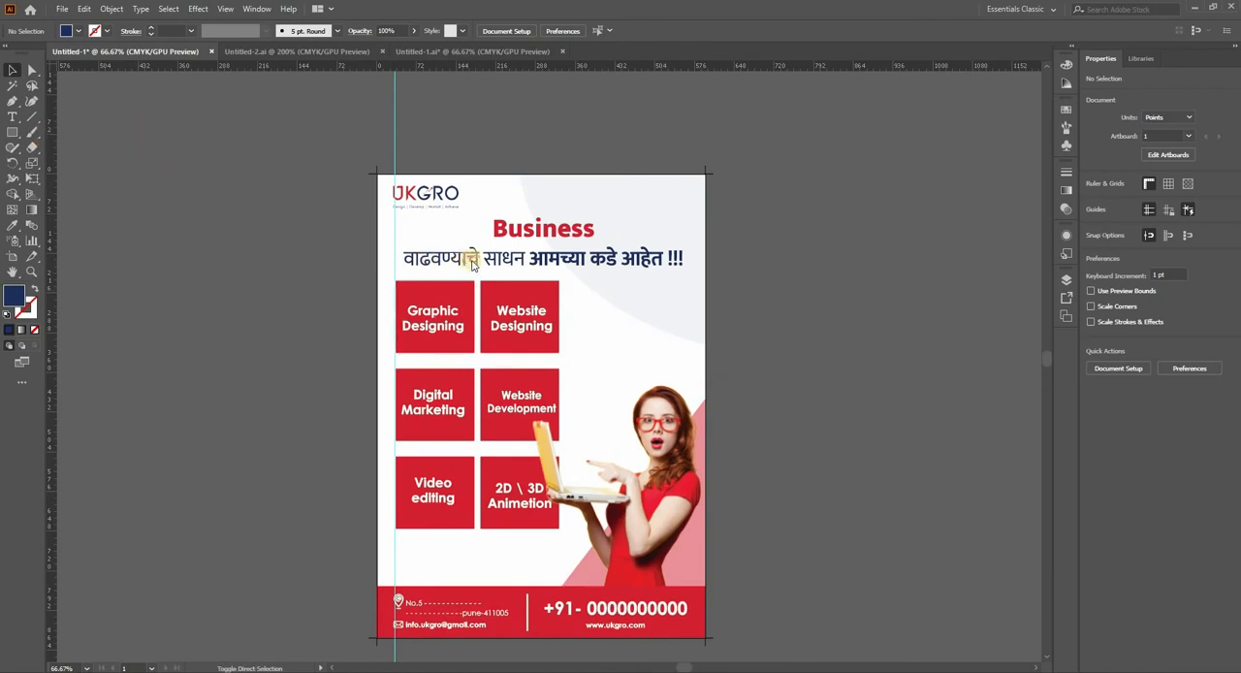
Step: Save the flyer as the Adobe PDF file Untitled-1.pdf with the High Quality Print preset
key(ctrl+s)
click(281, 302)
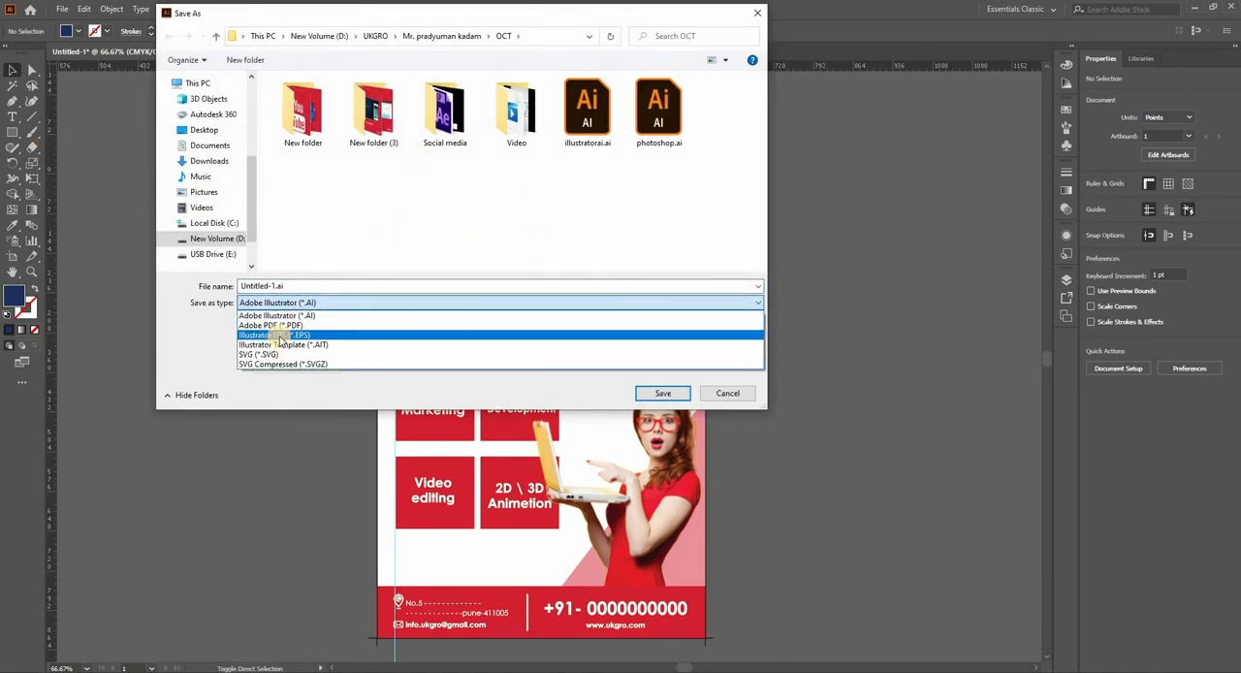
click(277, 325)
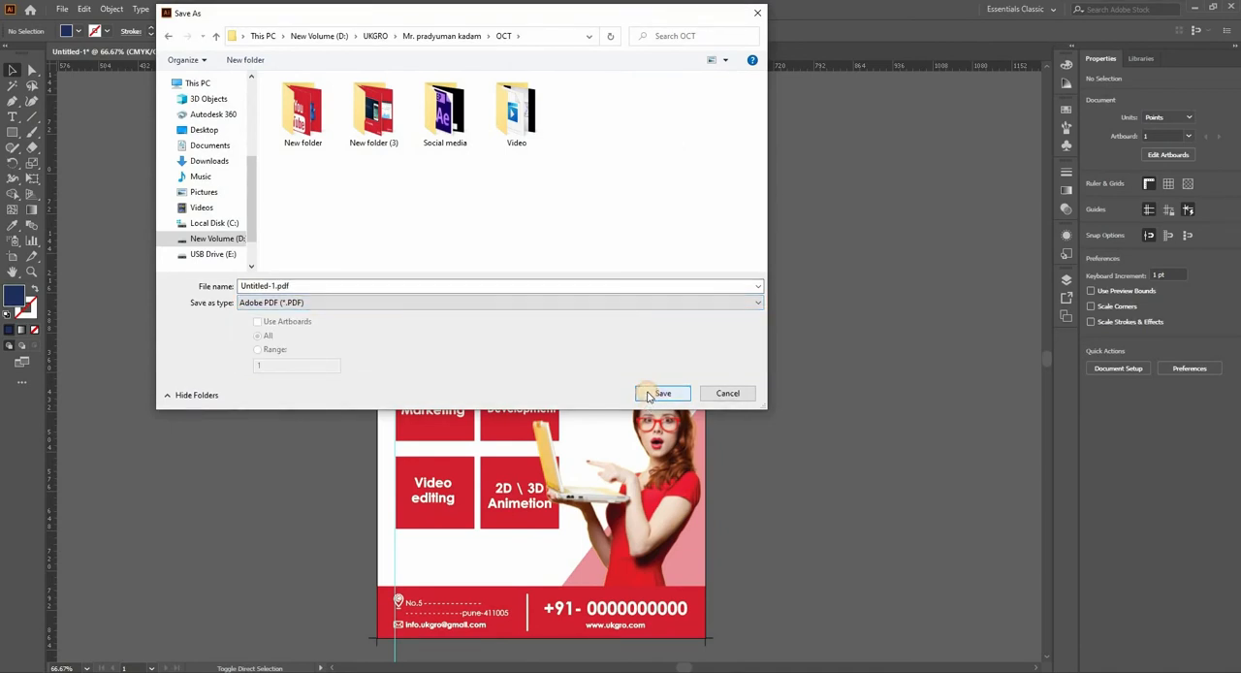
click(650, 394)
click(590, 181)
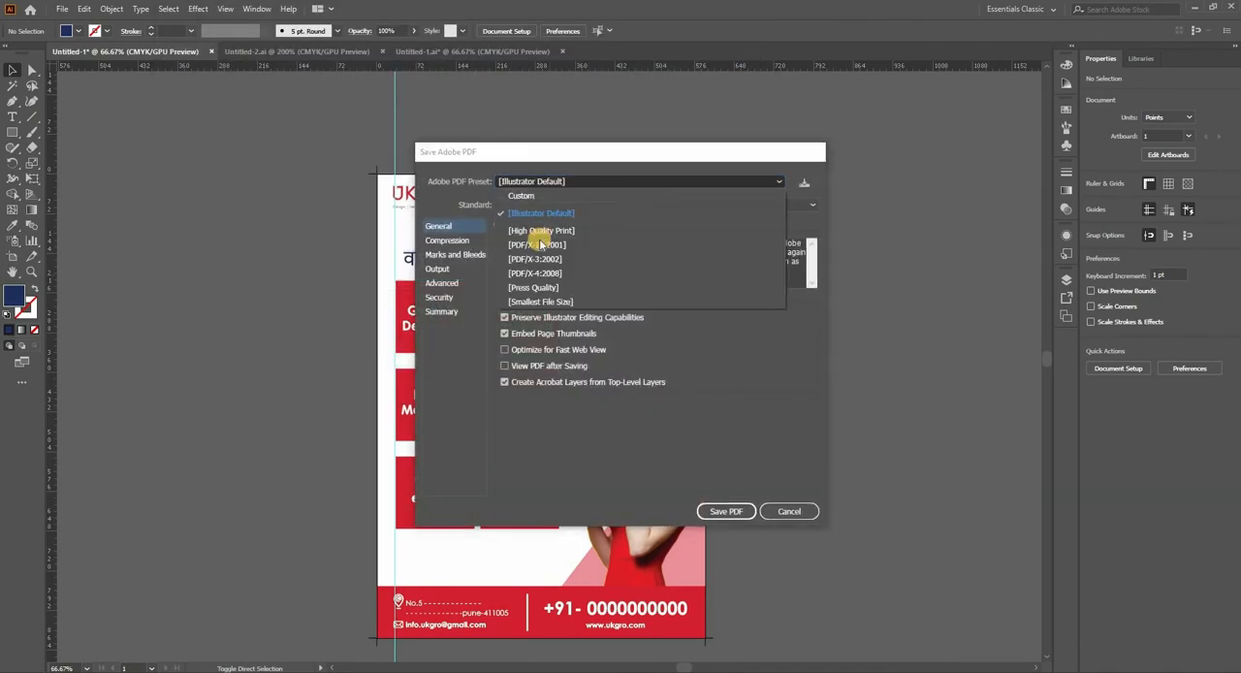
click(540, 229)
click(723, 511)
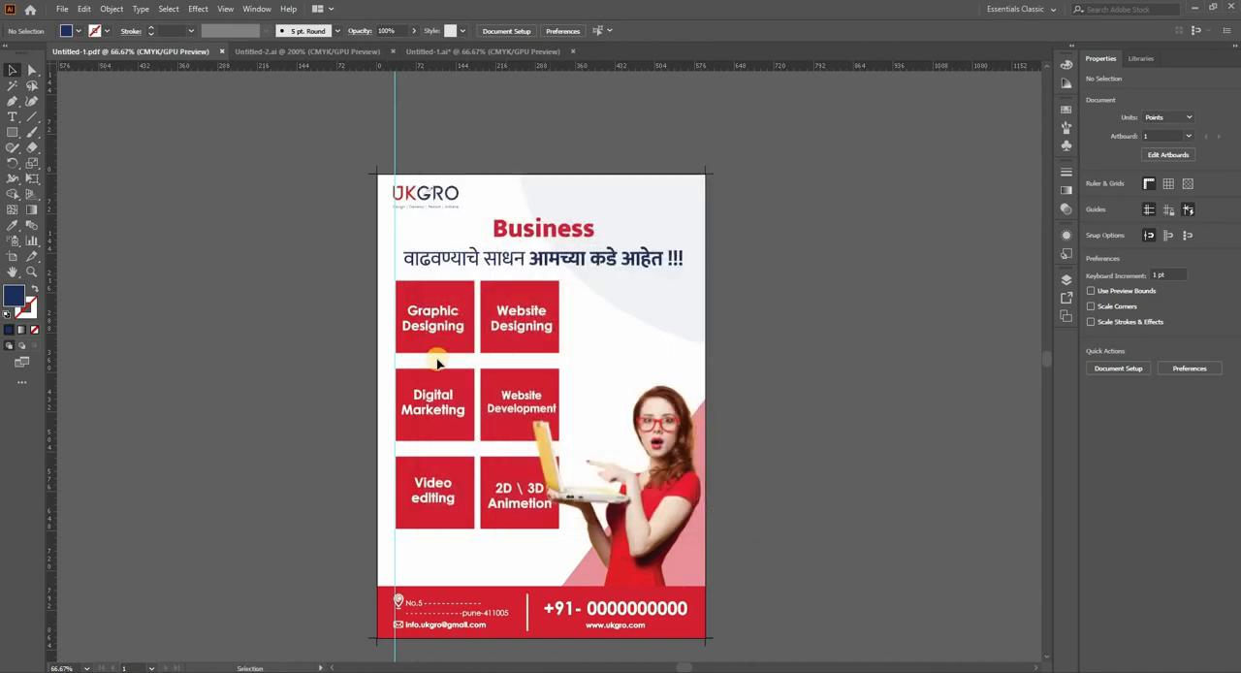
scroll(436, 361, down, 1)
scroll(458, 368, up, 1)
drag(605, 332, 605, 246)
drag(740, 216, 737, 250)
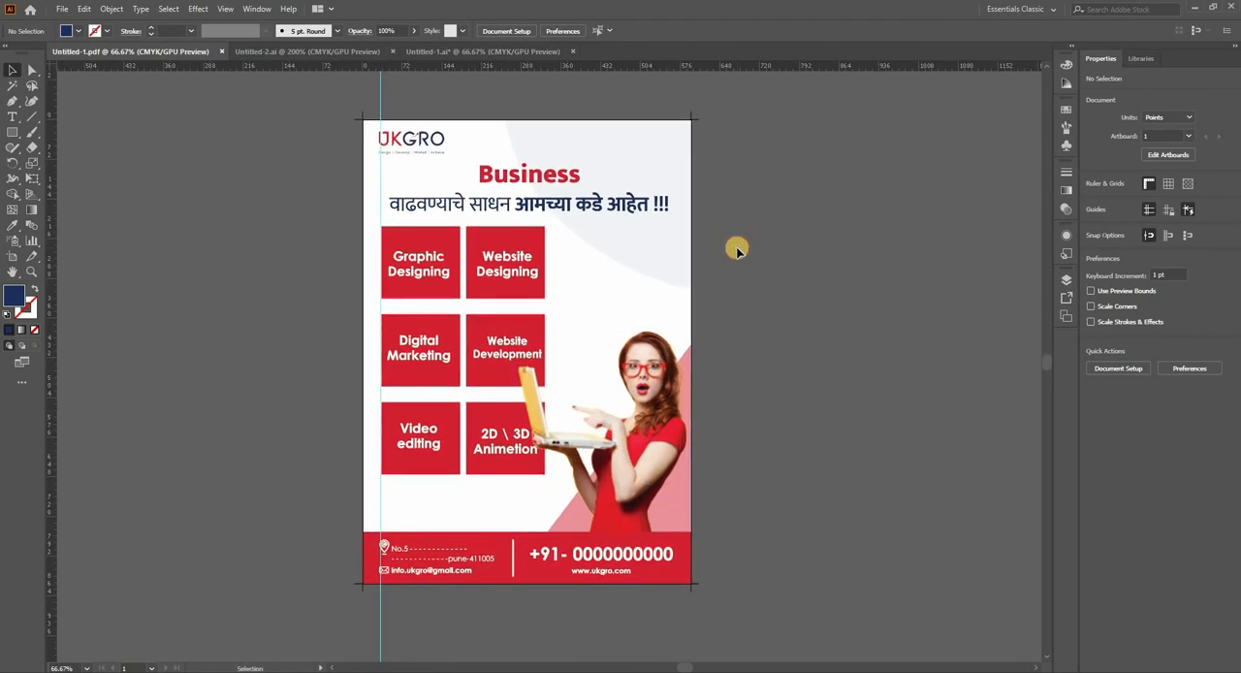